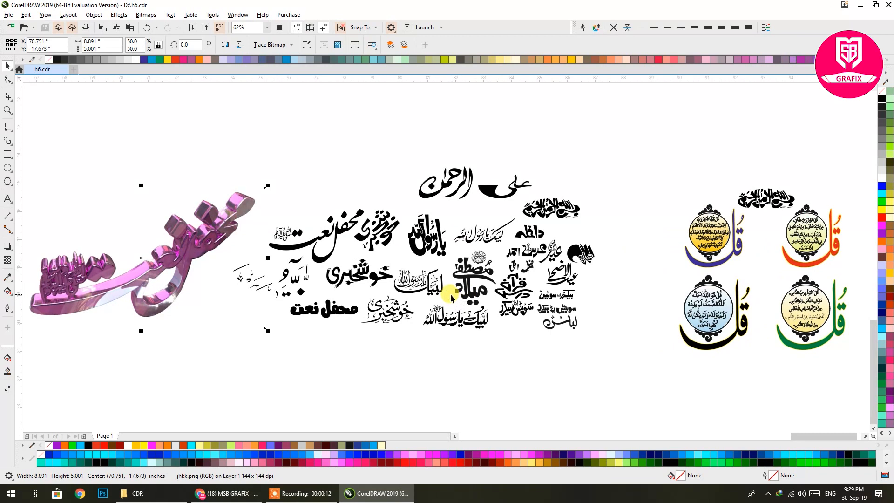
- Examine the black Urdu calligraphy designs up close, including the محفل نعت, میلاد مصطفیٰ and درس قرآن pieces
scroll(451, 294, "up", 2)
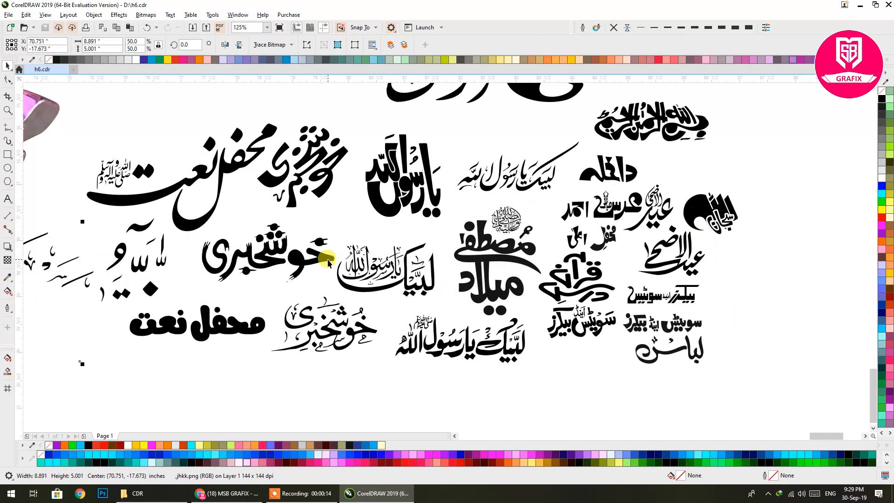
left_click(242, 326)
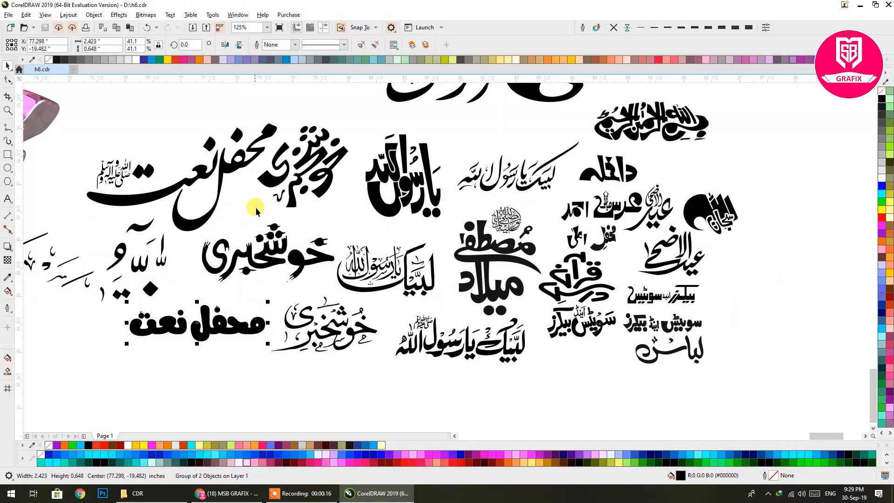
left_click(482, 253)
left_click_drag(484, 255, 461, 246)
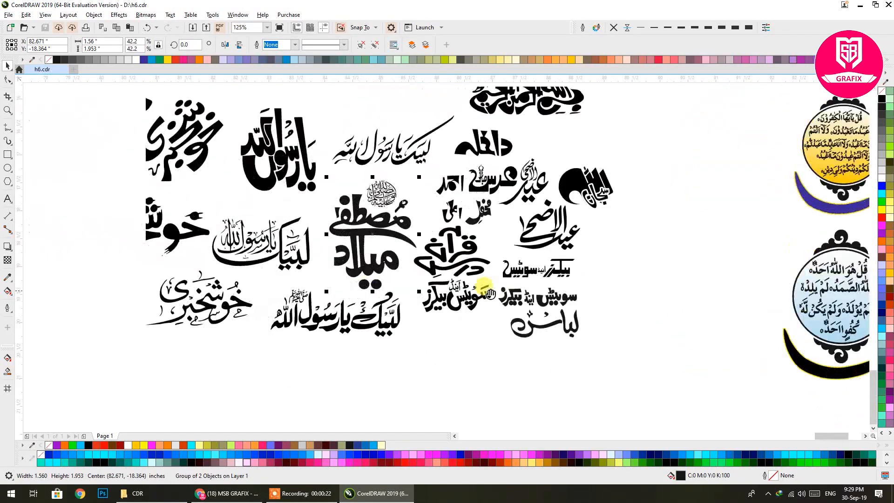
scroll(519, 245, "up", 2)
scroll(519, 245, "up", 2)
left_click(480, 263, "ctrl")
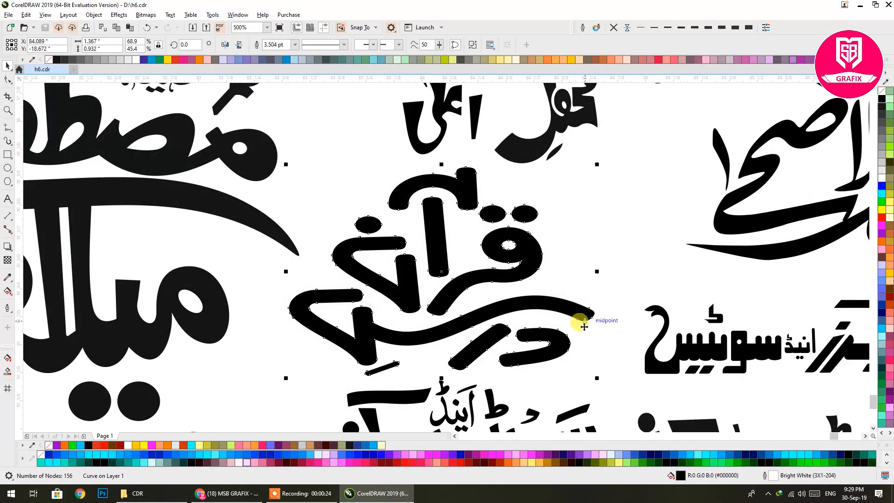
scroll(505, 279, "down", 2)
left_click_drag(515, 309, 495, 300)
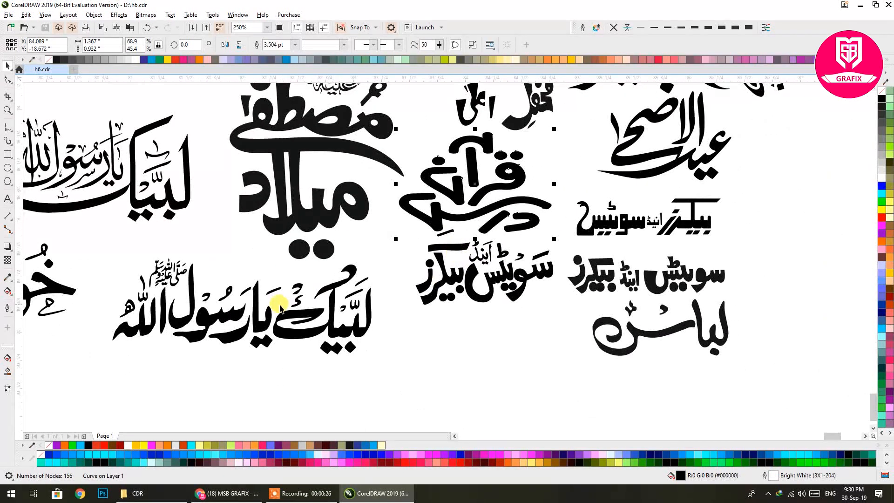
- Look over the whole artwork collection, from the pink 3D lettering past the خوشخبری designs to the circular قل designs
scroll(511, 317, "up", 1)
scroll(511, 316, "down", 1)
scroll(260, 266, "left", 5)
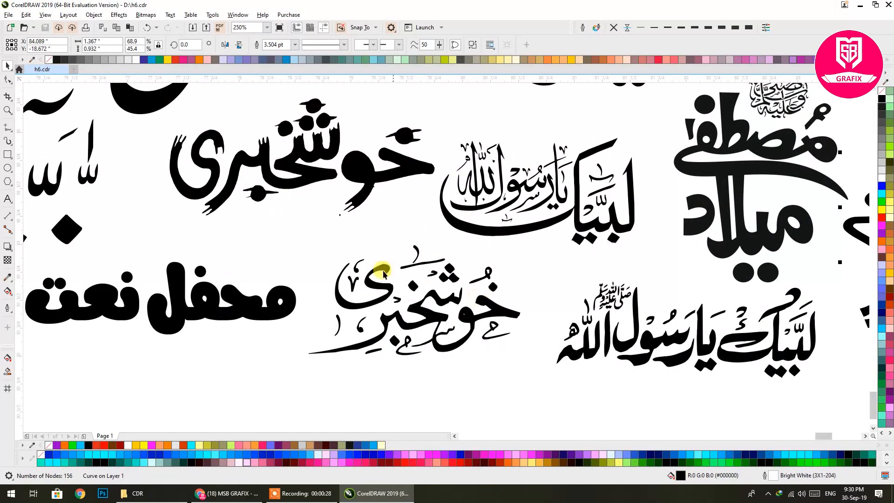
scroll(320, 274, "down", 3)
scroll(294, 244, "right", 2)
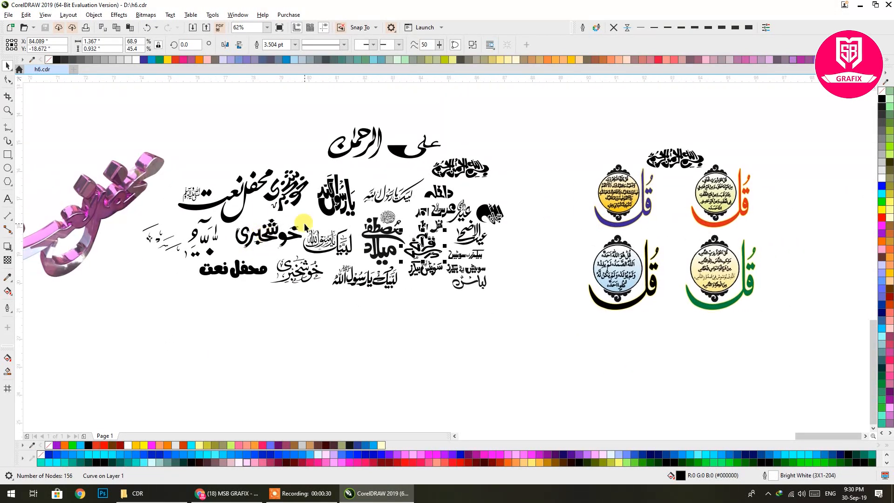
left_click_drag(209, 211, 325, 249)
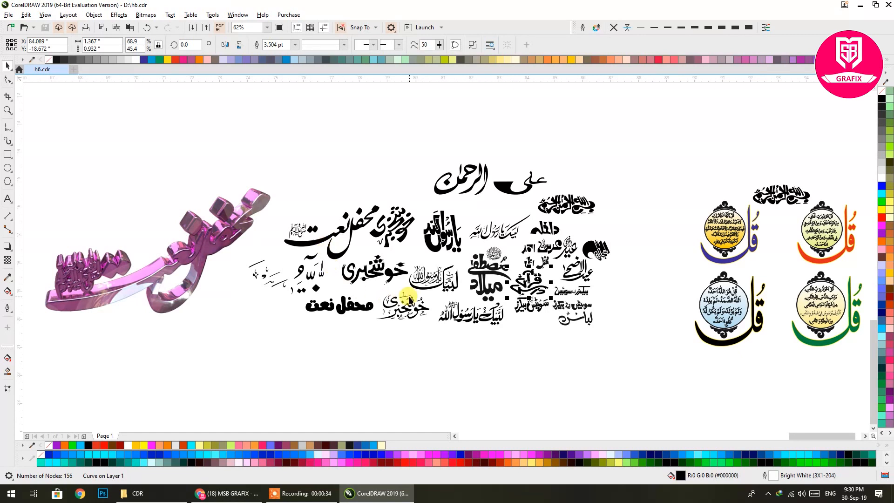
scroll(370, 277, "down", 1)
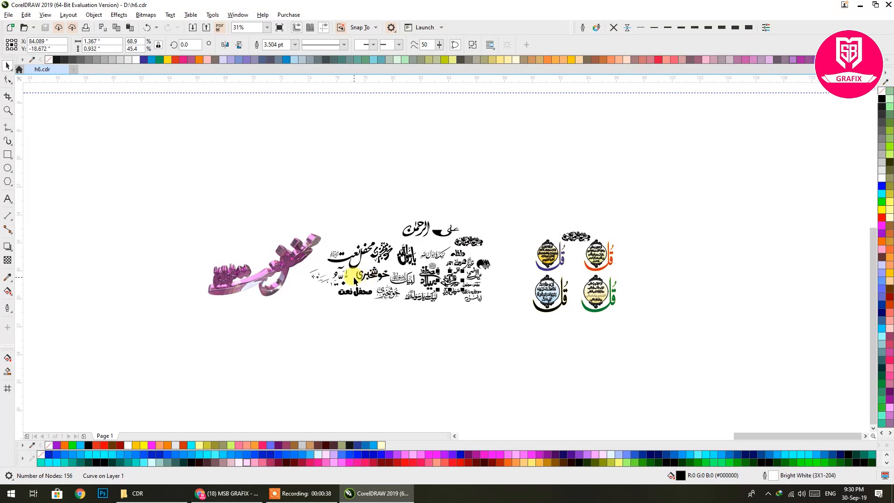
scroll(355, 280, "up", 2)
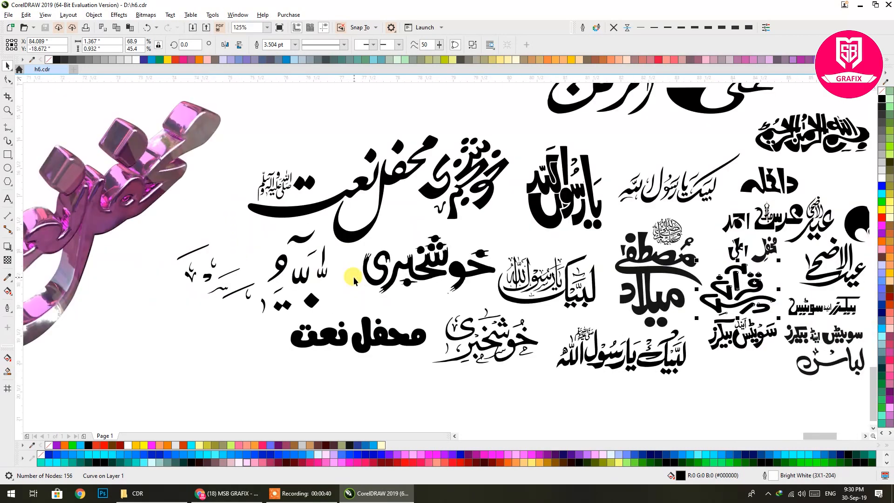
scroll(355, 280, "right", 4)
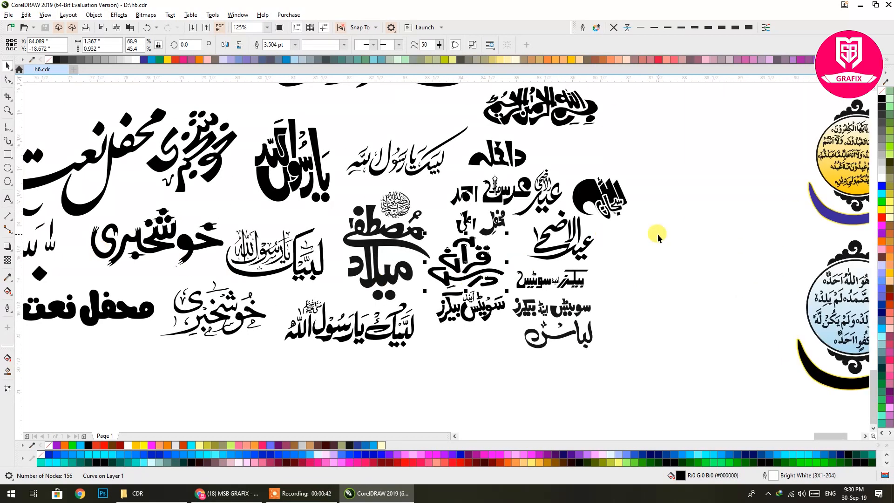
left_click(483, 236)
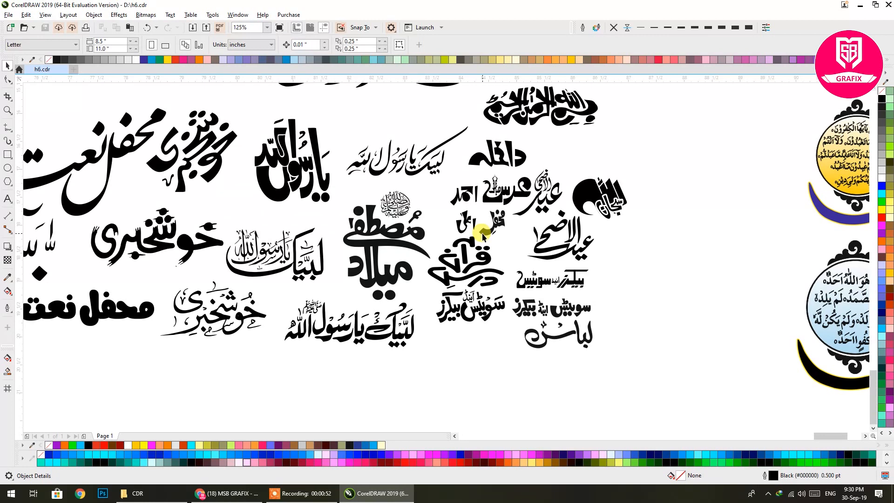
scroll(483, 236, "down", 2)
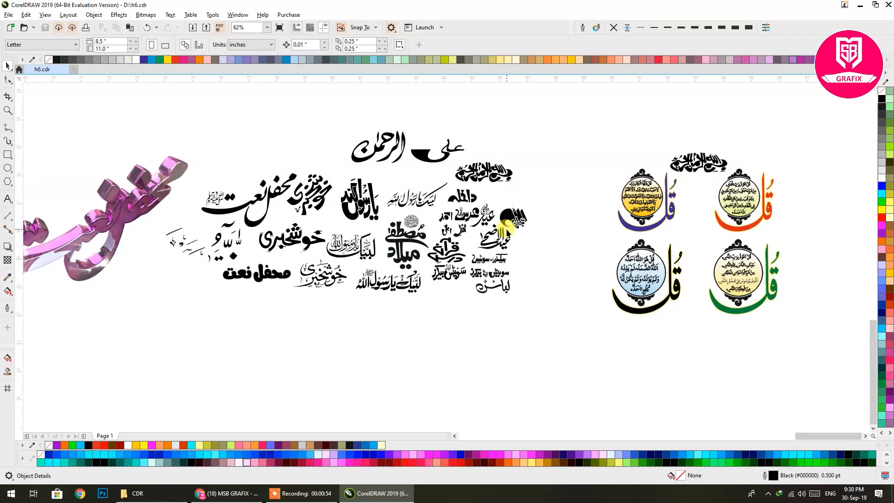
left_click_drag(350, 183, 427, 210)
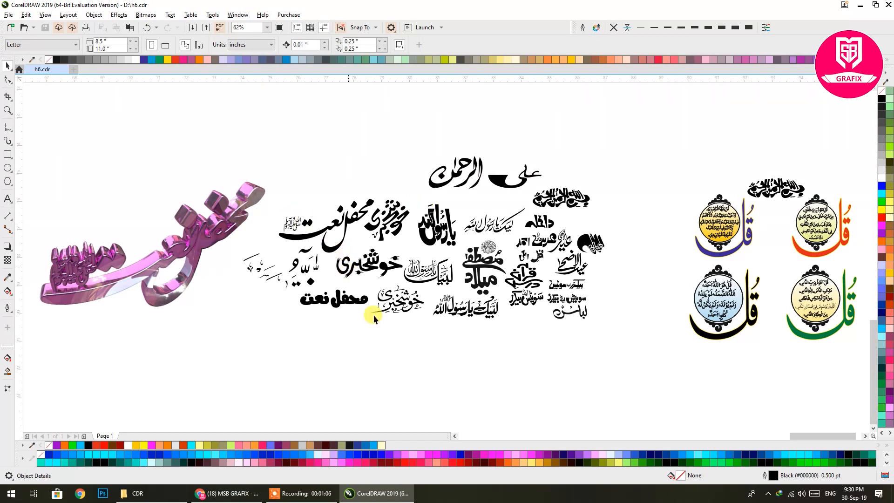
left_click(364, 242)
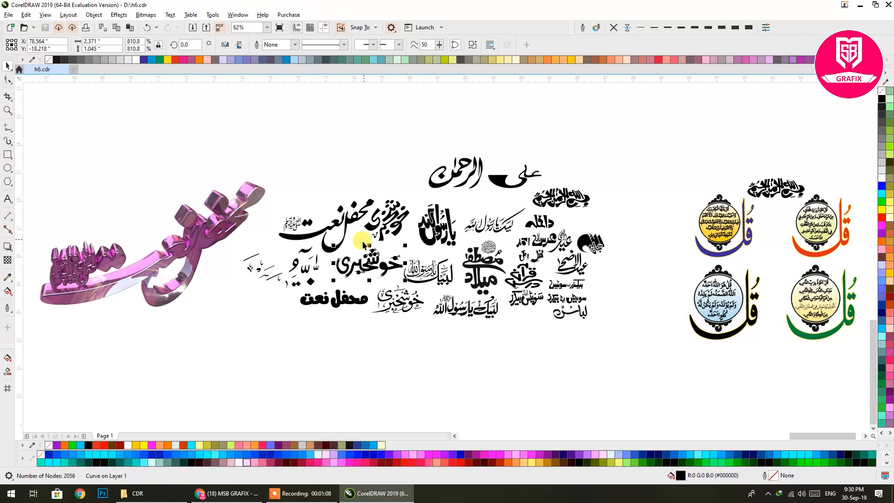
- Move the سویٹس اینڈ بیکرز calligraphy below درس قرآن down to about X 84.2, Y -19.9 inches and deselect it
left_click(530, 298)
left_click_drag(530, 298, 533, 316)
left_click(577, 309)
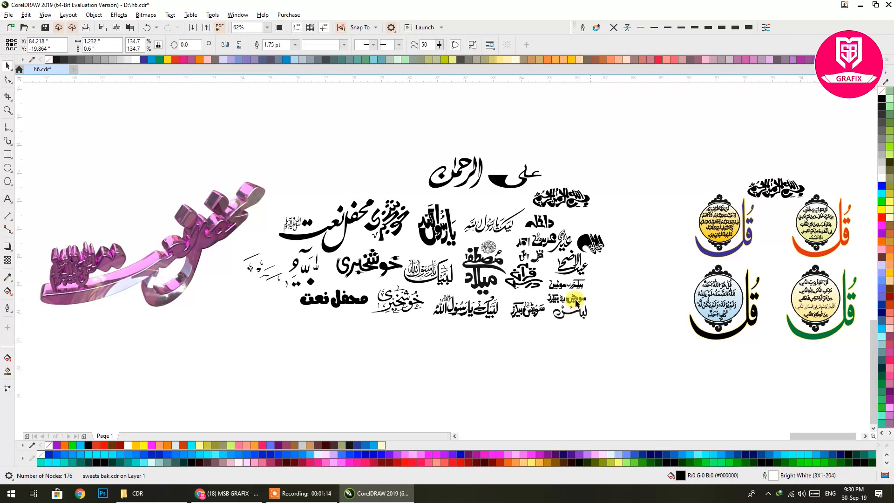
- Examine the bakery and لباس lettering up close, as well as the remaining calligraphy around یا رسول اللہ
scroll(577, 305, "up", 4)
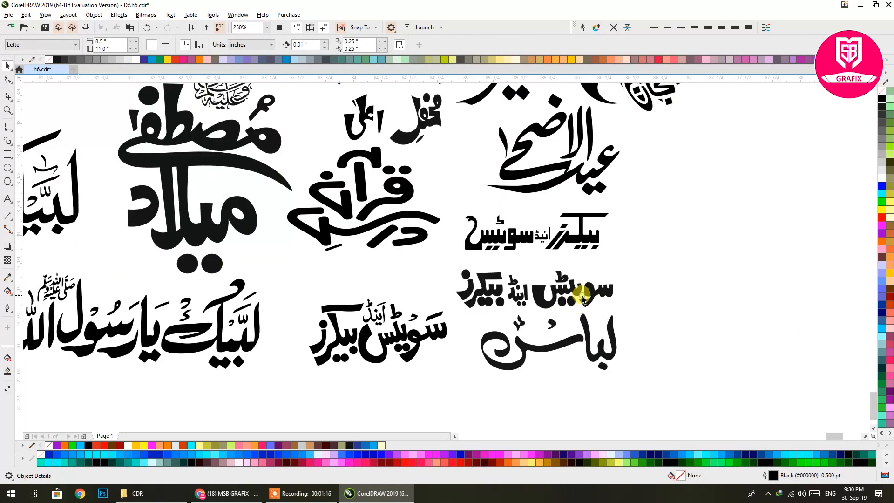
left_click(605, 296)
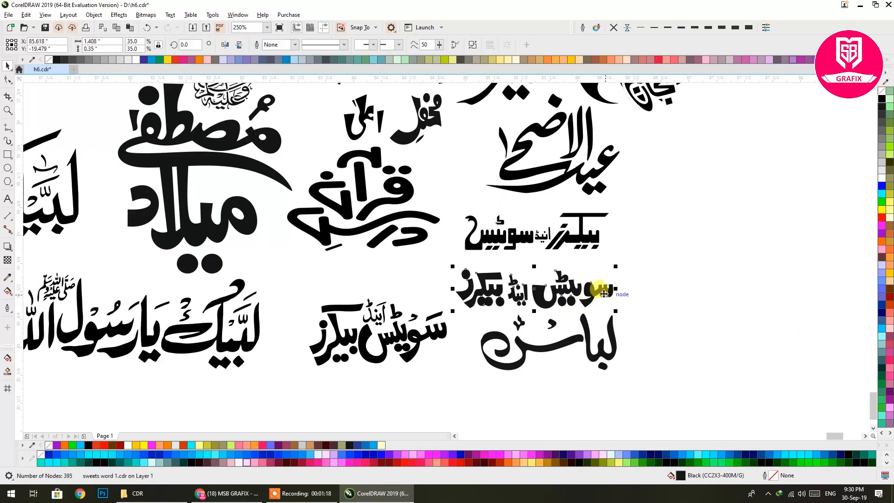
left_click(643, 319)
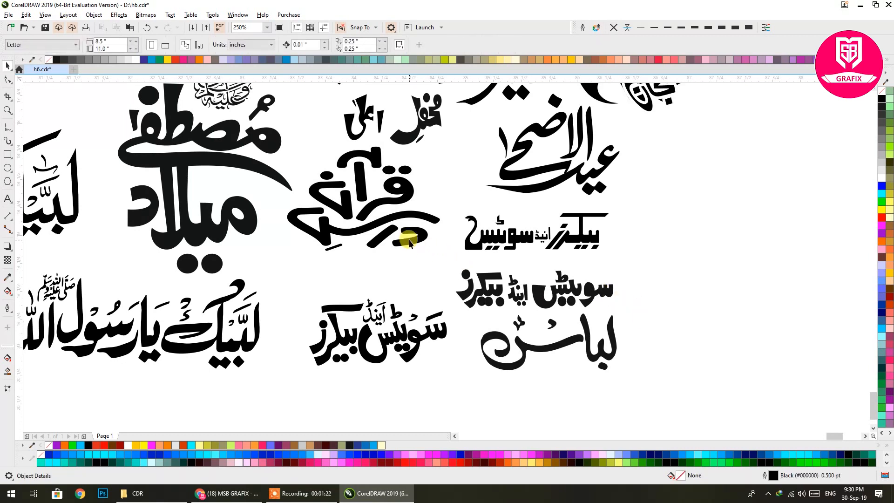
scroll(409, 242, "down", 3)
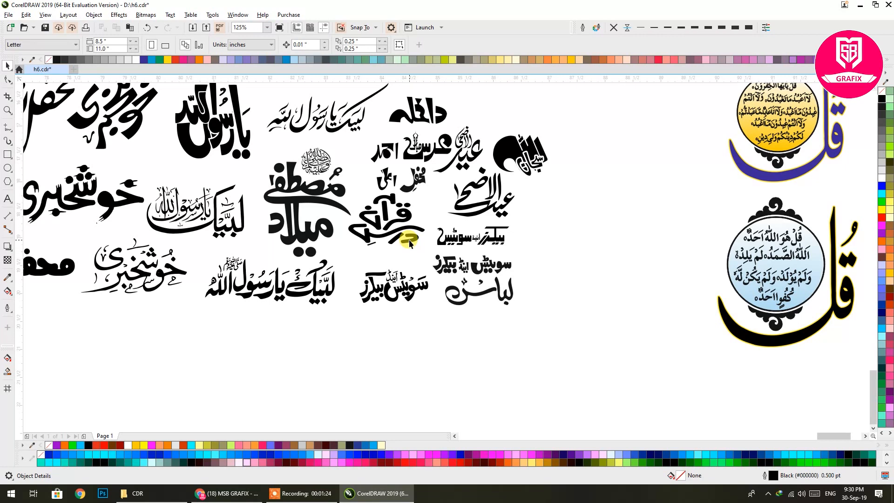
left_click_drag(289, 220, 480, 295)
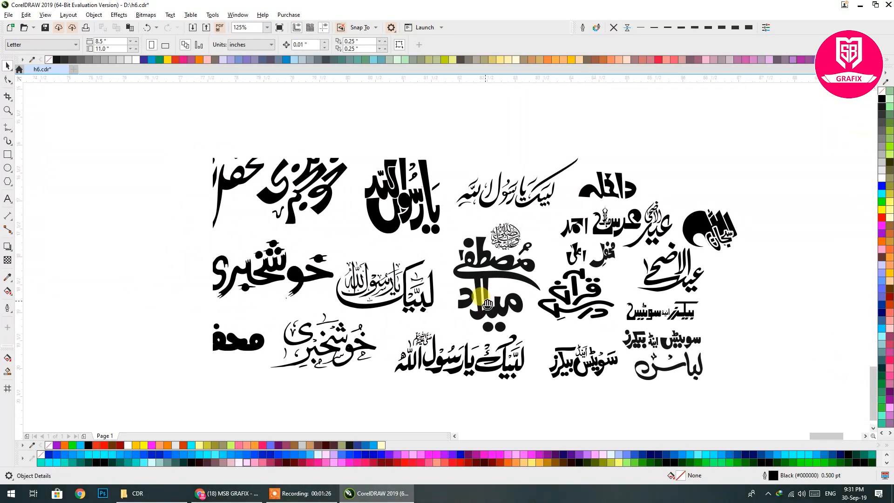
scroll(459, 297, "down", 3)
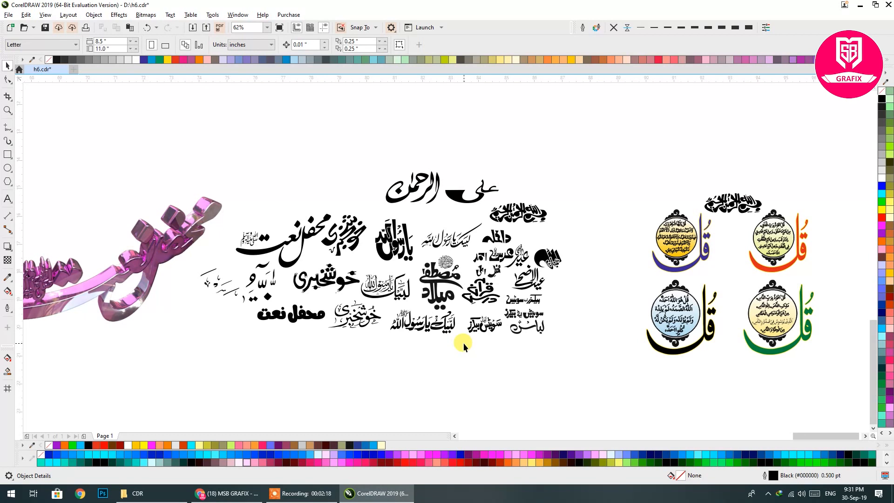
scroll(463, 342, "up", 4)
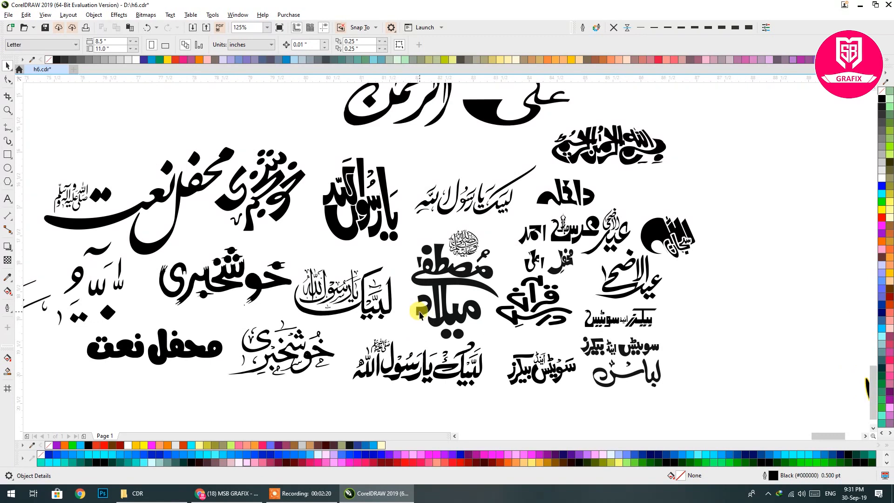
left_click_drag(419, 313, 482, 350)
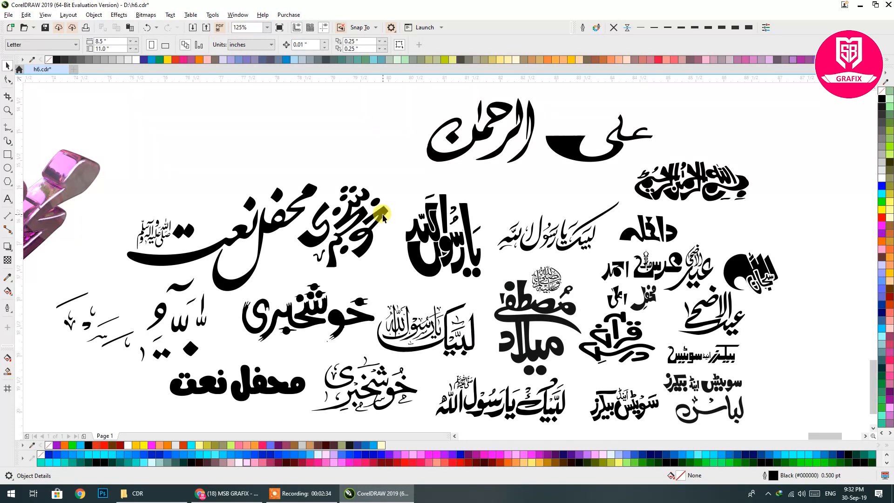
left_click(375, 245)
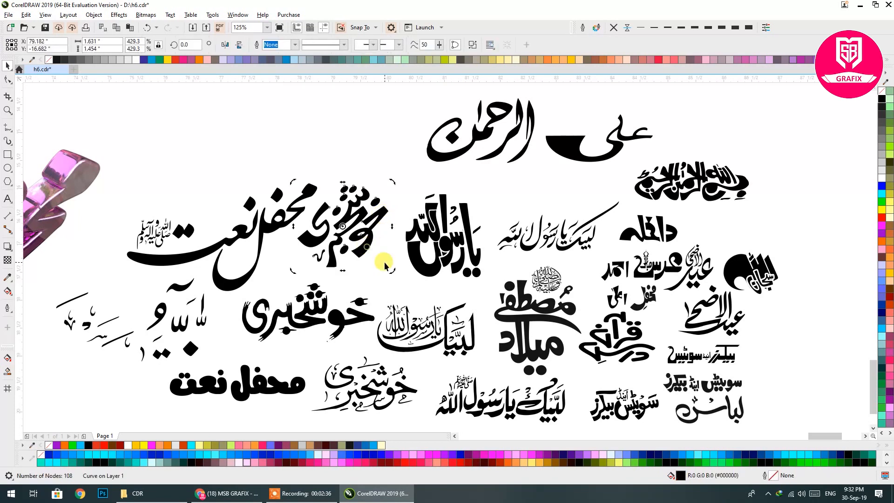
left_click(470, 263)
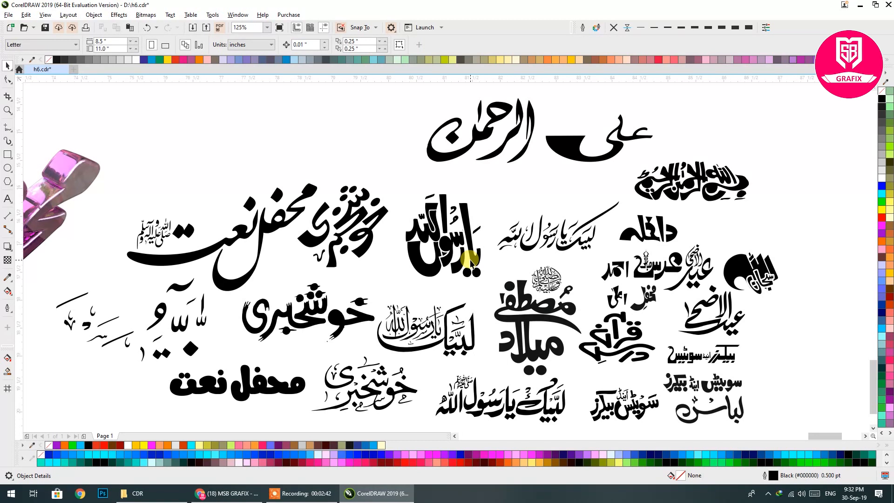
left_click_drag(459, 273, 412, 237)
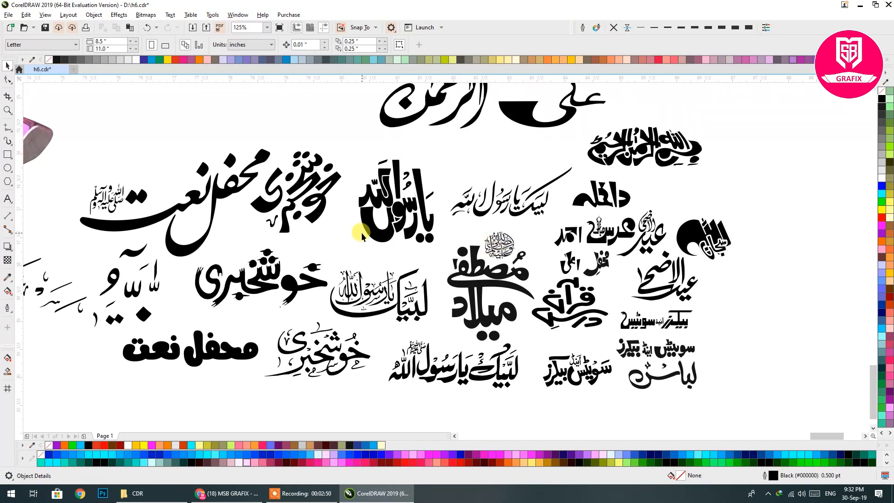
- Switch to the browser's YouTube page and look through the uploaded videos of the MSB GRAFIX channel
left_click(228, 493)
scroll(429, 228, "down", 2)
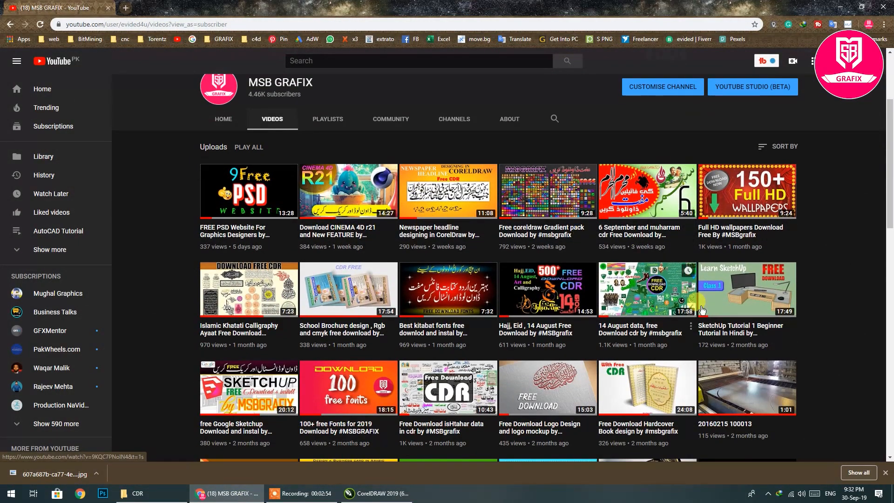
scroll(682, 279, "down", 4)
scroll(559, 242, "up", 6)
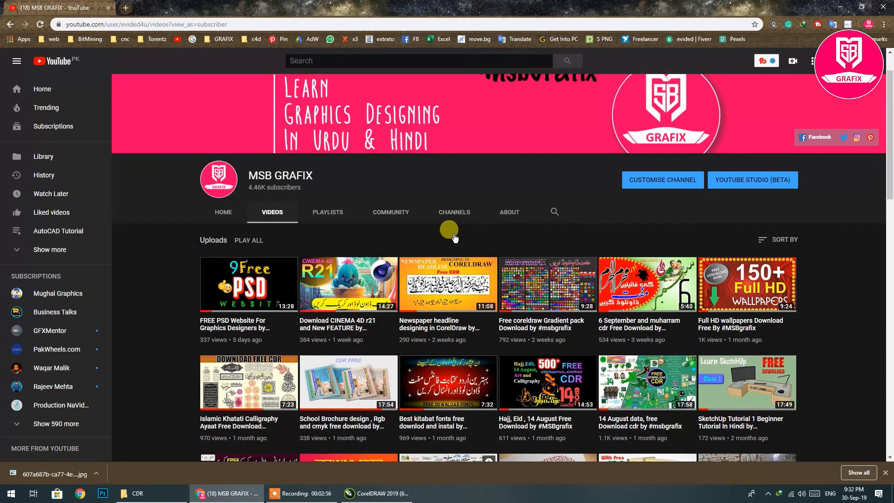
scroll(420, 235, "down", 7)
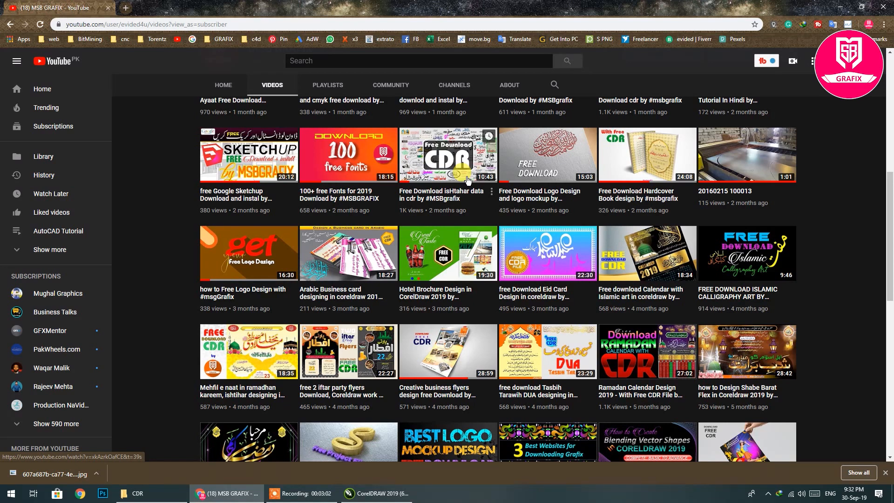
scroll(469, 179, "up", 8)
scroll(483, 184, "down", 5)
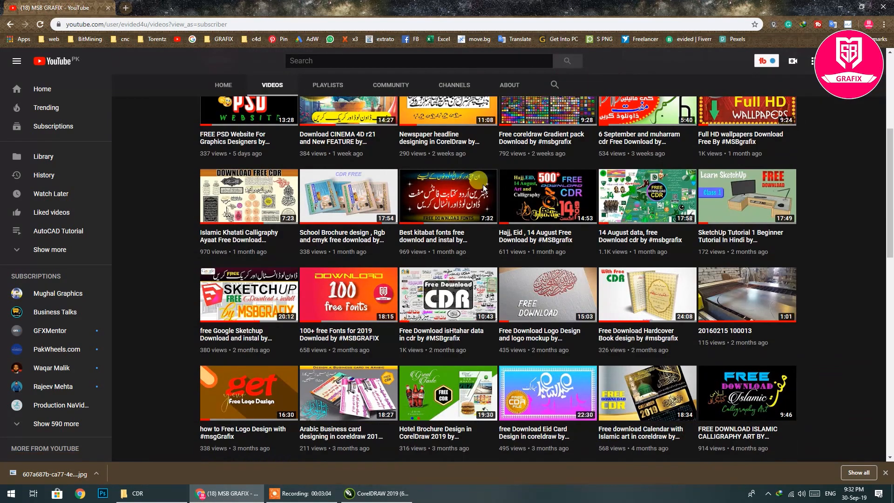
scroll(483, 184, "down", 6)
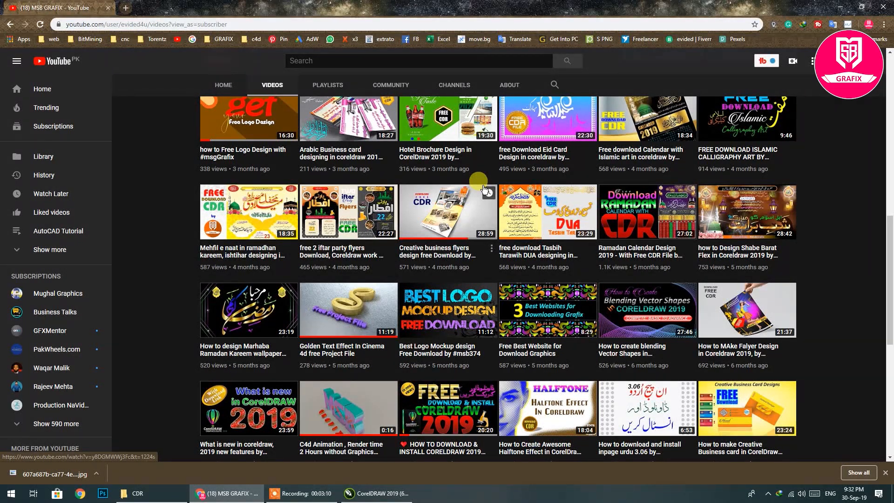
scroll(483, 189, "up", 6)
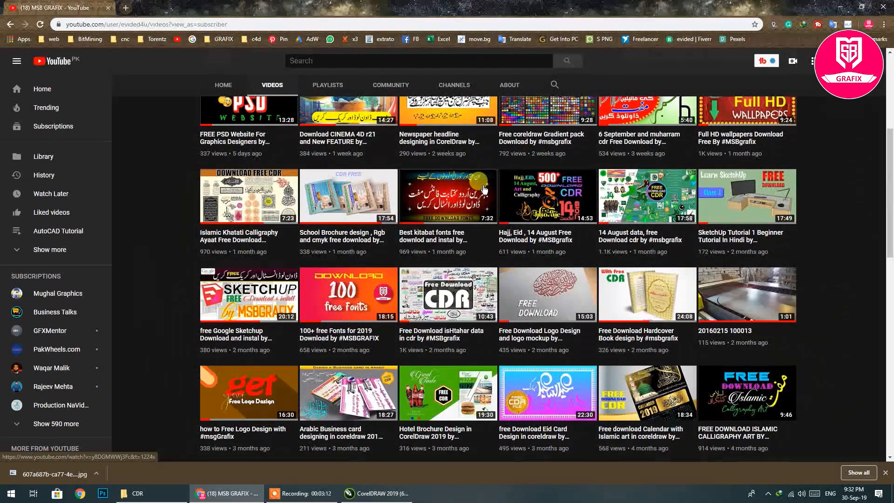
scroll(484, 189, "up", 4)
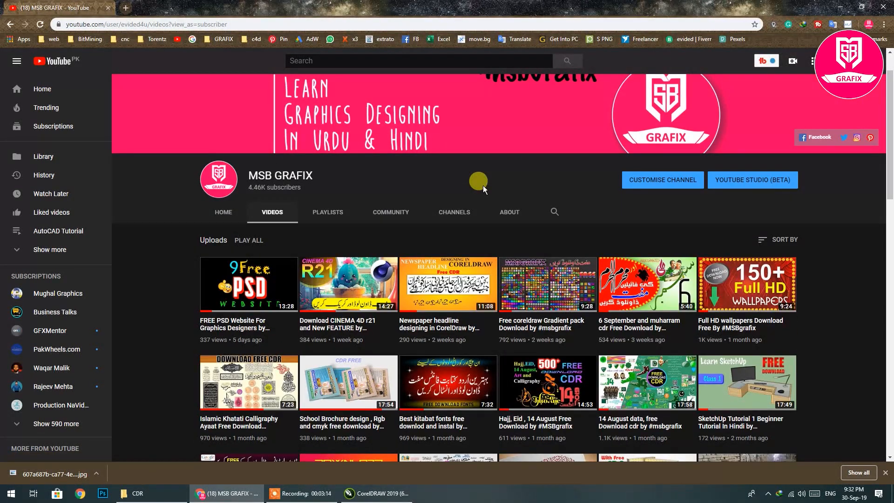
scroll(482, 185, "up", 1)
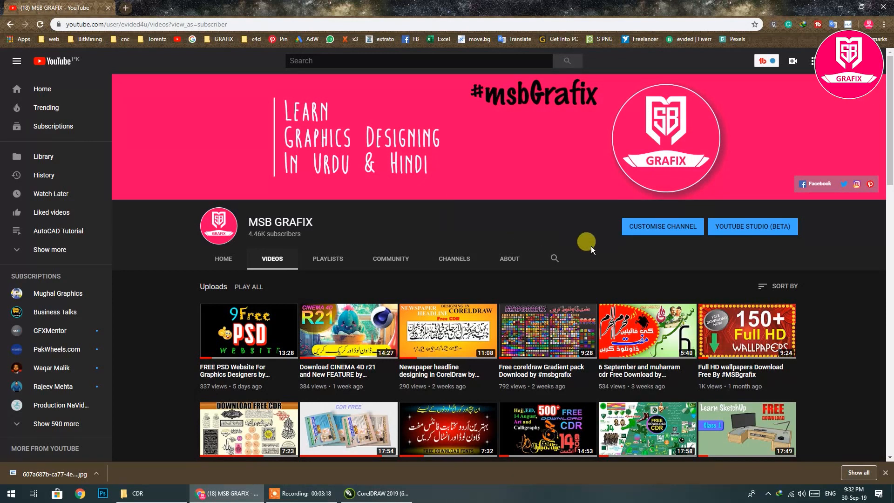
- Browse the MSB GRAFIX uploads down to the older free-download videos and return to the newest ones
scroll(806, 268, "down", 2)
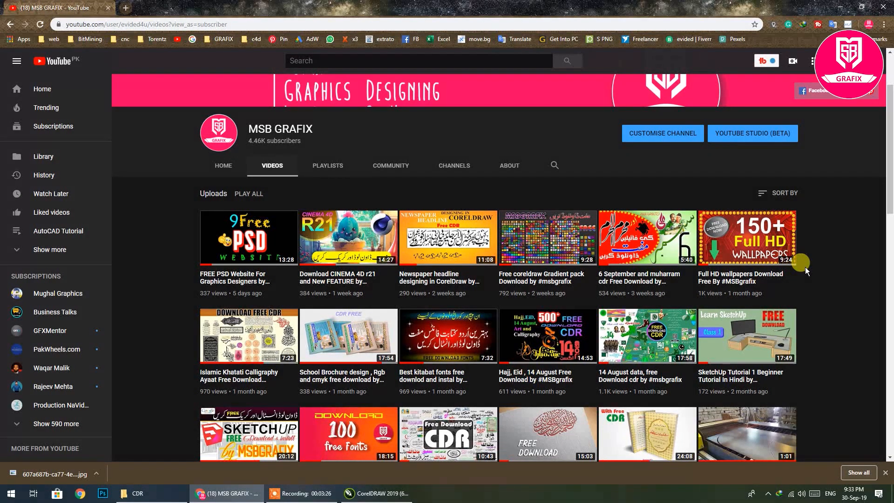
scroll(806, 267, "down", 6)
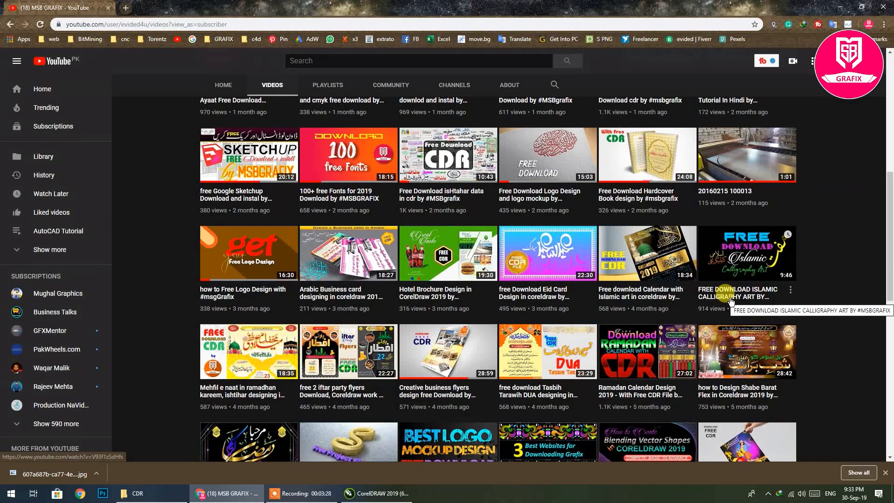
scroll(732, 301, "up", 5)
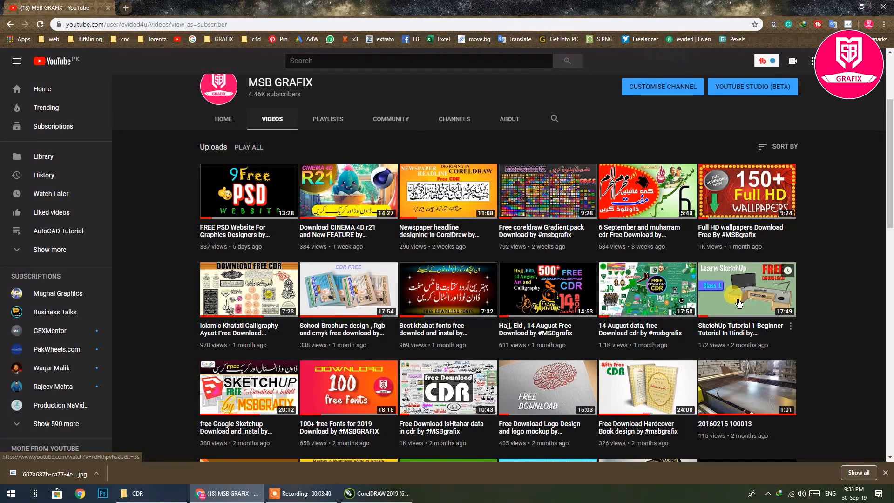
scroll(664, 290, "up", 3)
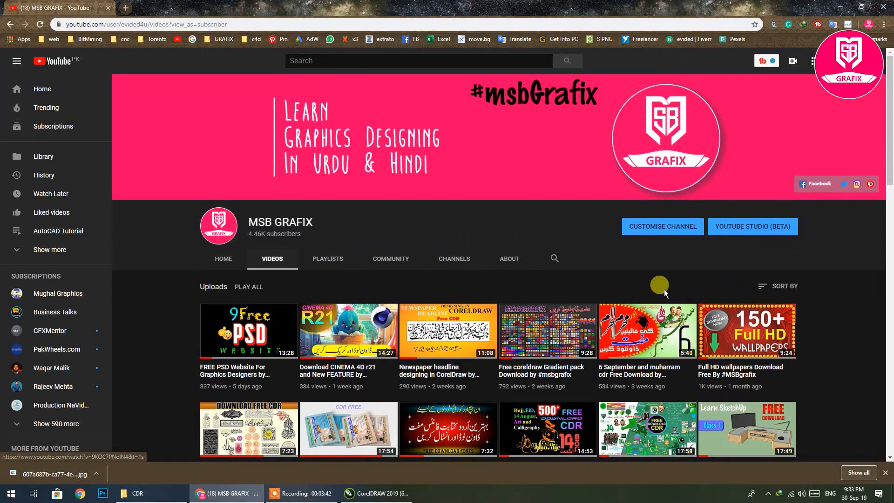
scroll(664, 290, "down", 5)
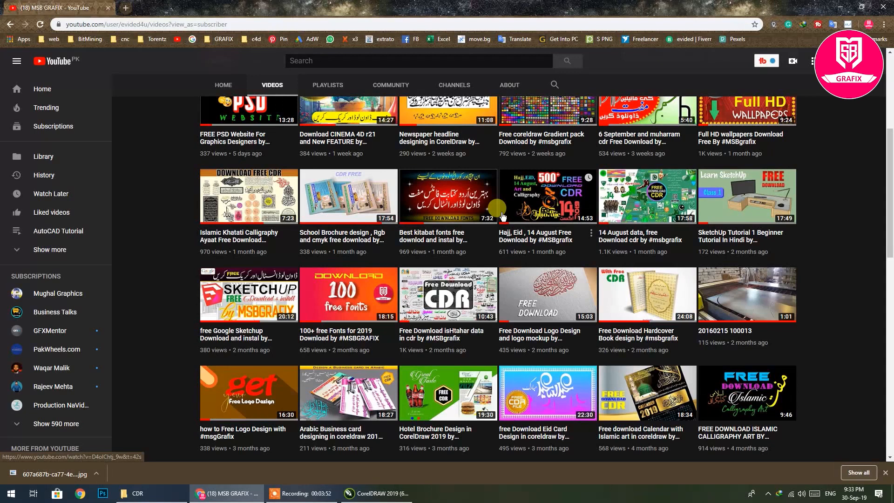
scroll(502, 212, "up", 5)
scroll(502, 212, "down", 7)
scroll(459, 262, "up", 1)
scroll(459, 262, "up", 5)
- Switch to CorelDRAW and look over the black calligraphy, picking out the میلاد مصطفیٰ design and deselecting it
left_click(372, 493)
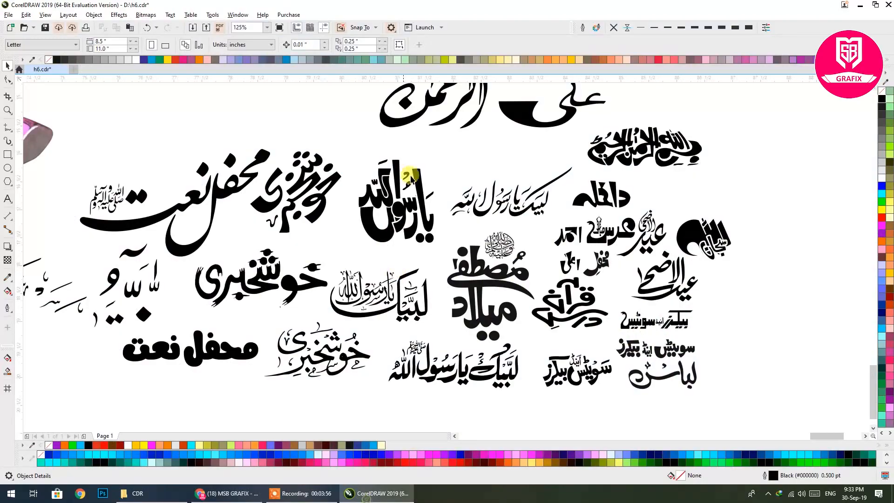
scroll(459, 223, "down", 1)
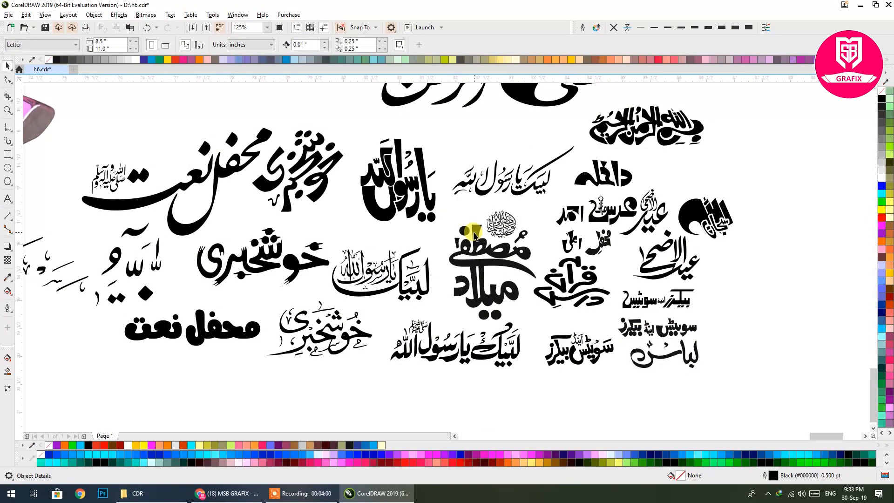
scroll(550, 247, "down", 1)
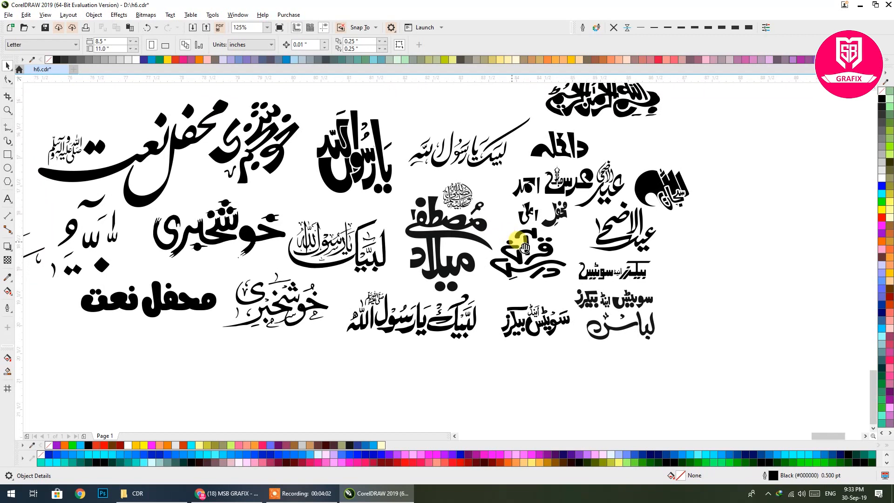
scroll(517, 247, "up", 1)
scroll(497, 270, "down", 1)
scroll(506, 256, "up", 1)
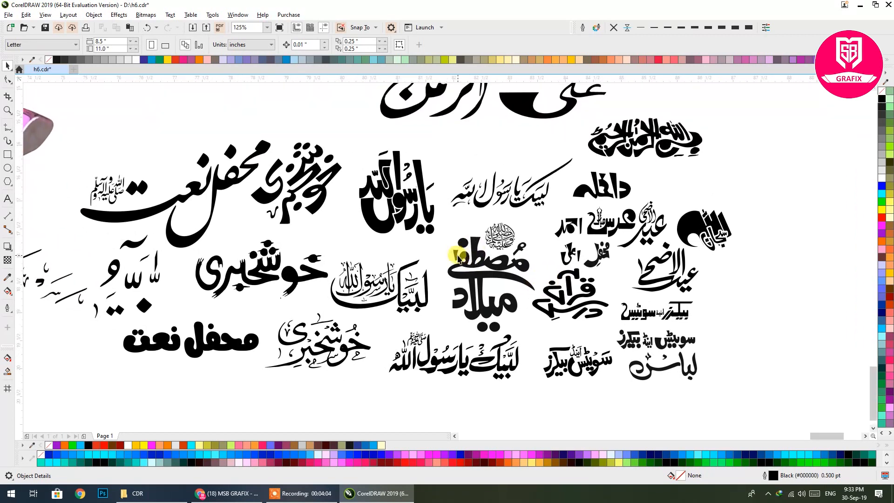
left_click(504, 246)
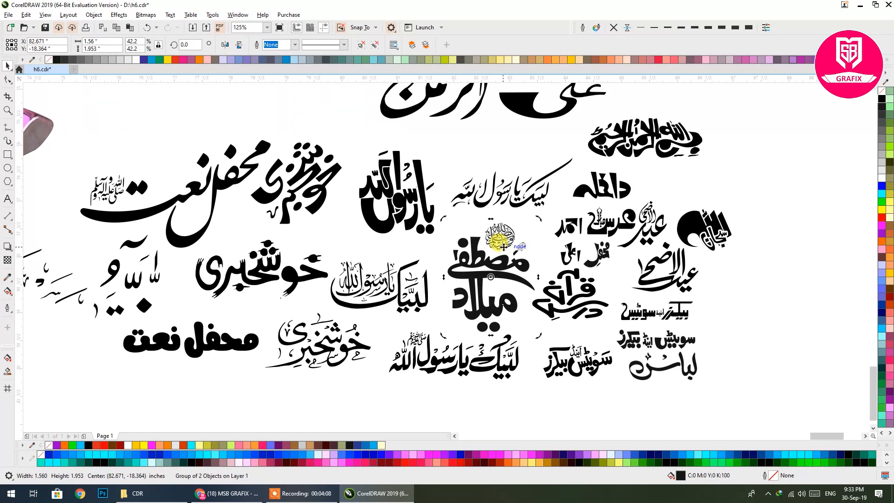
left_click(783, 262)
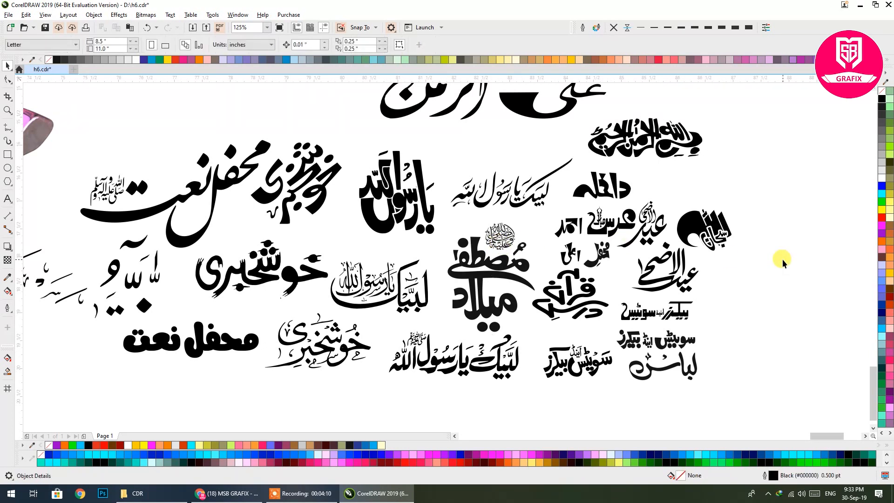
- Move the pink 3D lettering image away from the black calligraphy to about X 69.5, Y -17.9 inches and deselect it
scroll(461, 238, "down", 1)
left_click_drag(459, 237, 417, 253)
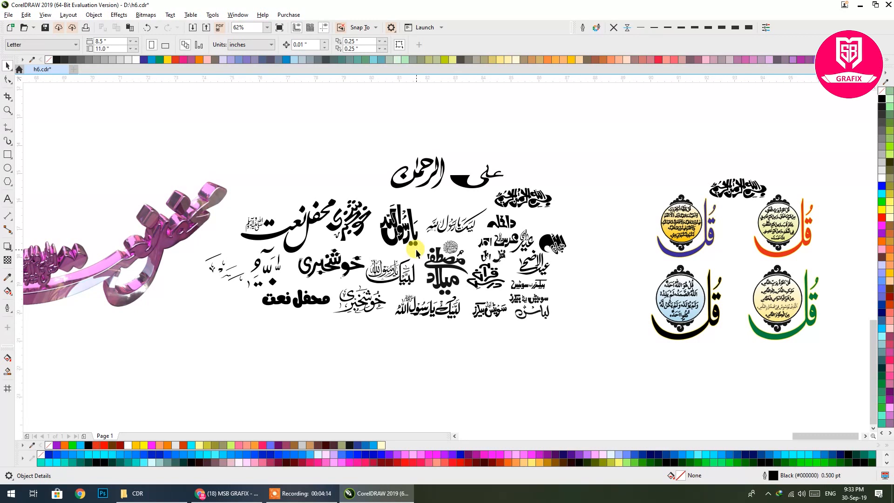
left_click_drag(342, 272, 482, 261)
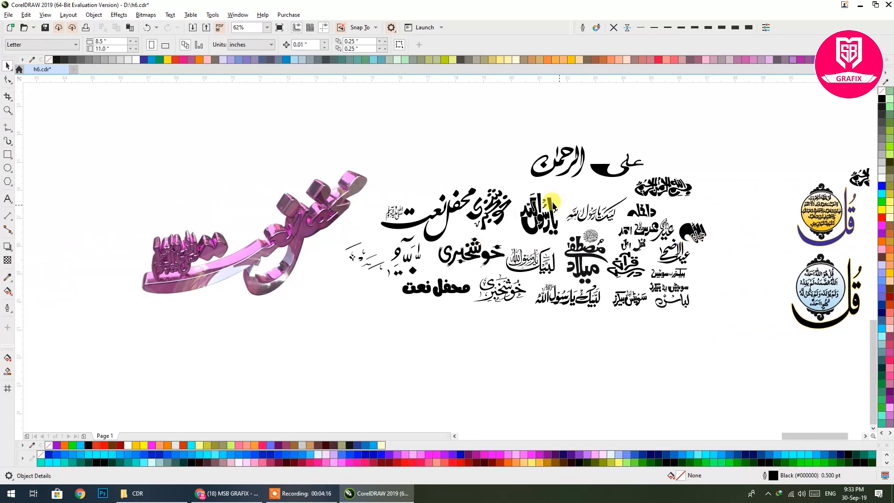
left_click(313, 224)
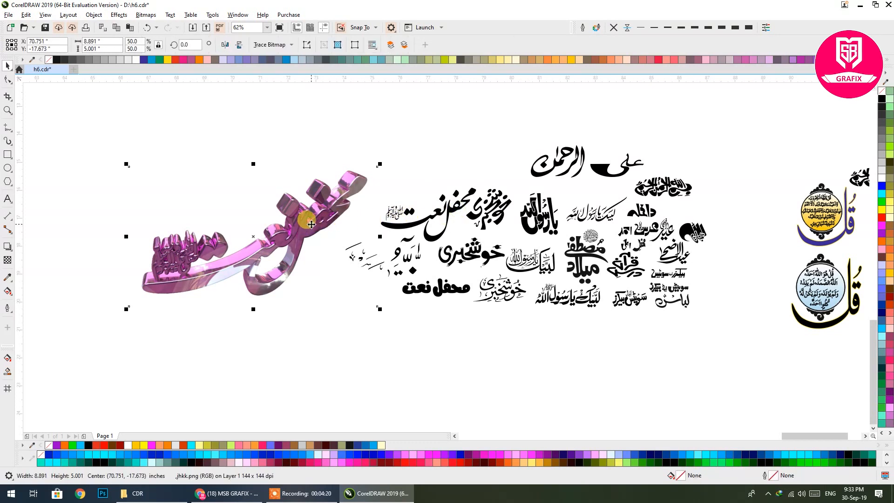
left_click_drag(311, 224, 268, 228)
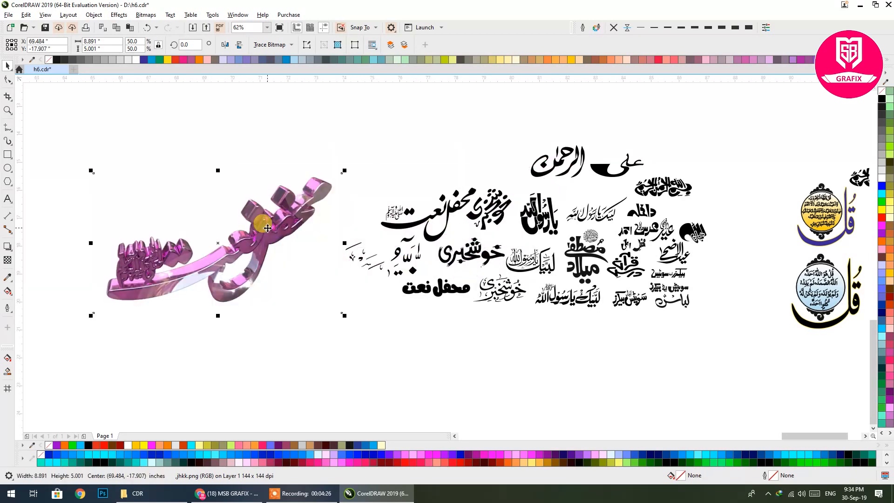
left_click(275, 340)
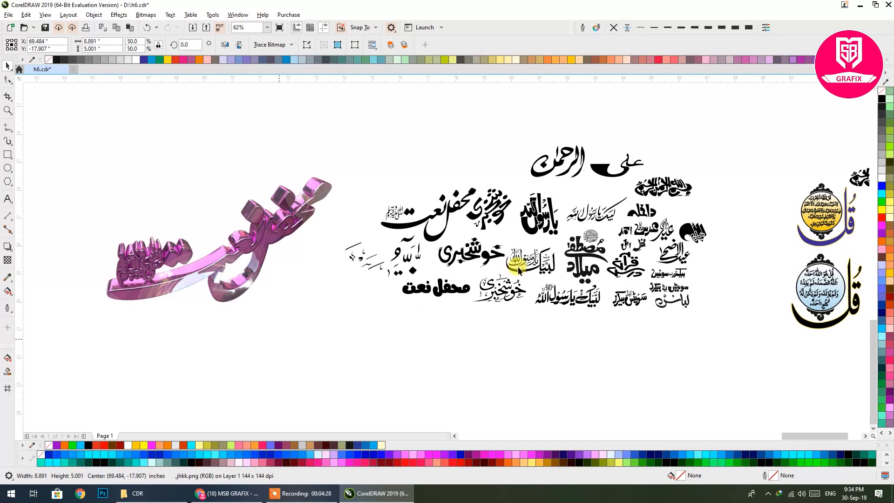
- Examine the pink 3D lettering up close and compare it with the rest of the collection
scroll(193, 245, "right", 3)
scroll(192, 245, "down", 1)
scroll(193, 245, "up", 6)
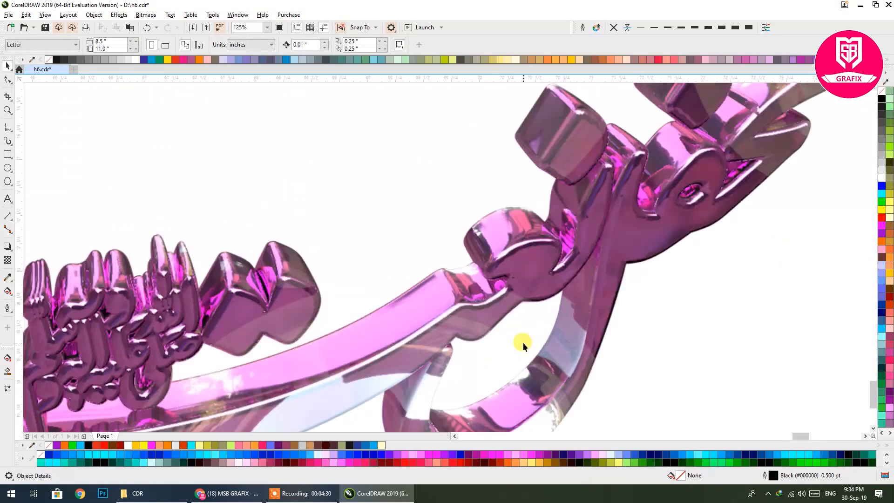
scroll(484, 280, "down", 3)
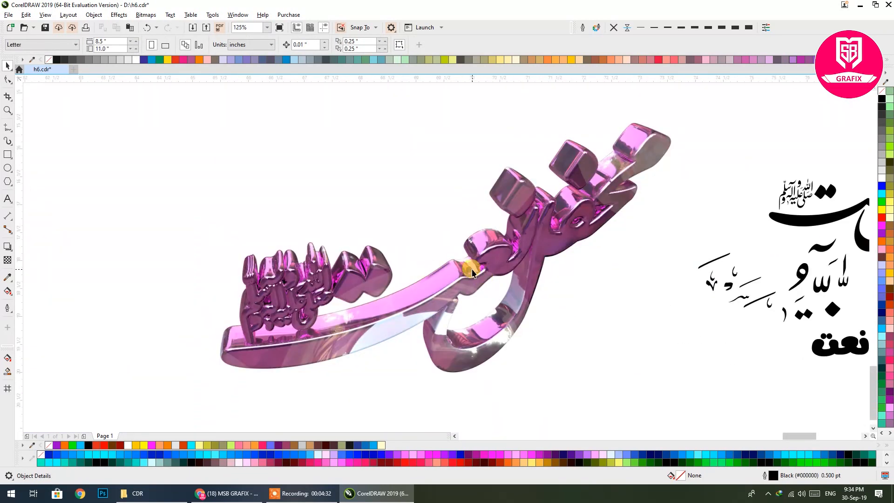
scroll(392, 229, "down", 4)
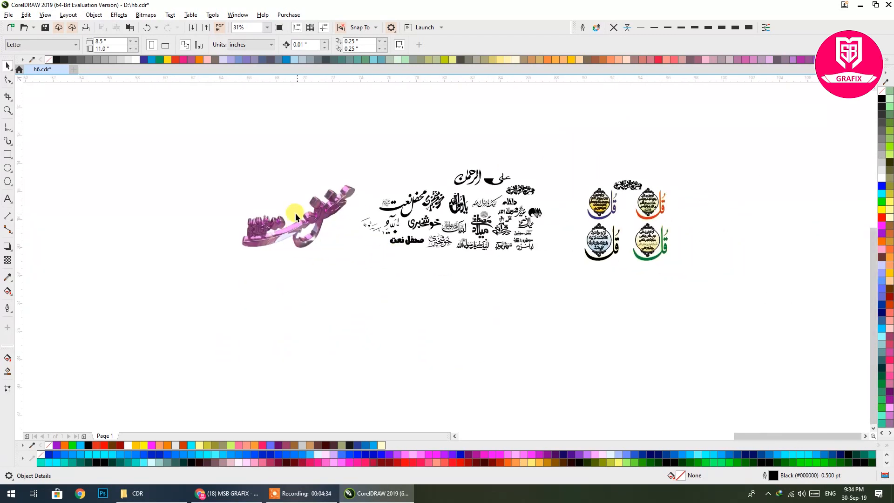
scroll(428, 223, "up", 2)
scroll(428, 223, "up", 1)
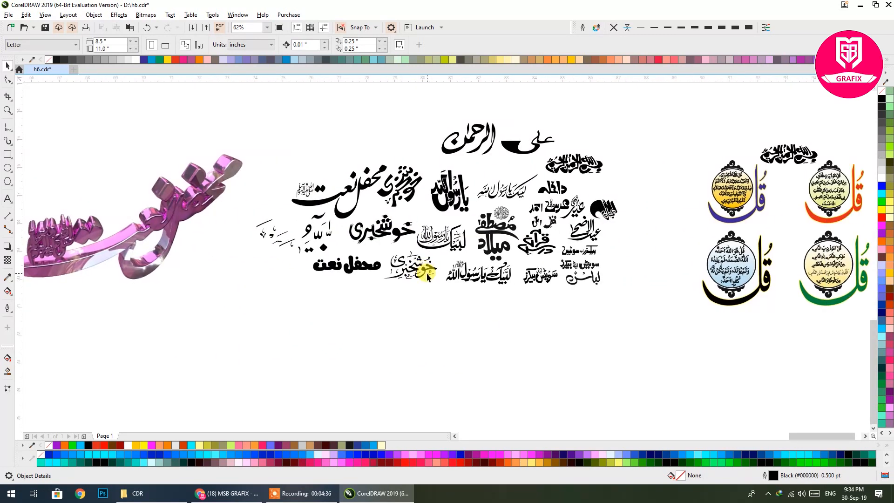
- Try the Convert to Bitmap settings on the pink 3D lettering with the CMYK Color (32-bit) mode
left_click(211, 195)
left_click(146, 14)
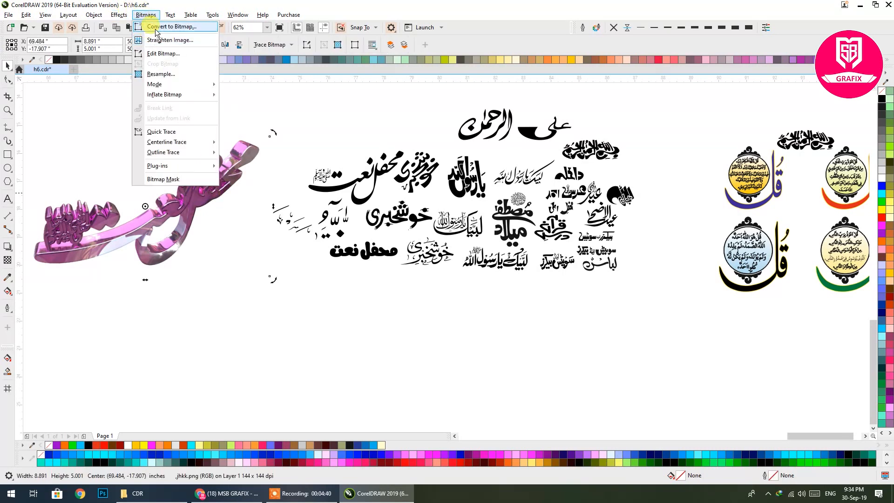
left_click(156, 29)
left_click(441, 219)
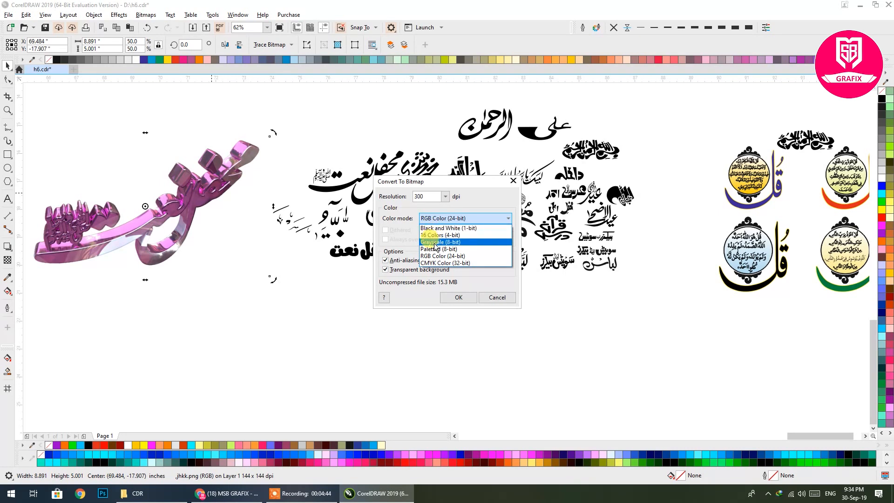
left_click(437, 264)
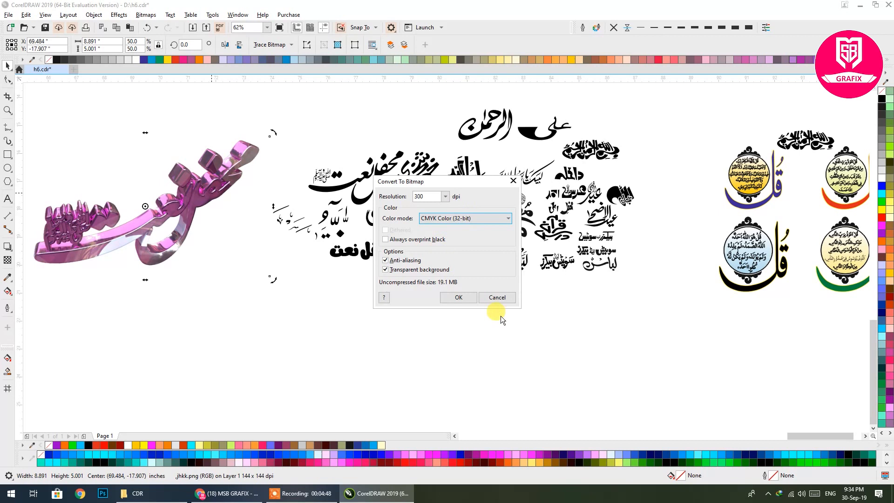
left_click(469, 298)
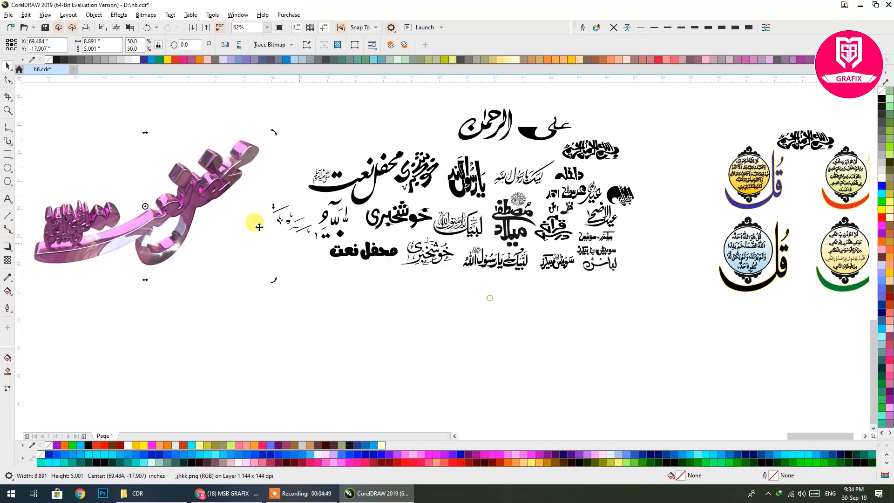
left_click(301, 335)
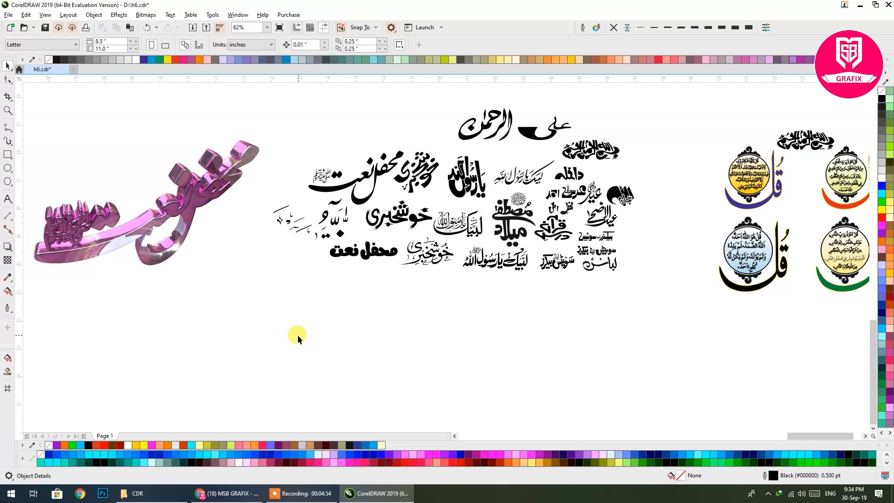
- Look over the collection again, from the pink 3D lettering to the black خوشخبری and محفل نعت designs up close
scroll(386, 329, "down", 2)
scroll(435, 293, "left", 1)
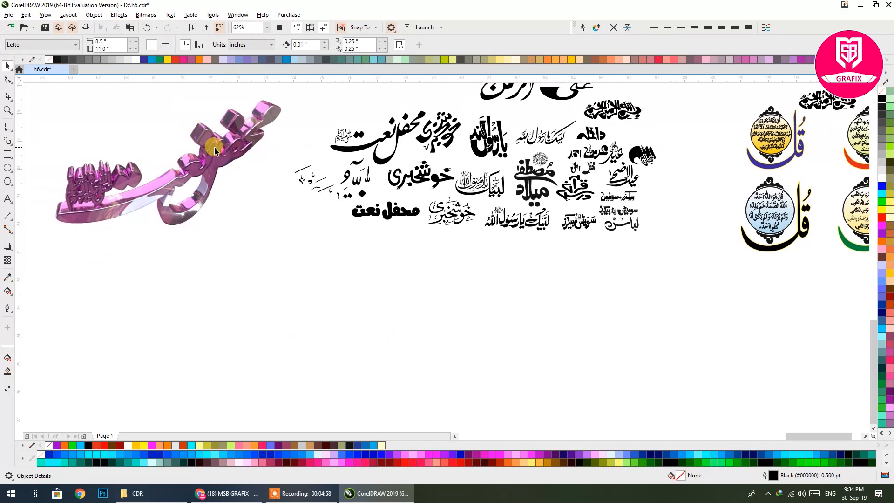
scroll(392, 250, "up", 1)
scroll(392, 250, "right", 1)
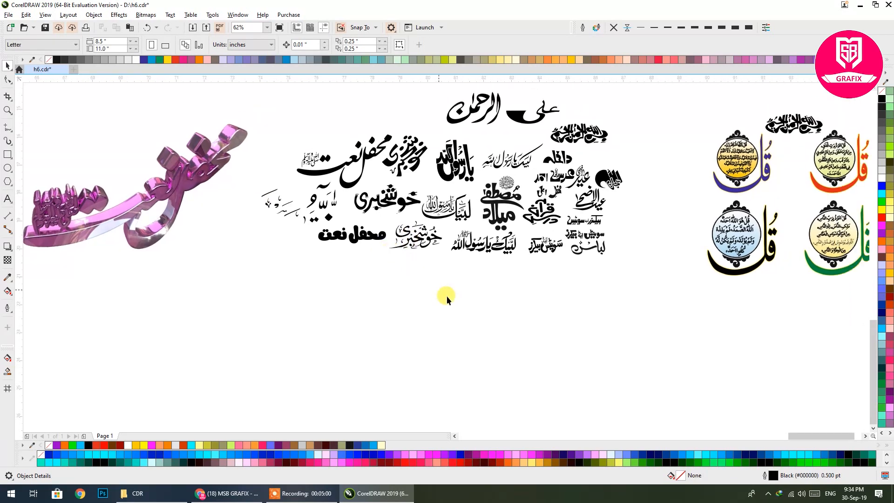
scroll(496, 304, "up", 2)
scroll(409, 284, "up", 1)
scroll(408, 284, "left", 1)
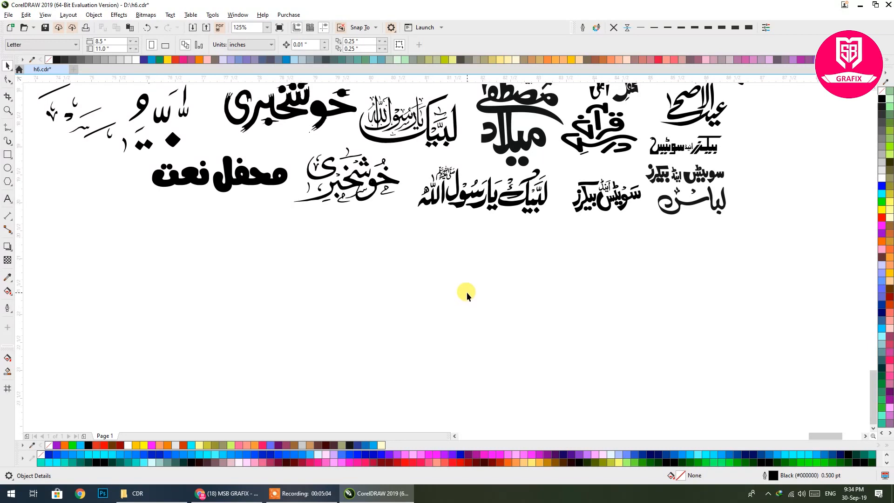
scroll(496, 235, "up", 3)
scroll(496, 235, "left", 1)
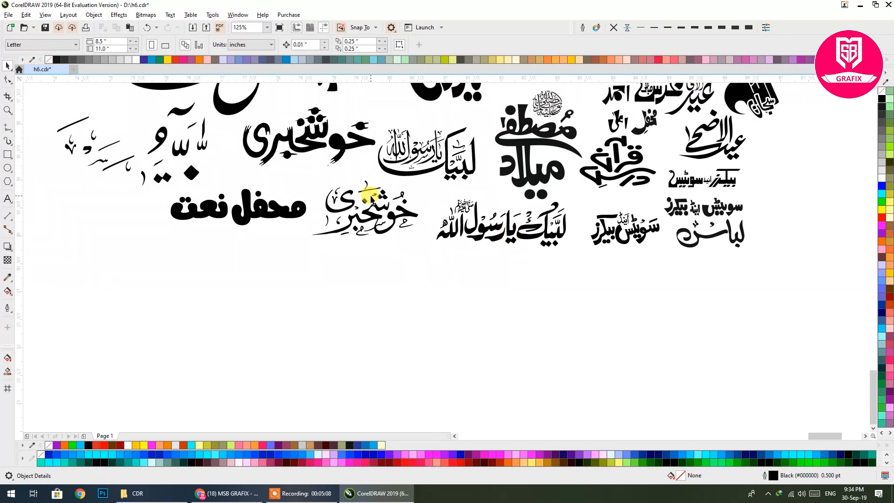
scroll(431, 219, "up", 6)
scroll(431, 219, "left", 4)
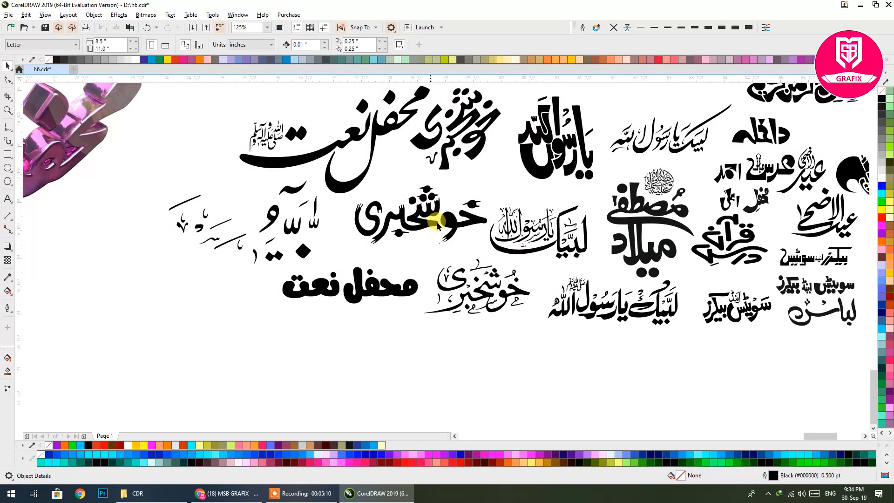
- Start an artistic text entry in the empty area below the calligraphy, with Urdu as the input language
left_click(438, 226)
scroll(326, 210, "down", 12)
scroll(326, 209, "right", 3)
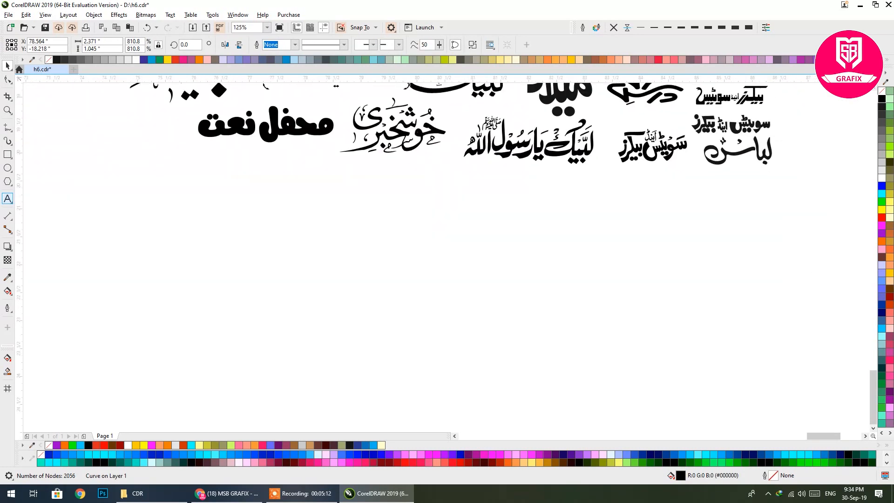
left_click(526, 318)
scroll(526, 318, "up", 2)
left_click(527, 318)
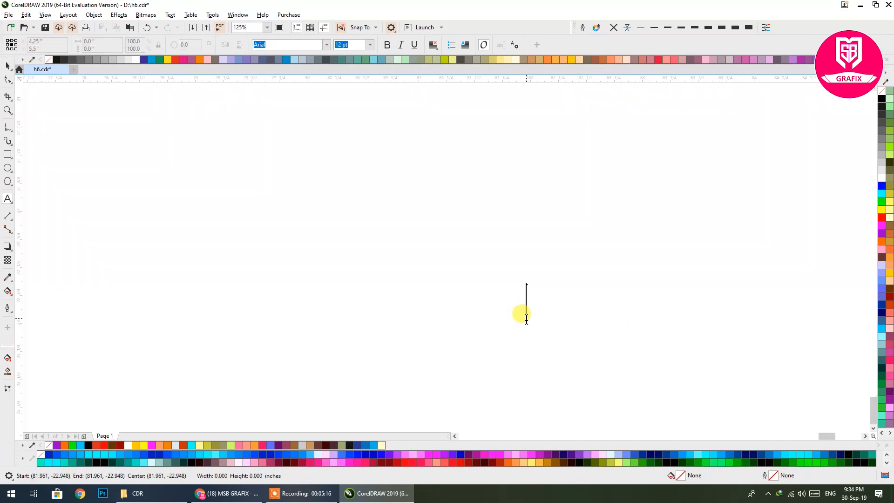
scroll(526, 319, "up", 1)
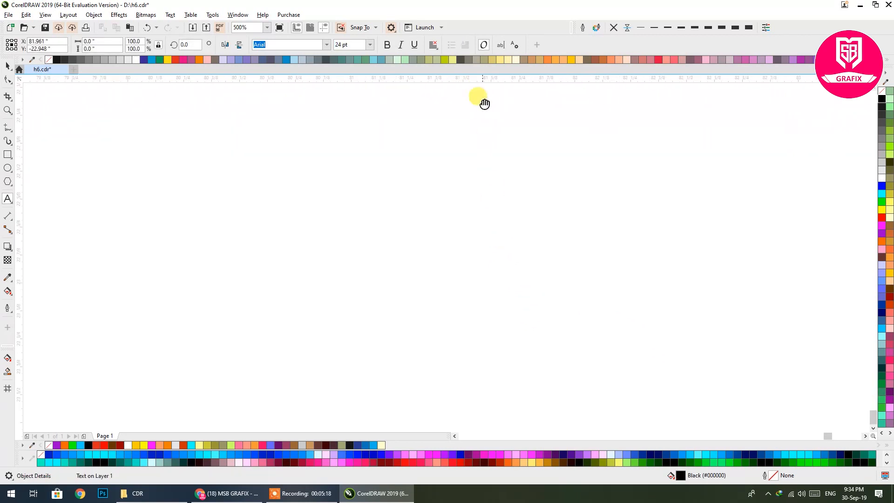
left_click(831, 493)
left_click(819, 437)
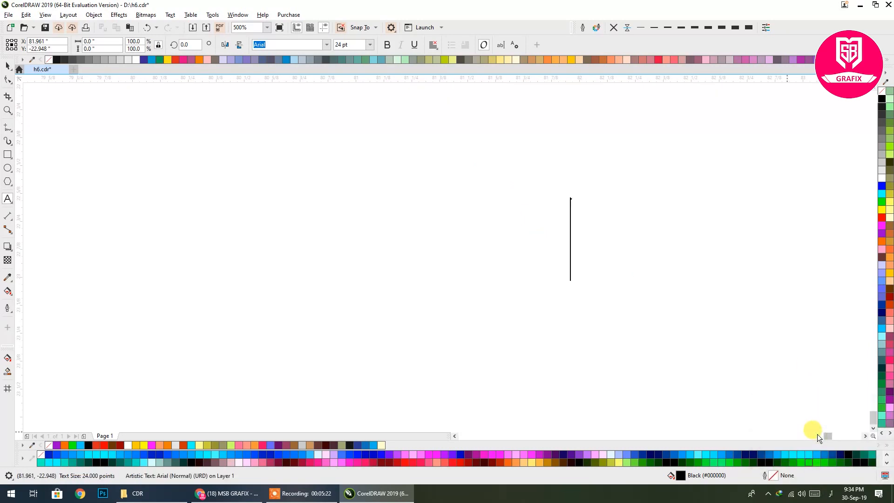
- Enter the word خوشخبری as artistic text and finish editing it
type("خق")
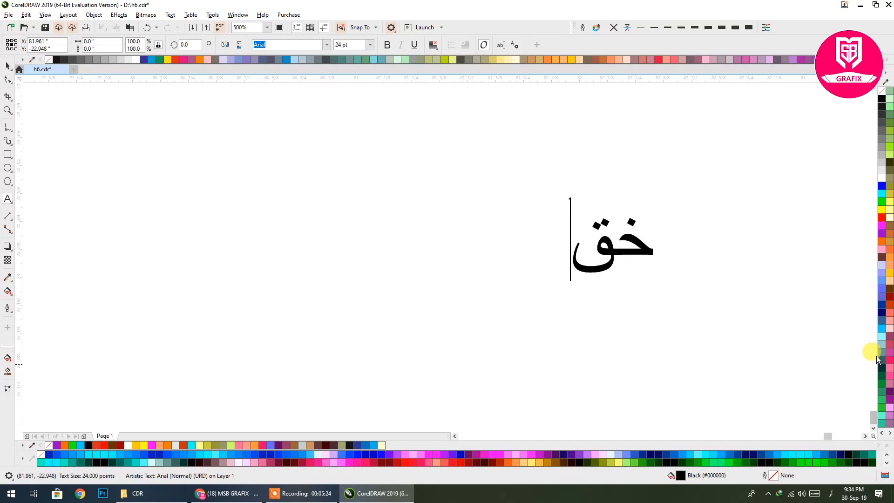
key("BackSpace")
type("و")
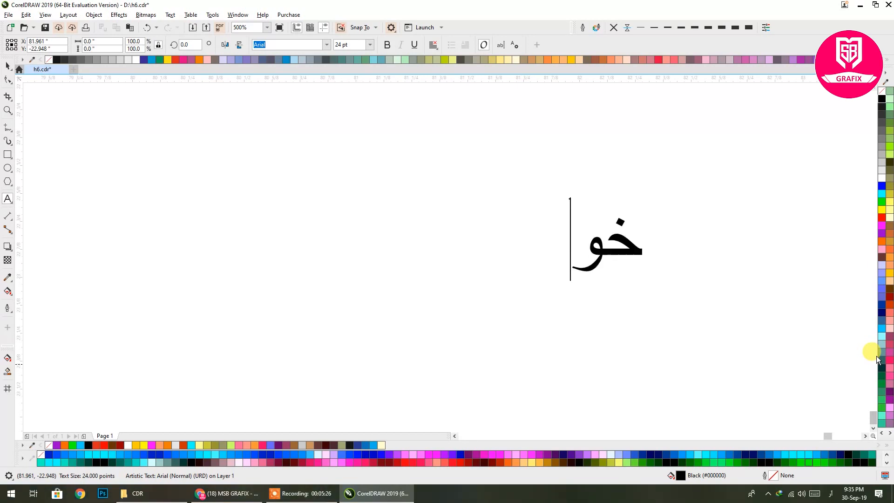
type("شخ")
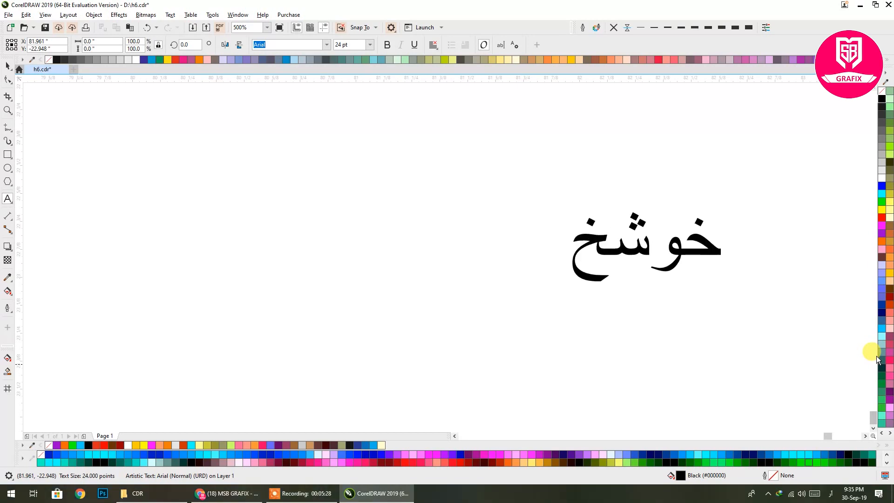
type("بری")
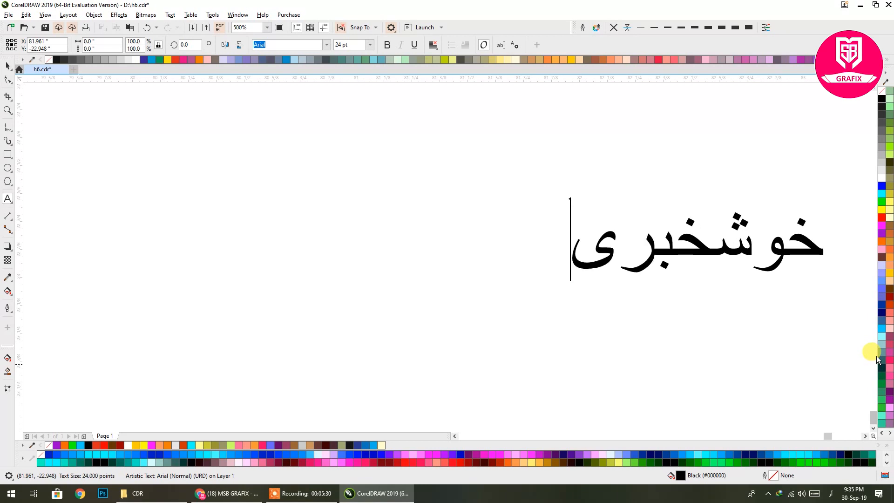
key("Escape")
left_click(8, 68)
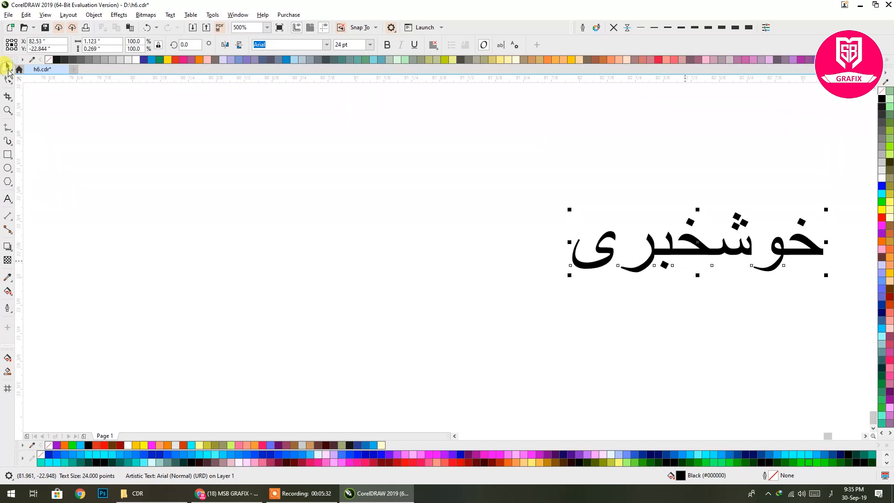
- Move the خوشخبری text to about X 81.76, Y -22.89 inches and set its font to Alvi Nastaleeq
left_click_drag(657, 254, 479, 253)
left_click(325, 43)
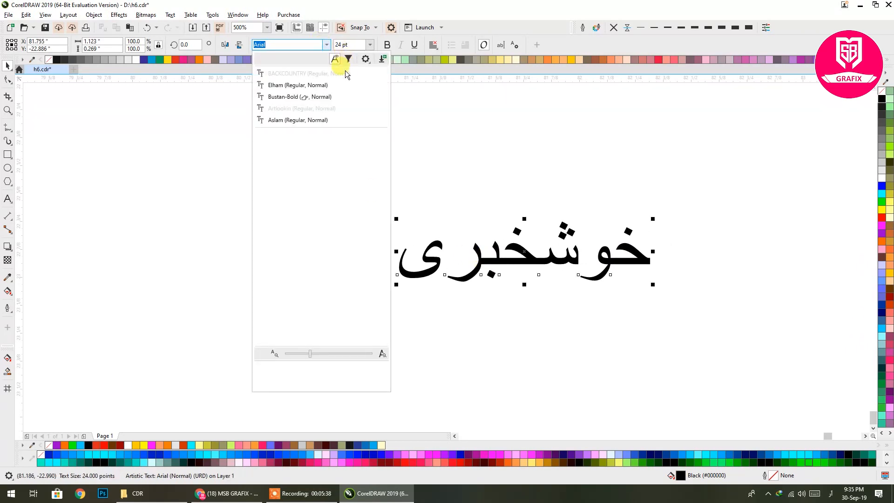
left_click(288, 42)
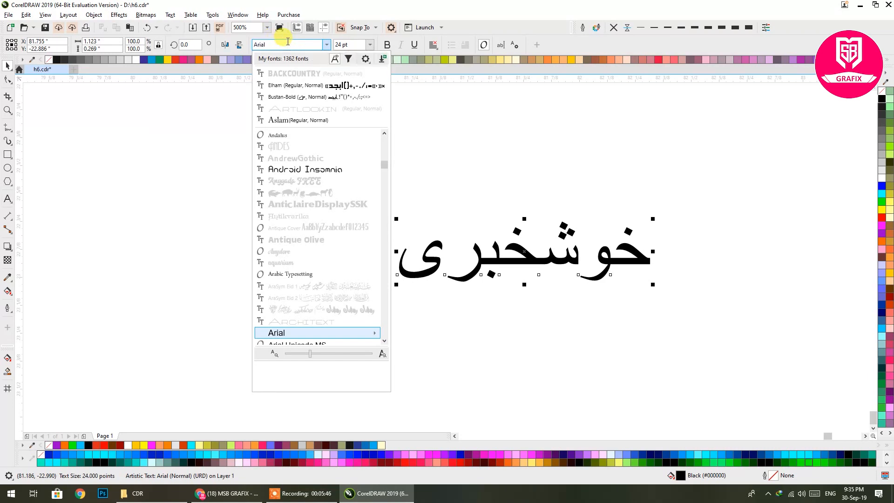
left_click_drag(288, 43, 210, 47)
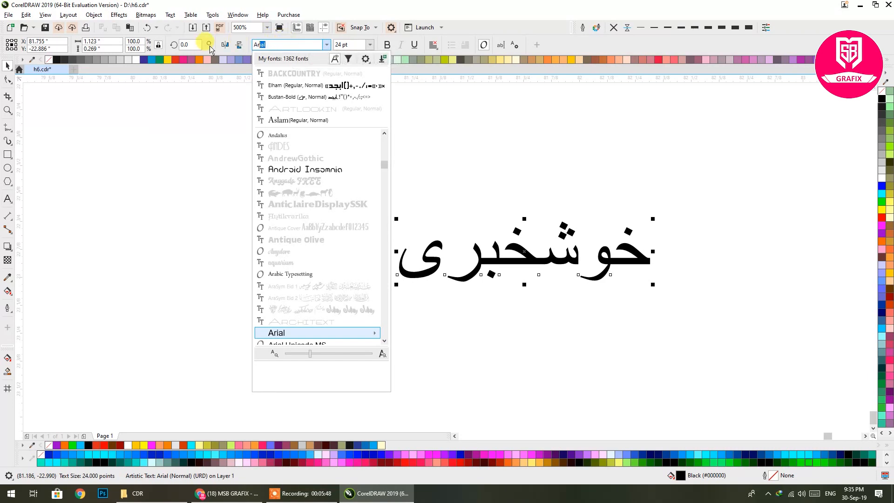
type("alv")
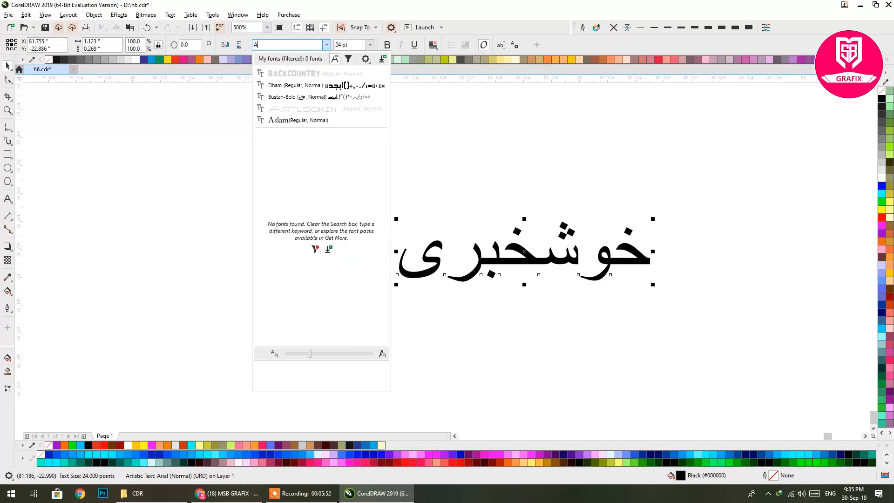
type("l")
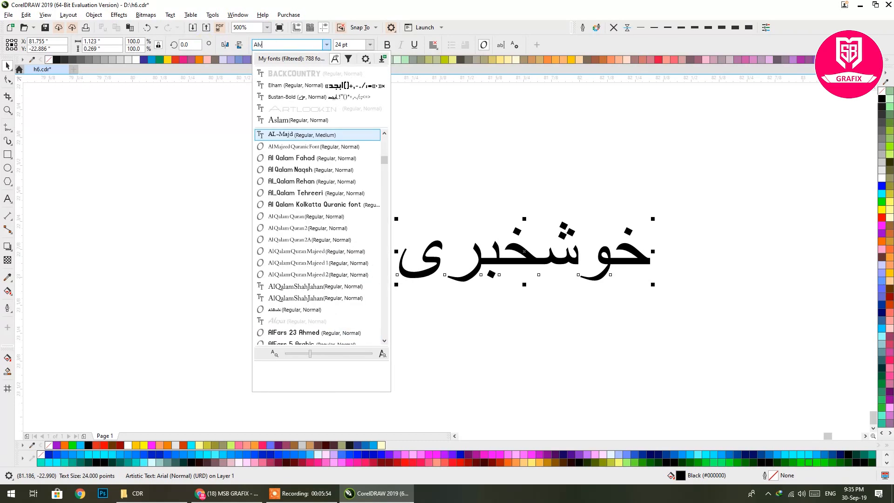
type("v")
key("Return")
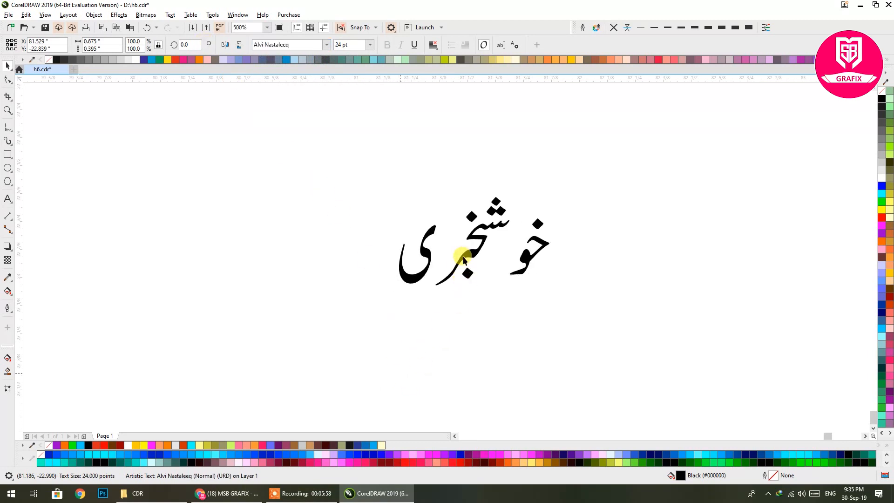
- Tighten the letter spacing of the خوشخبری text with the Shape tool to a width of about 0.56 inches
scroll(476, 234, "up", 2)
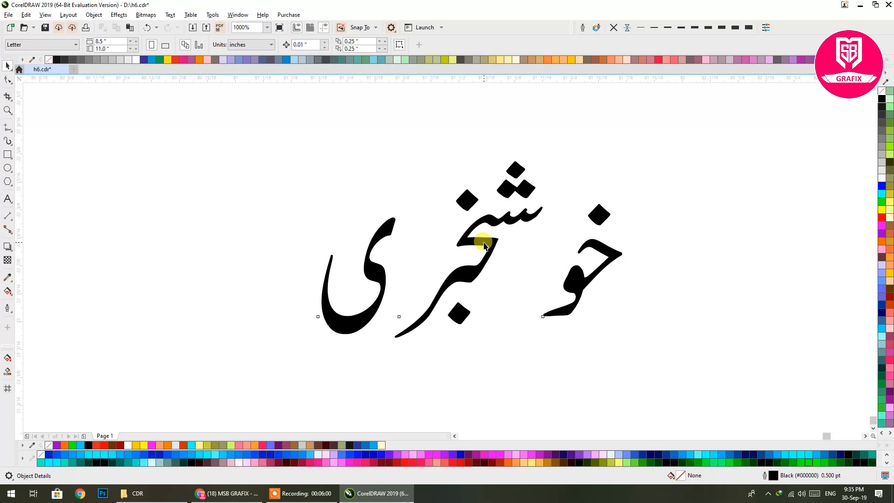
left_click(484, 244)
key("F8")
key("F10")
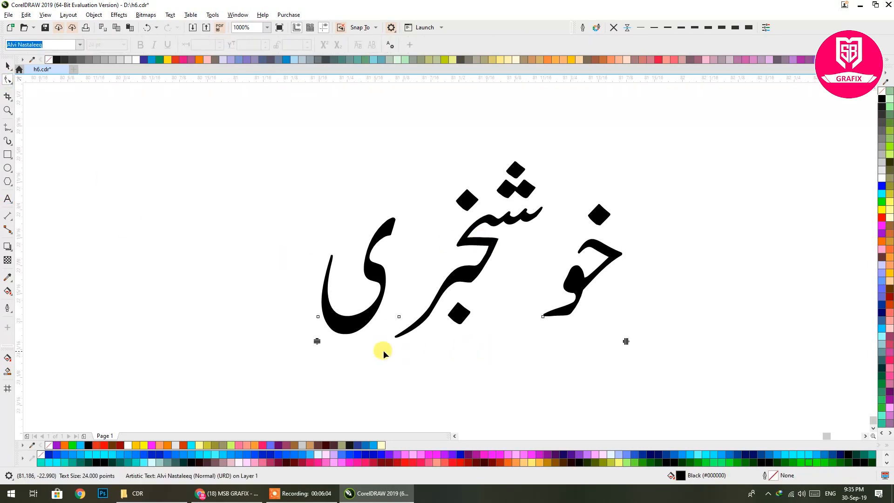
left_click_drag(625, 341, 437, 341)
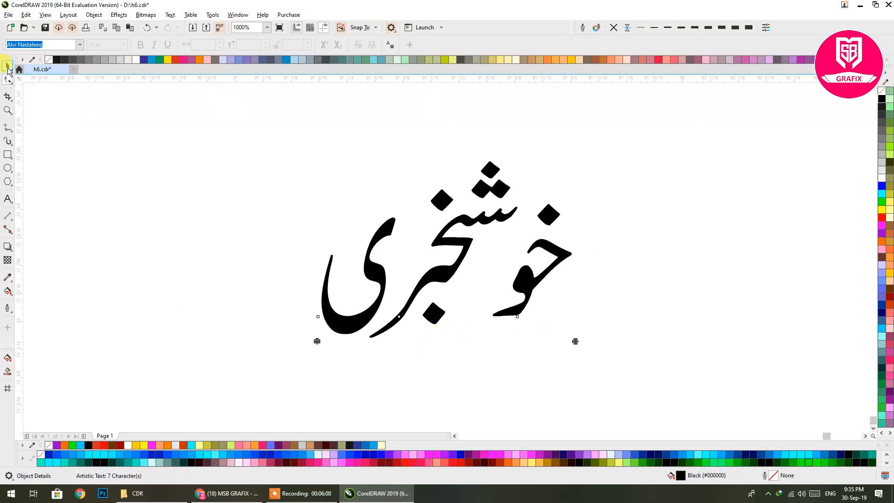
- Convert the خوشخبری text to curves and break it apart into separate letter pieces
left_click(8, 70)
left_click(455, 220)
key("ctrl+q")
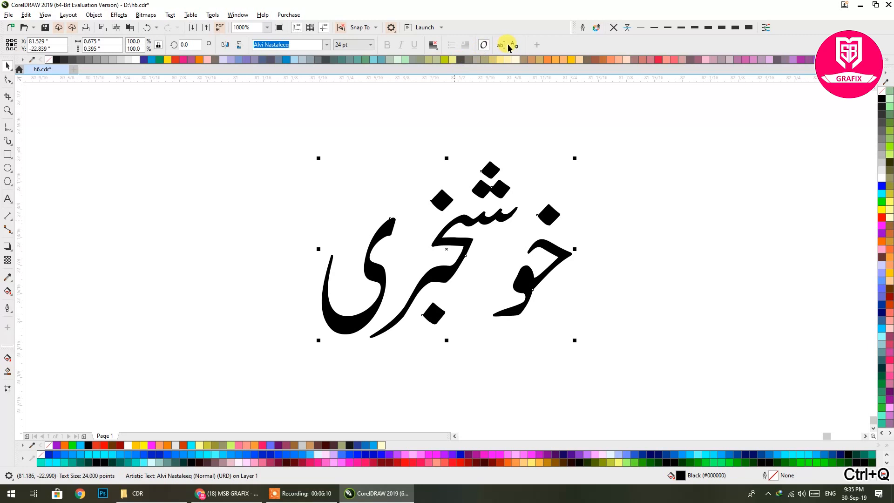
left_click(450, 201)
left_click(450, 202)
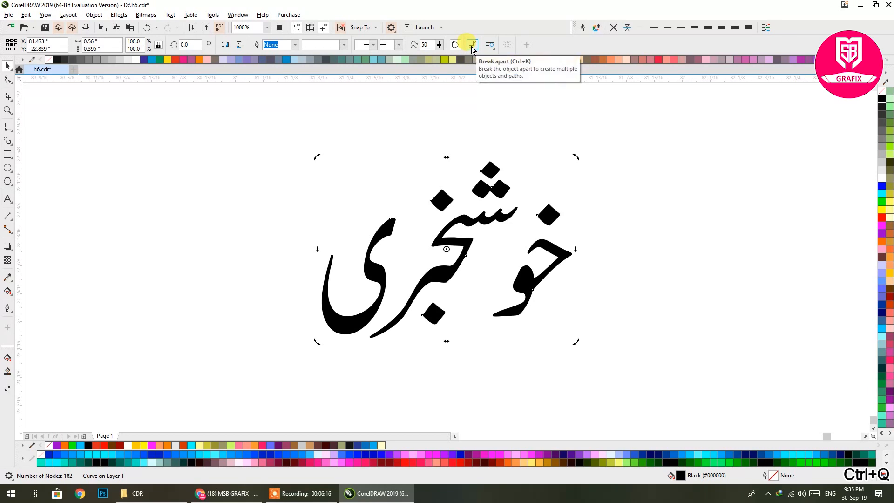
left_click(473, 46)
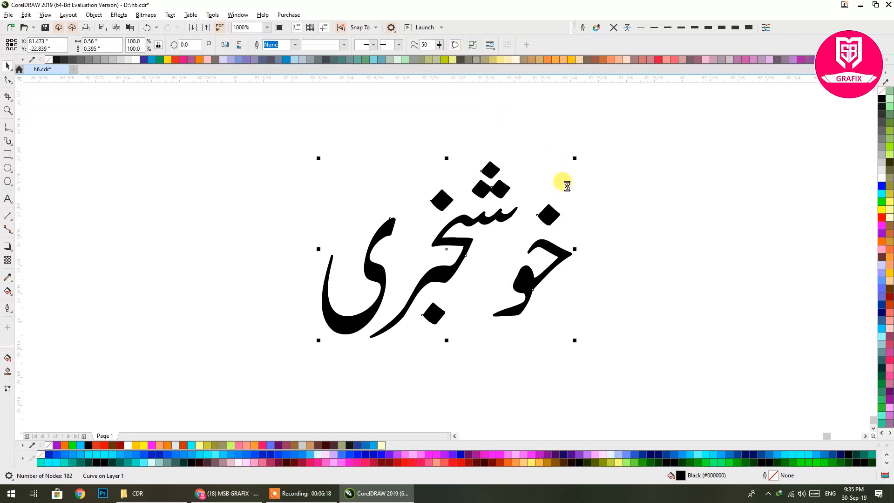
- Move the خو letters down beneath the شخبر stroke and shift their dot clear of it, just above the خ
left_click_drag(591, 196, 473, 355)
mouse_move(481, 300)
left_mouse_down()
mouse_move(494, 293)
mouse_move(482, 293)
mouse_move(494, 303)
left_mouse_up()
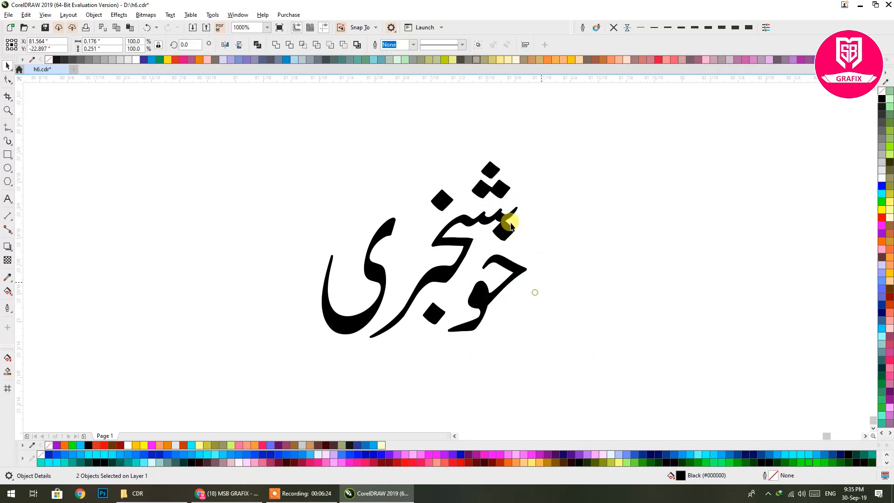
left_click(504, 232)
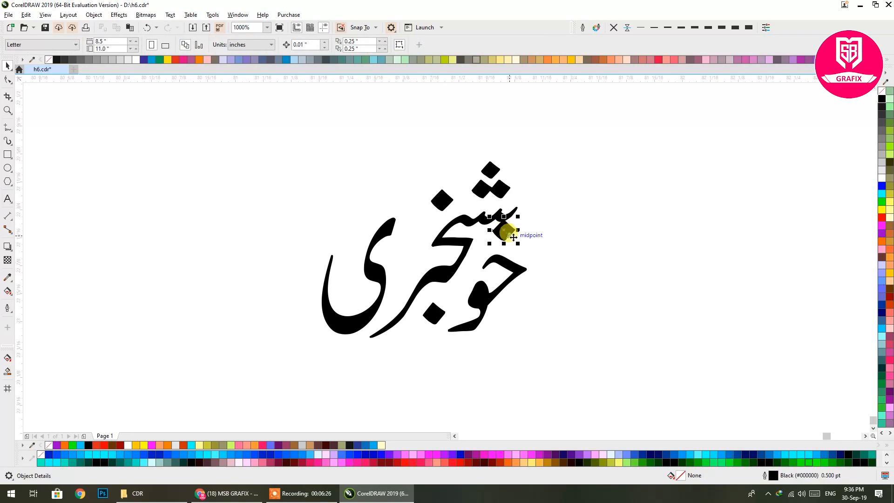
left_click_drag(515, 236, 540, 259)
key("Escape")
- Move the final ی closer to the شخبر stroke and slightly upward
left_click(558, 266)
left_click(382, 275)
left_click_drag(371, 264, 391, 258)
left_click(652, 224)
- Combine all the rearranged خوشخبری pieces into one curve and copy it
left_click_drag(291, 359, 281, 371)
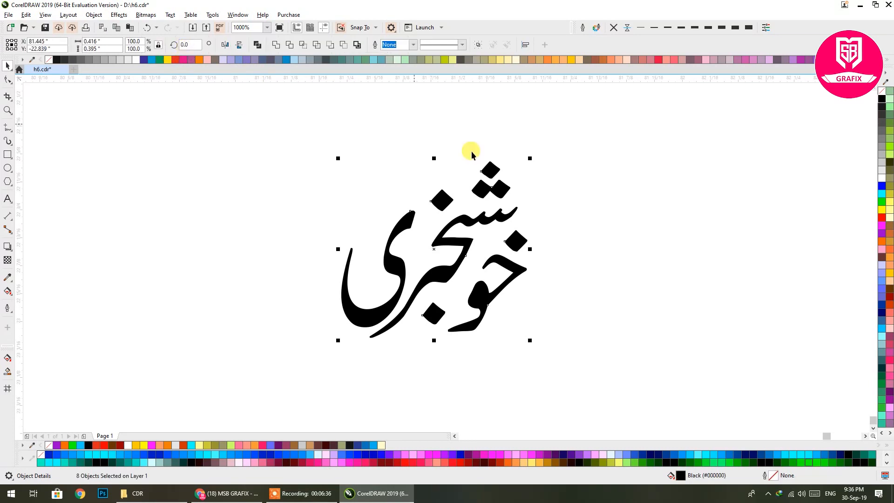
left_click(260, 45)
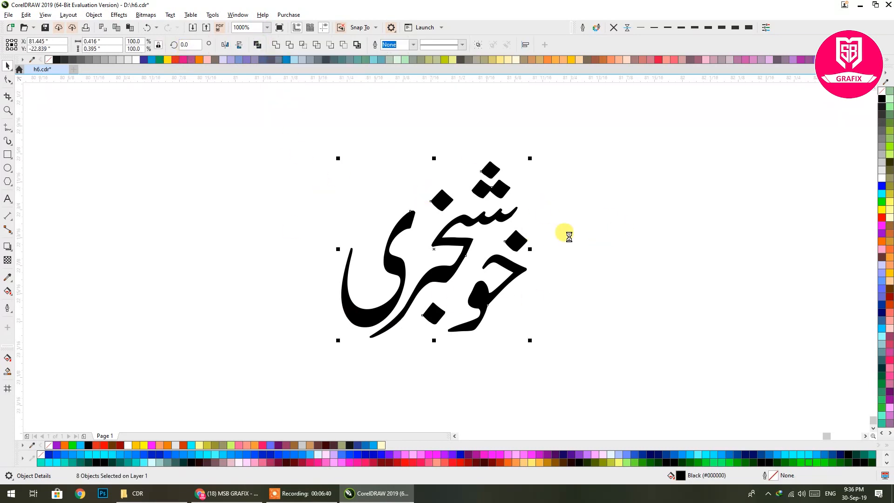
left_click(504, 269)
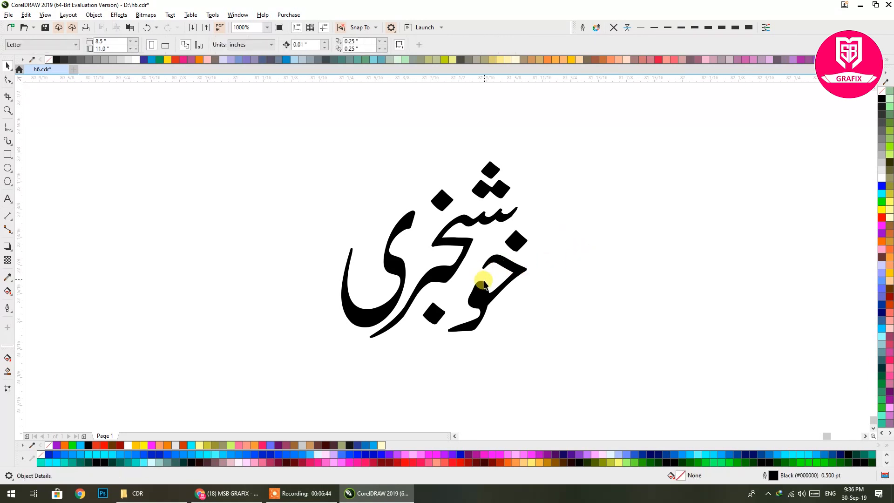
left_click(486, 296)
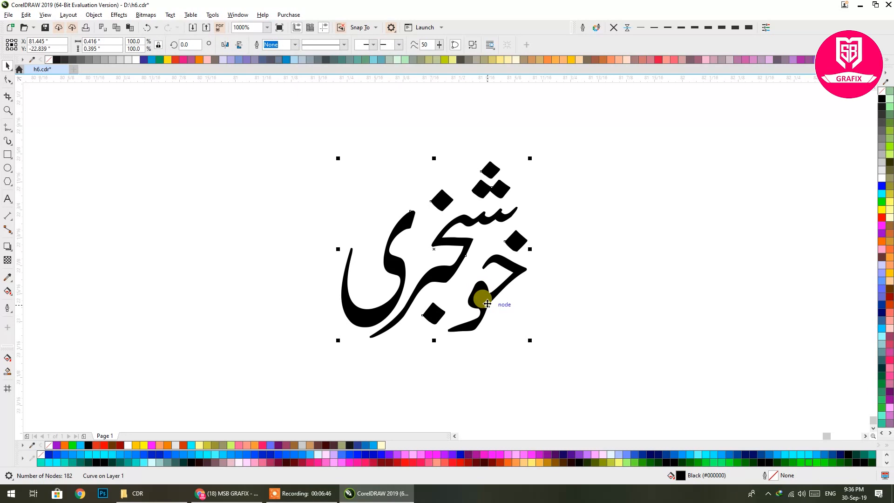
key("ctrl+c")
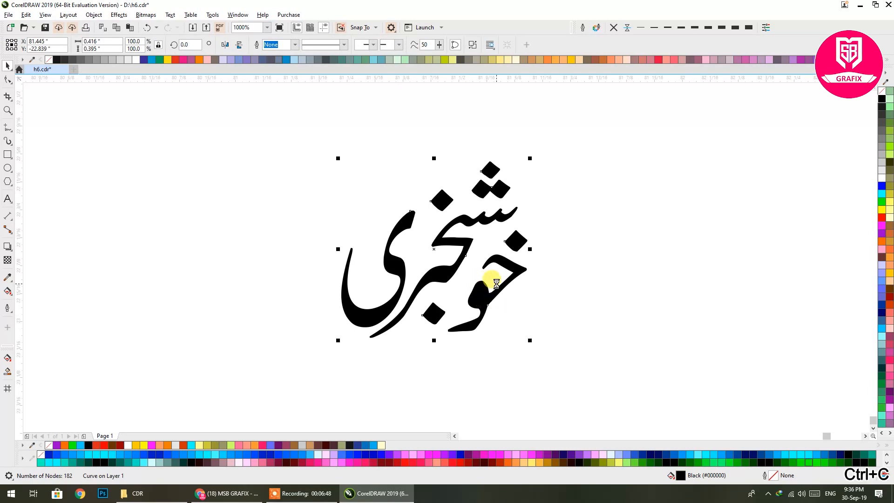
- Undo the combining, rearranging and curve conversion of خوشخبری back to the editable text, and deselect it
key("ctrl+z")
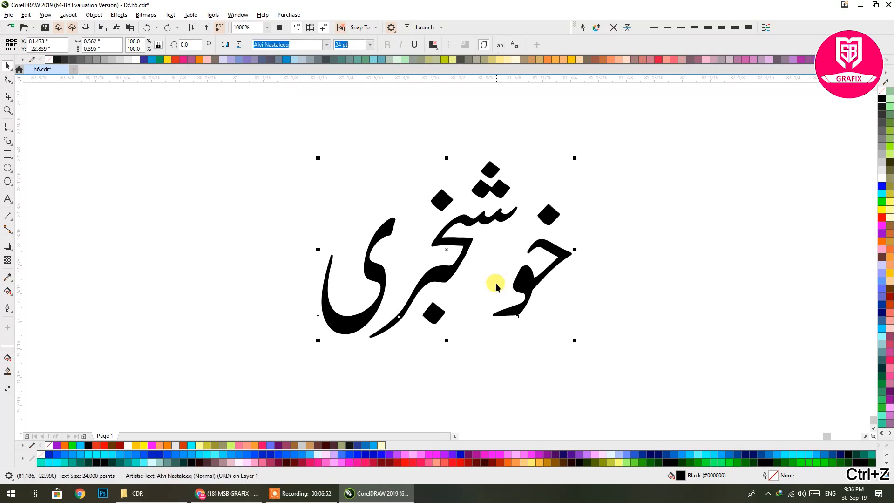
key("Escape")
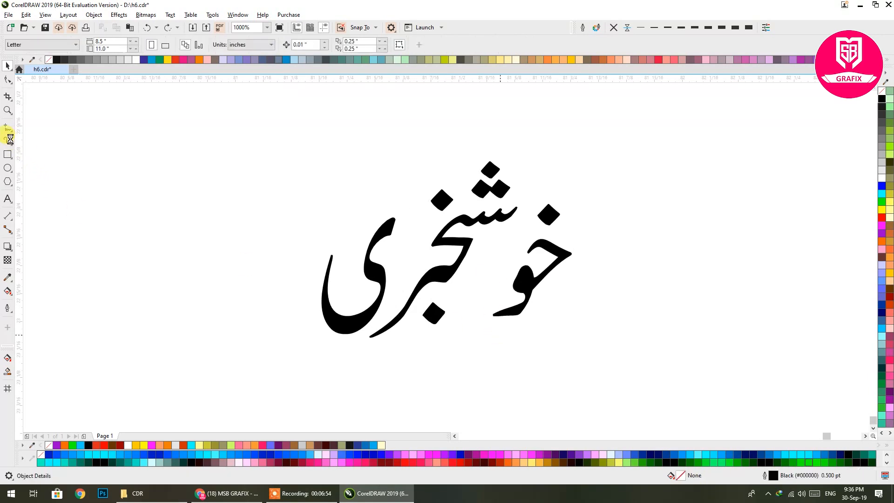
- Browse the Calligraphy brush strokes available in the Artistic Media tool's Brush mode
left_click(11, 142)
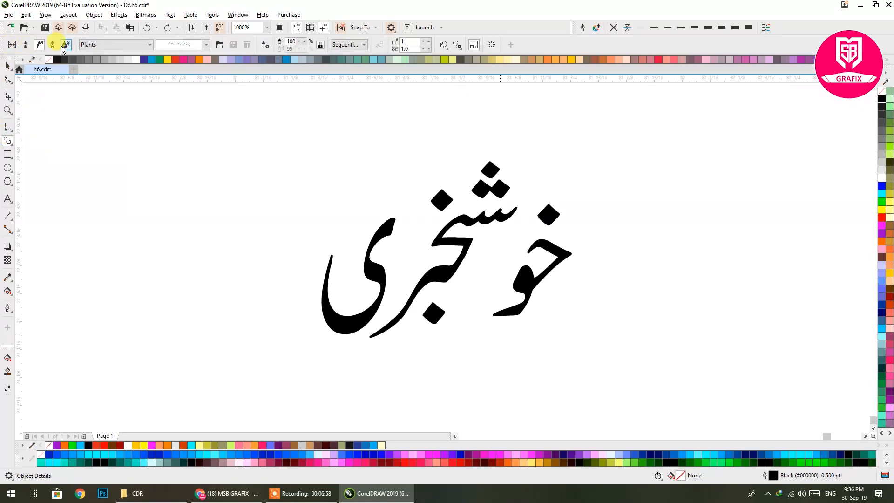
left_click(26, 46)
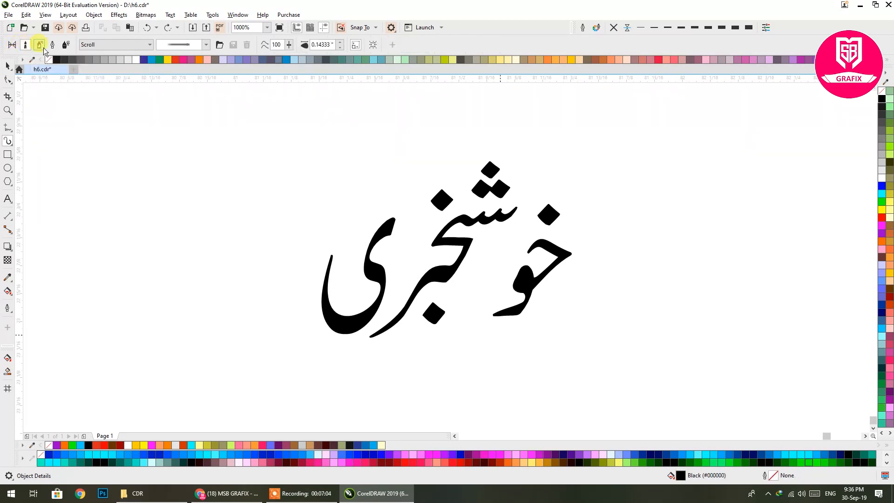
left_click(124, 44)
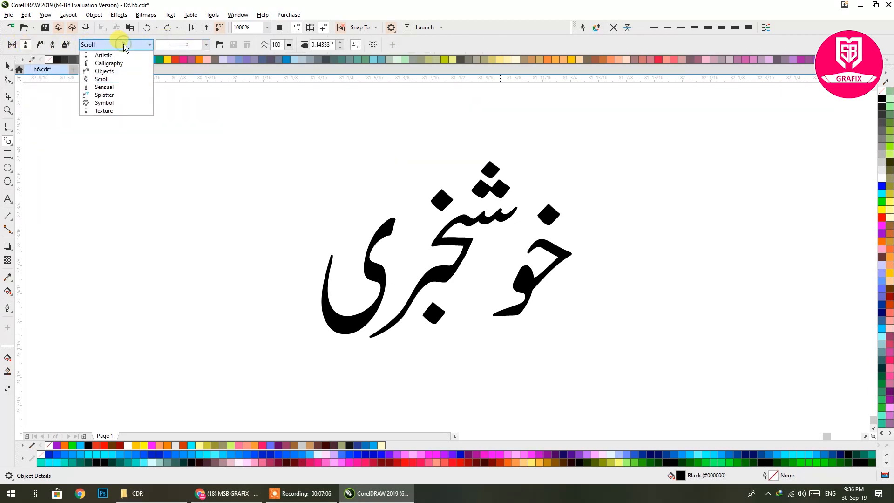
left_click(109, 64)
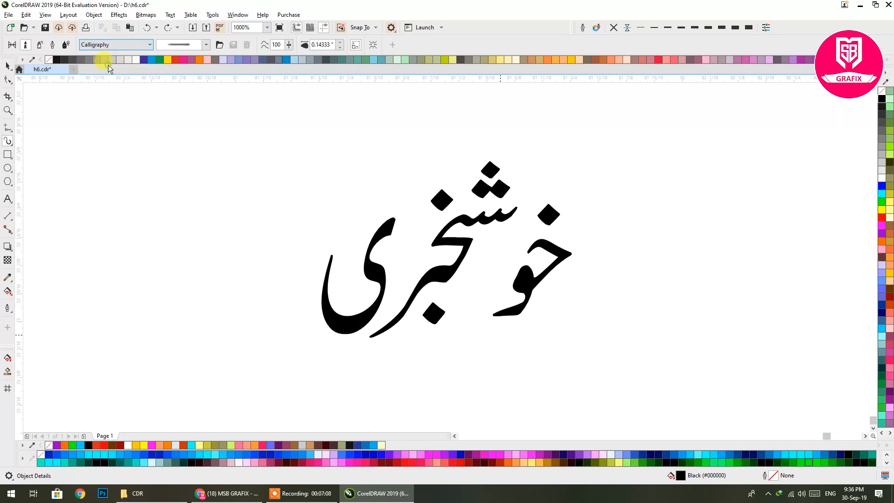
left_click(171, 44)
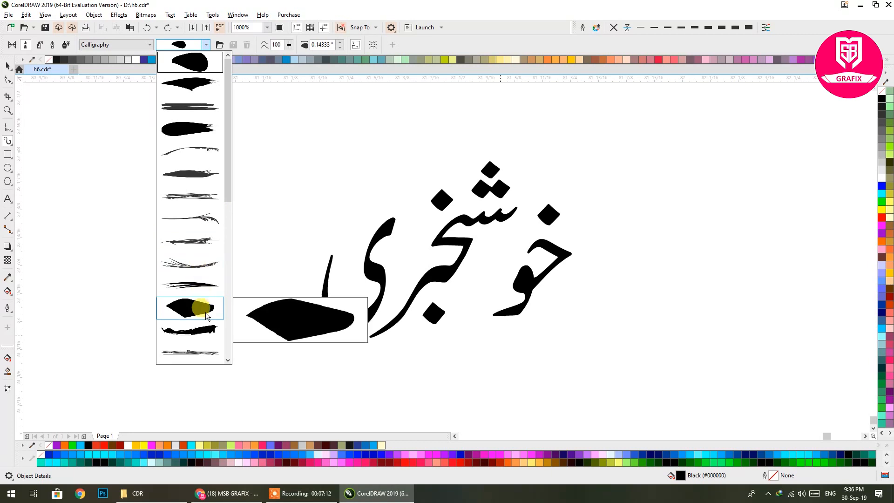
mouse_move(228, 192)
left_mouse_down()
mouse_move(231, 338)
mouse_move(228, 199)
mouse_move(244, 84)
left_mouse_up()
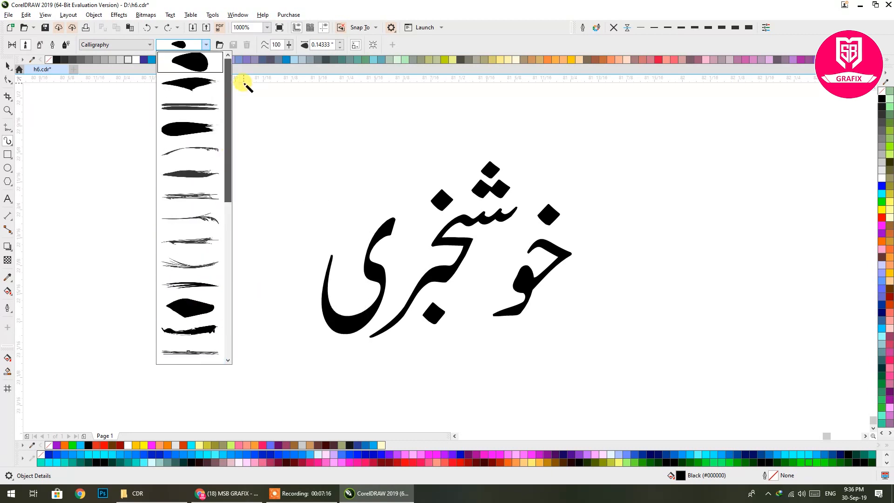
left_click(135, 42)
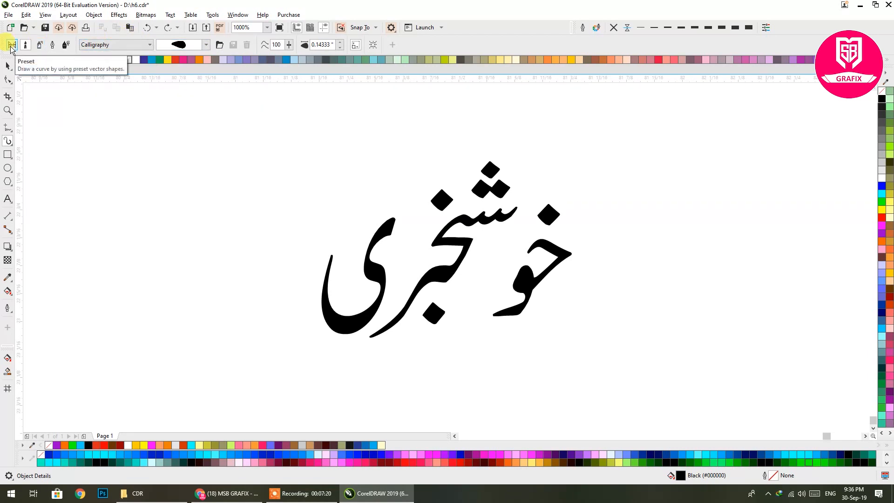
- Switch Artistic Media to Preset mode and choose the even-width stroke with rounded ends
left_click(11, 45)
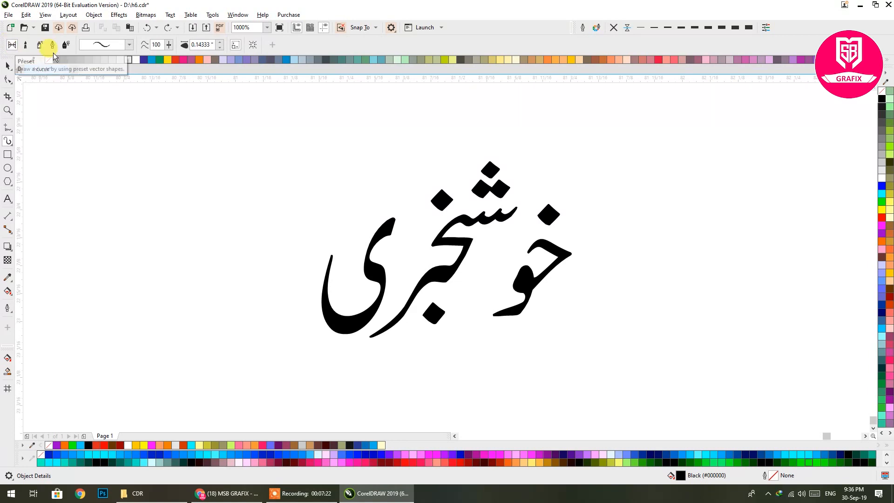
left_click(129, 45)
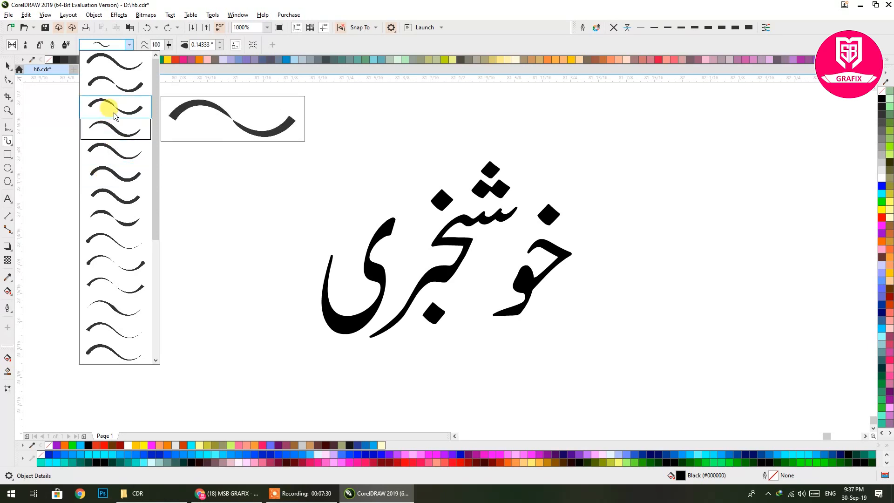
mouse_move(155, 212)
left_mouse_down()
mouse_move(164, 331)
mouse_move(152, 144)
left_mouse_up()
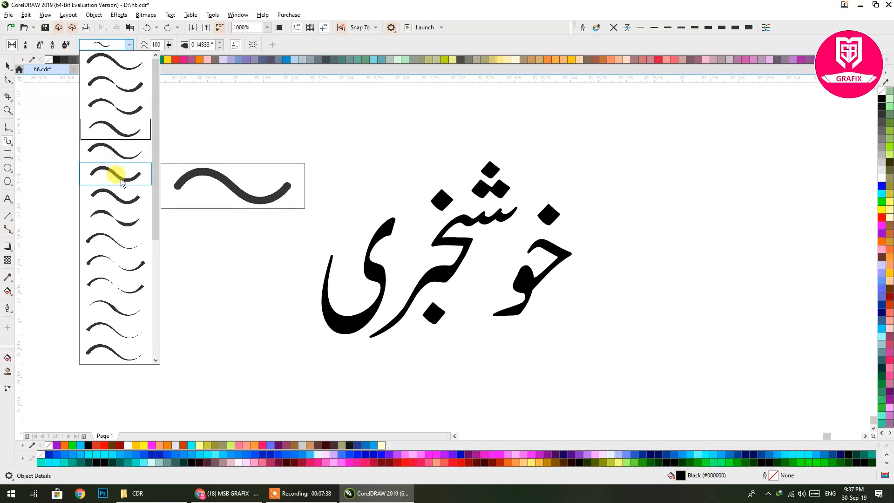
left_click(115, 203)
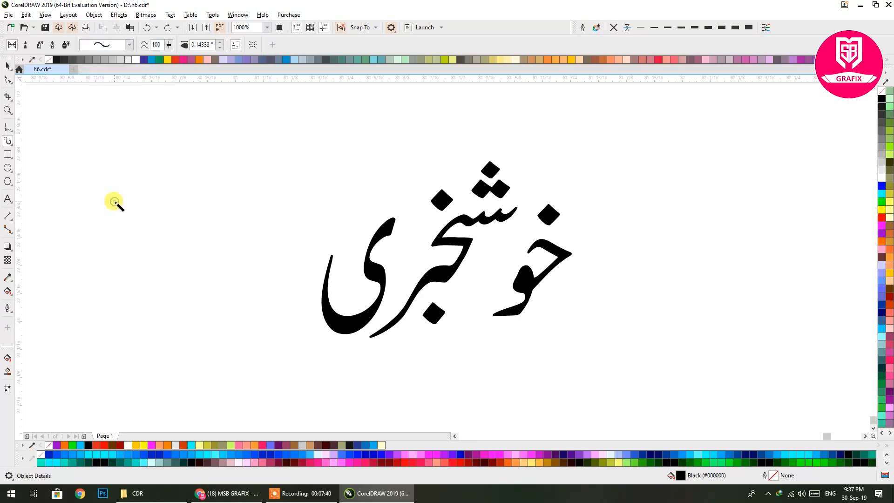
left_click(105, 45)
left_click(115, 177)
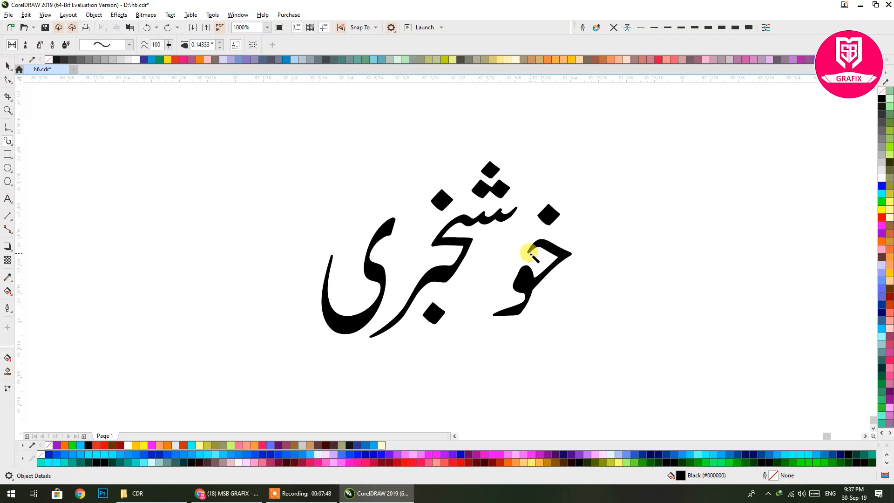
- Trace the خو letters of the text with the preset stroke and reduce its width to 0.03 inches
mouse_move(531, 252)
left_mouse_down()
mouse_move(547, 243)
mouse_move(569, 251)
mouse_move(529, 286)
mouse_move(515, 315)
mouse_move(602, 216)
left_mouse_up()
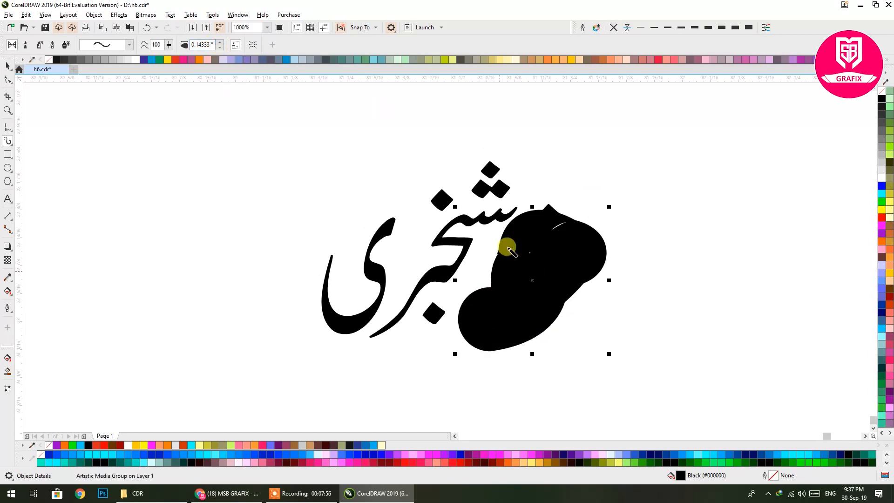
left_click(220, 47)
left_click(220, 47)
left_click(220, 47)
left_click(220, 47)
left_click(219, 47)
left_click(219, 47)
left_click(219, 48)
left_click(219, 48)
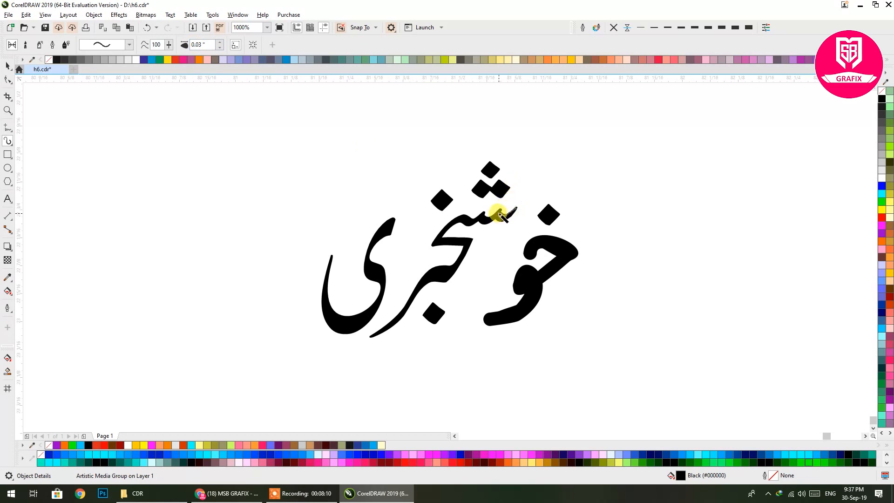
- Trace the شخبر letters, all the dots and the final ی over the original خوشخبری text, and leave the strokes deselected
mouse_move(486, 219)
left_mouse_down()
mouse_move(436, 226)
mouse_move(431, 239)
mouse_move(465, 243)
mouse_move(453, 269)
mouse_move(431, 276)
mouse_move(364, 338)
left_mouse_up()
left_click(444, 202)
mouse_move(475, 186)
left_mouse_down()
mouse_move(504, 185)
mouse_move(509, 194)
mouse_move(492, 174)
left_mouse_up()
left_click_drag(438, 307, 442, 317)
left_click_drag(549, 209, 554, 216)
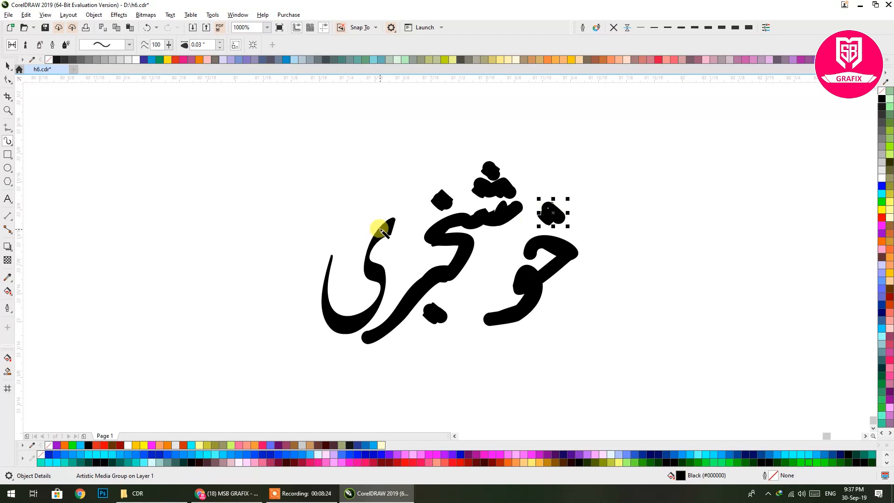
mouse_move(395, 225)
left_mouse_down()
mouse_move(370, 261)
mouse_move(383, 273)
mouse_move(382, 298)
mouse_move(363, 319)
mouse_move(346, 324)
mouse_move(326, 312)
mouse_move(329, 243)
left_mouse_up()
left_click(8, 67)
left_click(361, 184)
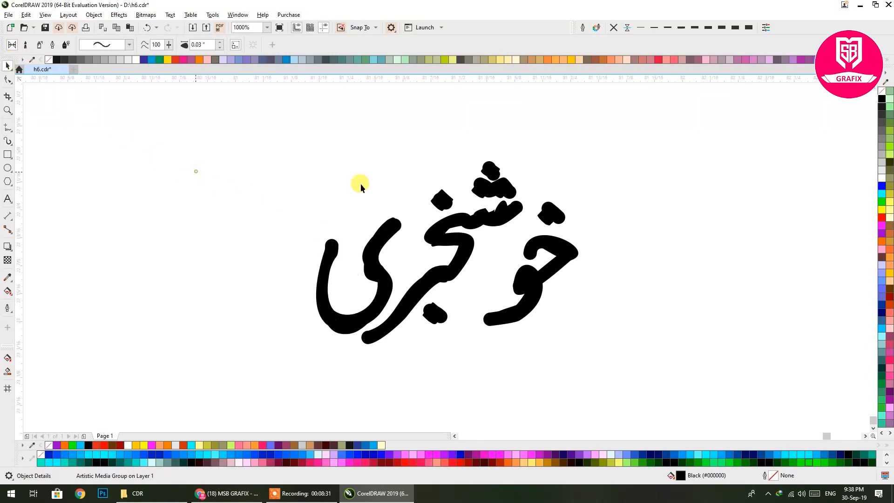
- Move the original Alvi Nastaleeq text out from under the traced strokes to the empty area beside them, and select all the strokes
left_click(434, 247)
key("ctrl+v")
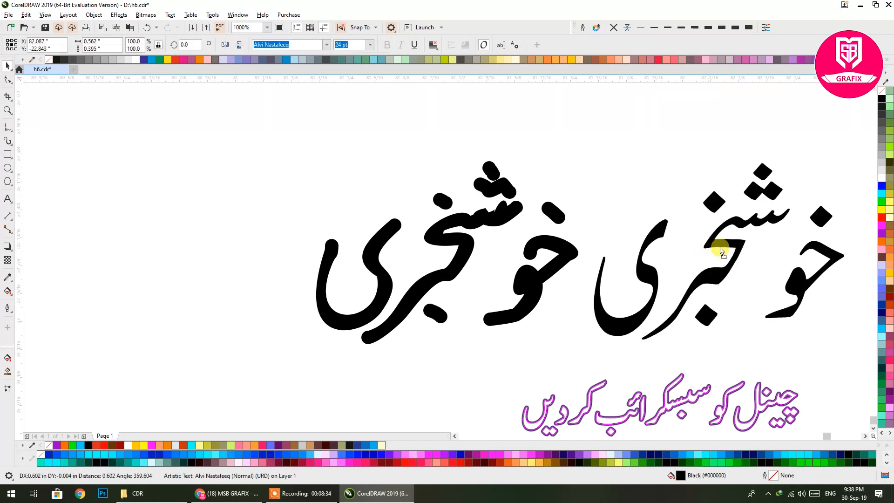
left_click(614, 123)
key("Tab")
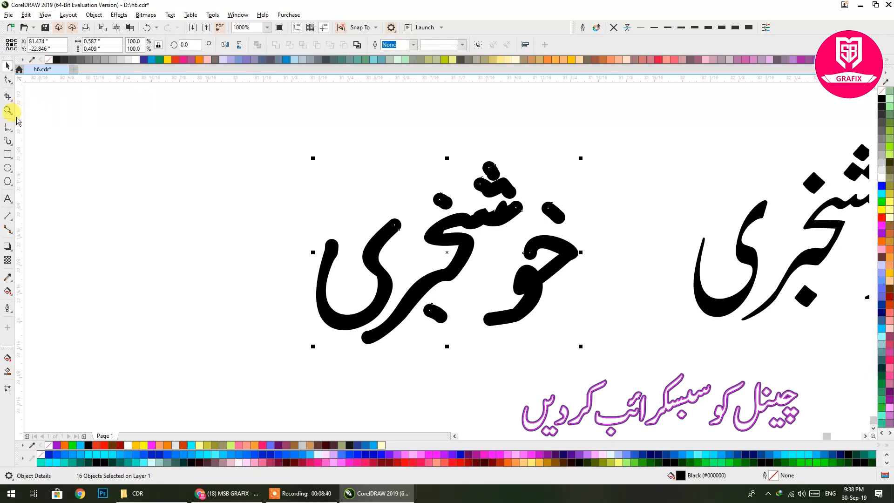
- Try pinched, flat-ended and tapered preset strokes on the traced lettering, and return to the even-width rounded preset
left_click(7, 141)
left_click(130, 44)
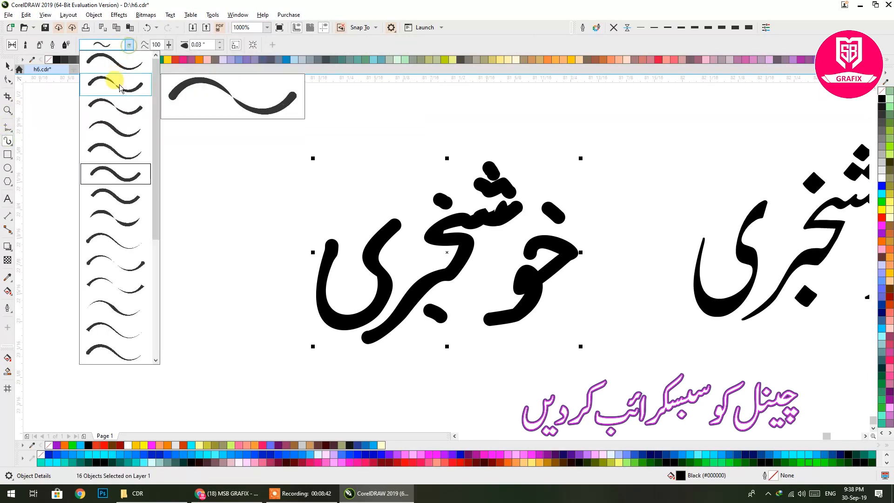
left_click(120, 104)
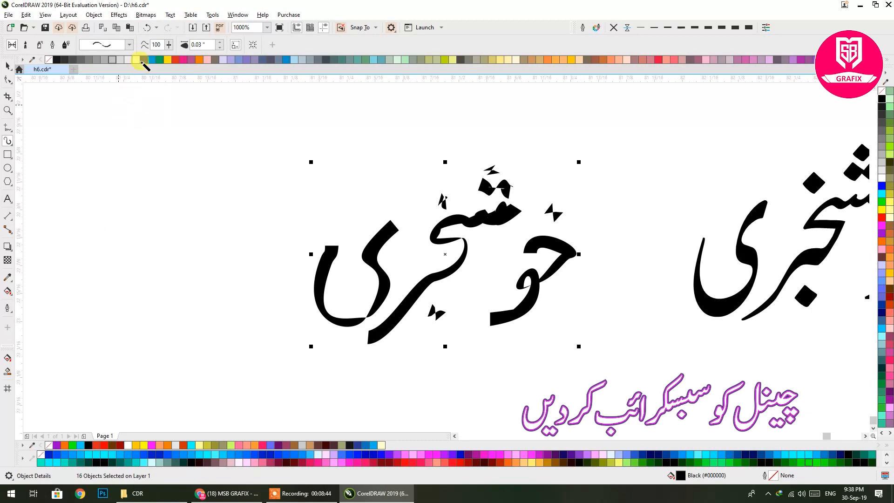
left_click(130, 44)
left_click(100, 193)
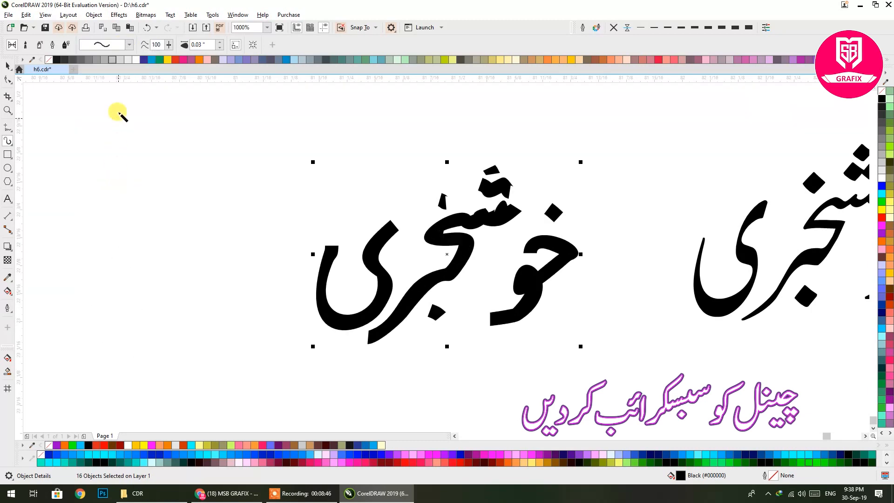
left_click(129, 45)
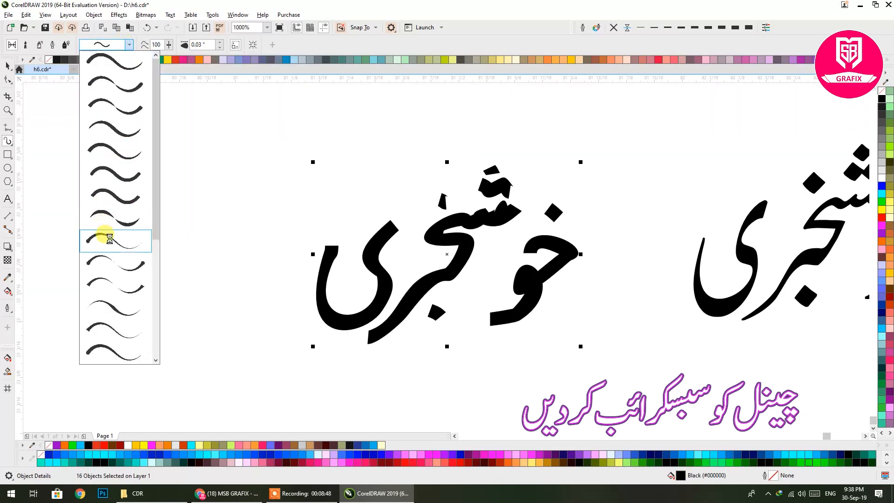
left_click(100, 236)
left_click(129, 45)
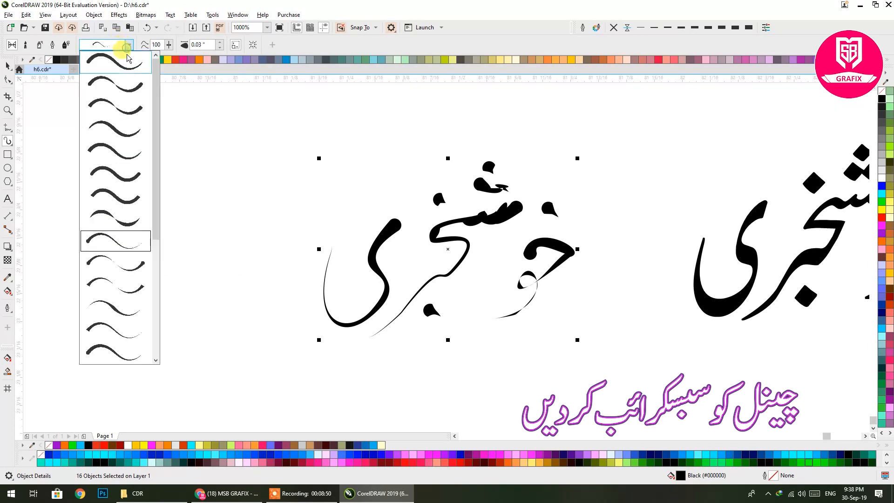
left_click(122, 65)
left_click(128, 45)
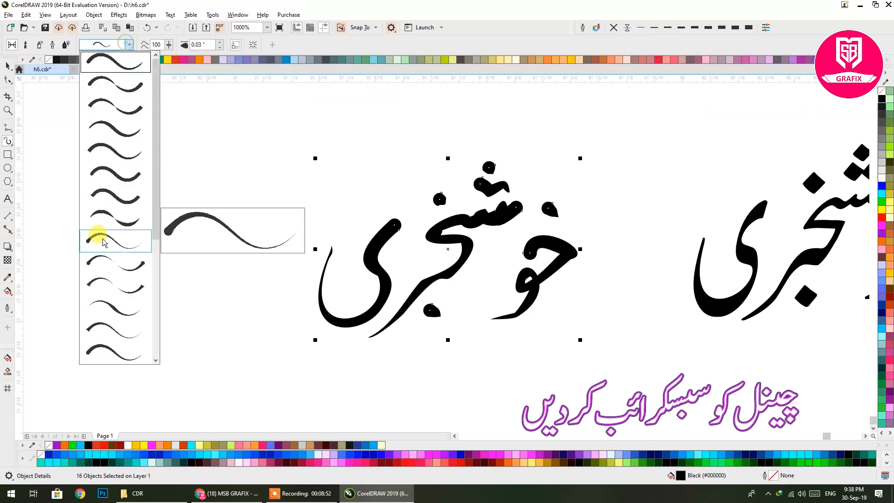
left_click(118, 172)
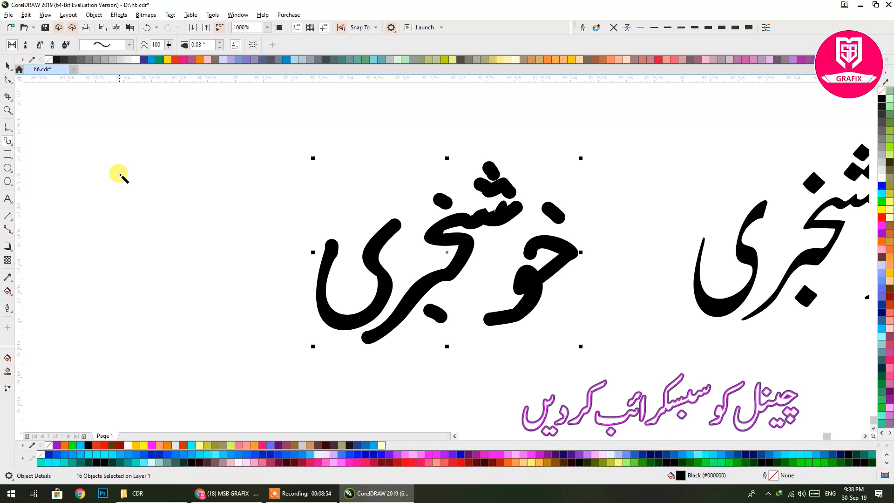
- Try the thin-ended, pinched and flat-ended presets from further down the list on the traced lettering, and restore the rounded preset
left_click(130, 45)
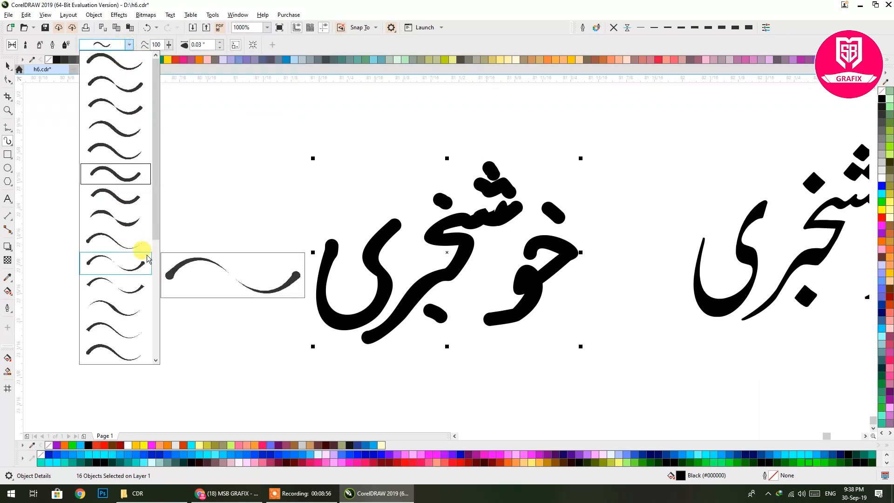
left_click(118, 302)
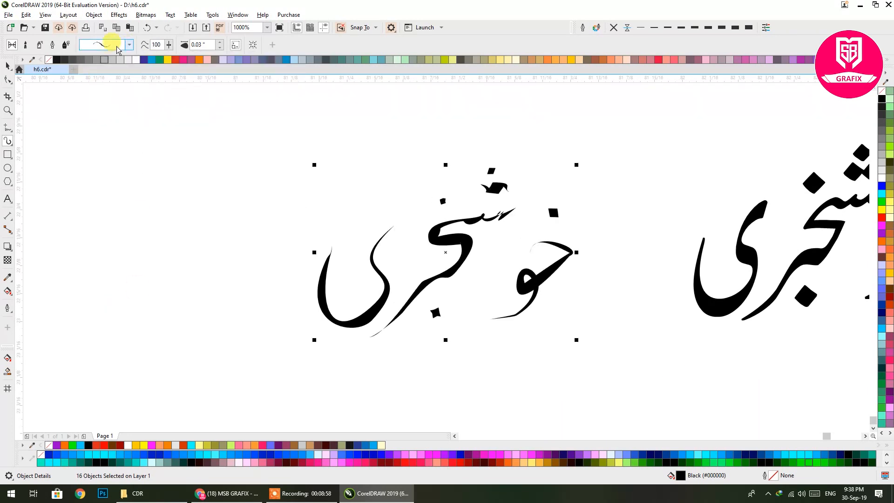
left_click(118, 46)
left_click(154, 275)
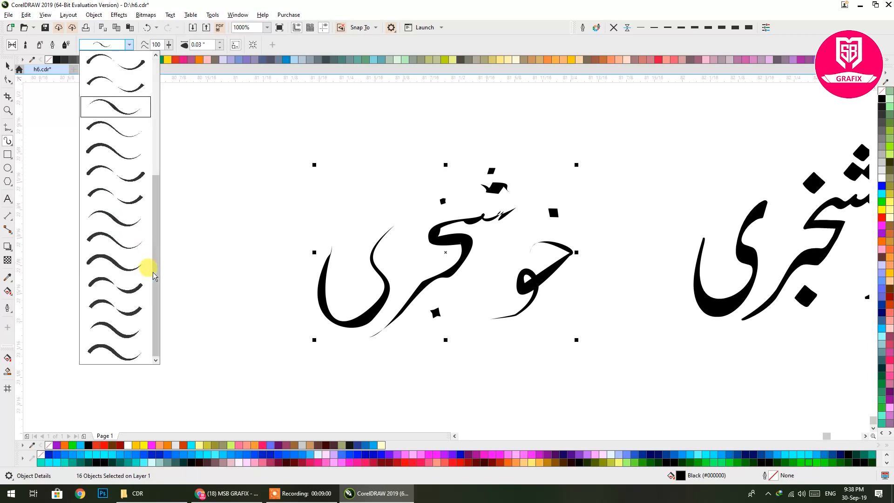
left_click(124, 309)
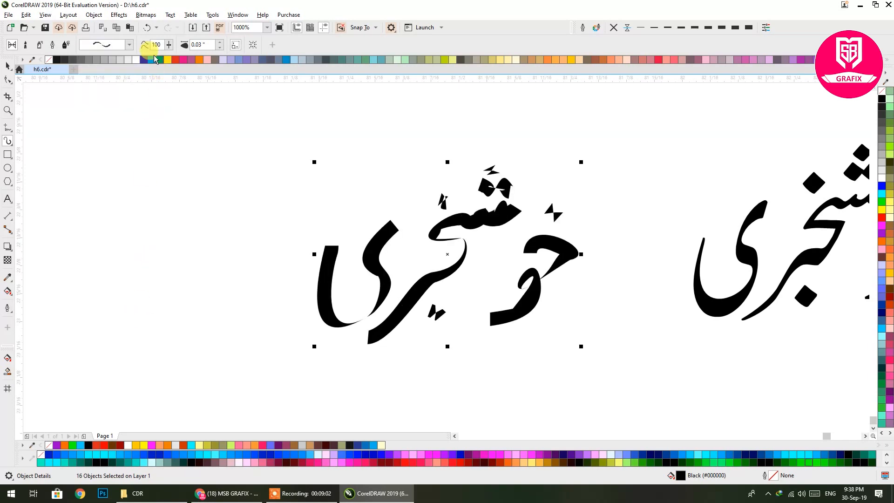
left_click(129, 45)
left_click(130, 328)
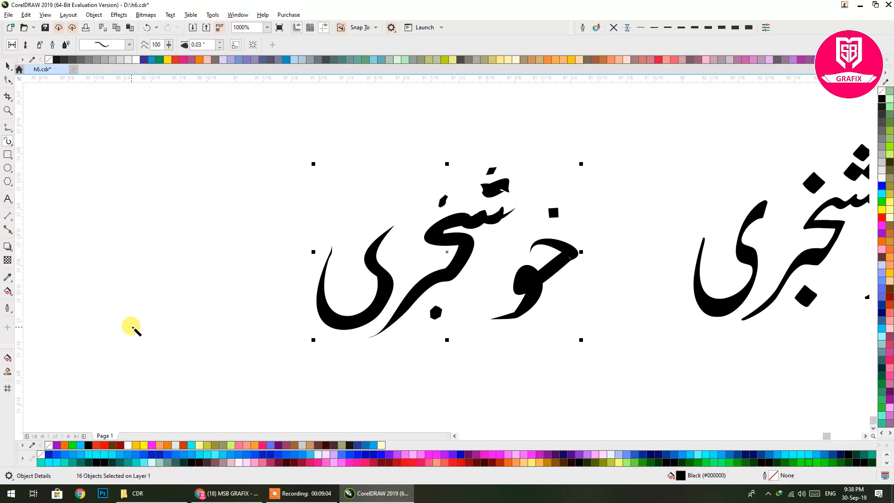
left_click(128, 45)
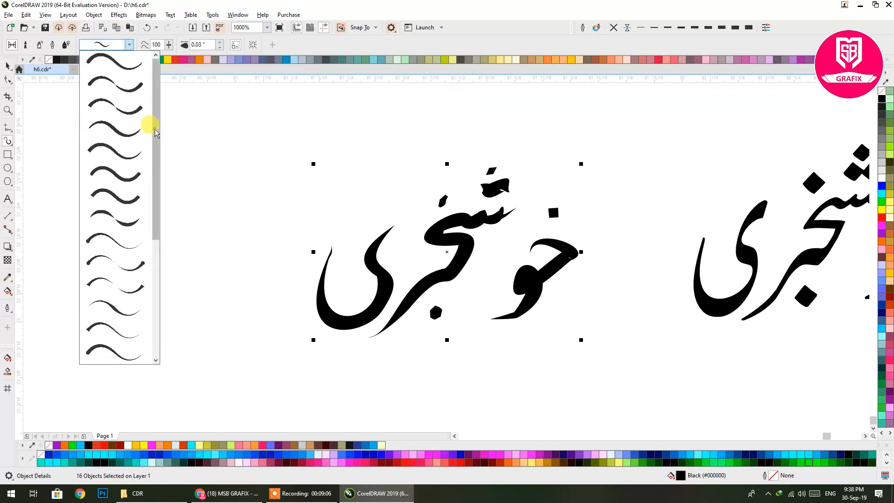
left_click(122, 196)
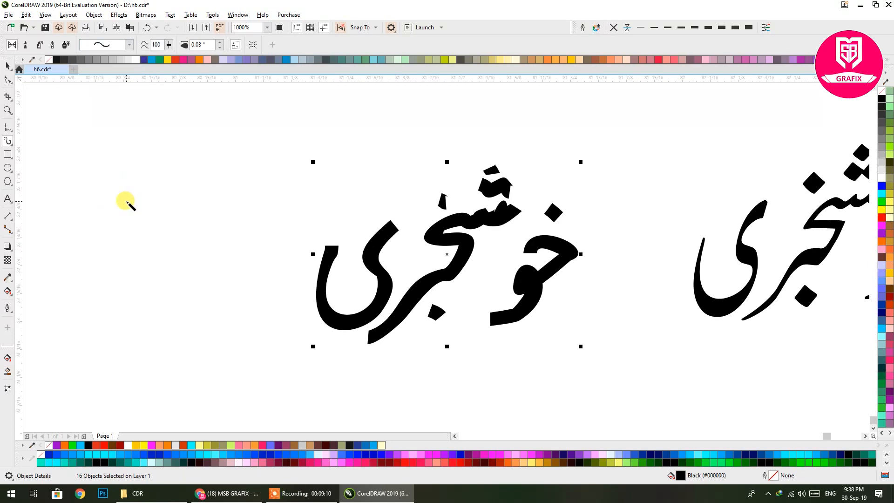
left_click(125, 46)
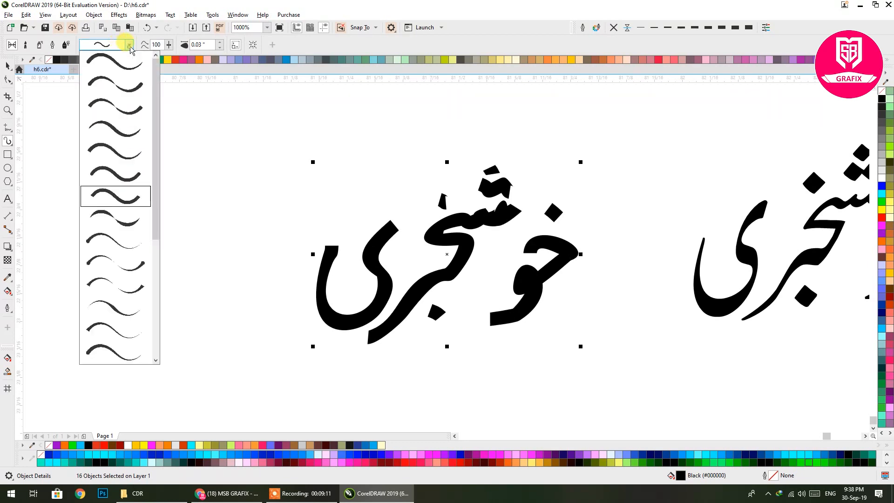
left_click(121, 180)
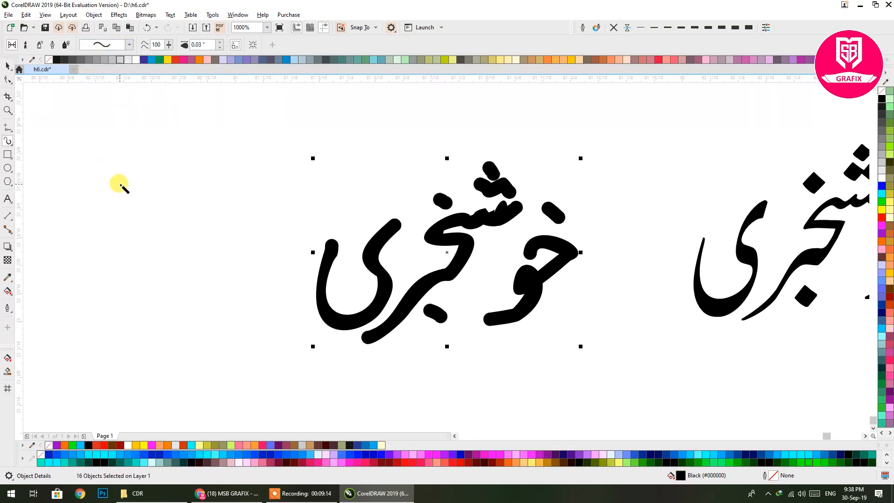
left_click(7, 67)
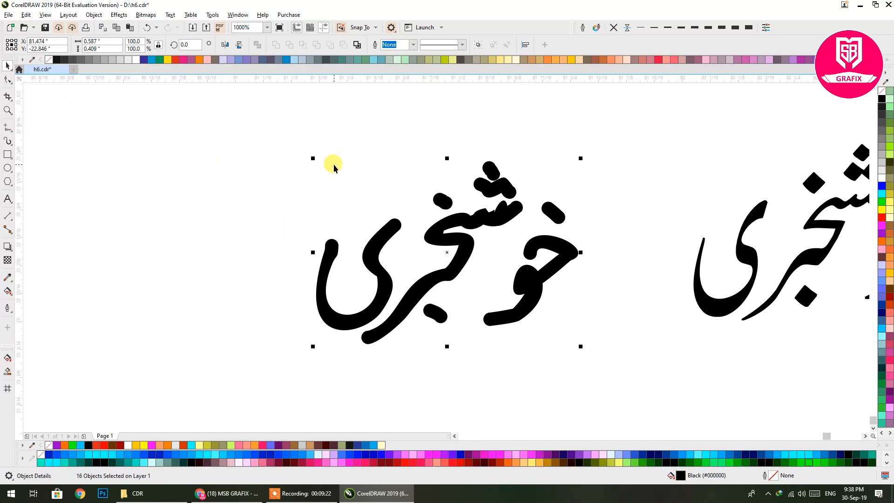
- Break the traced strokes apart, give them a red outline, and move the control curves of خو, شخبر and ی out beside the lettering
key("ctrl+k")
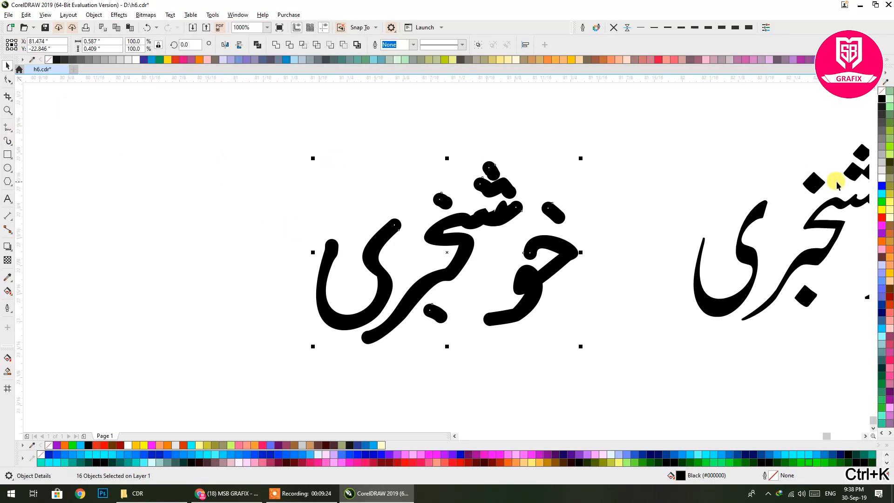
right_click(883, 218)
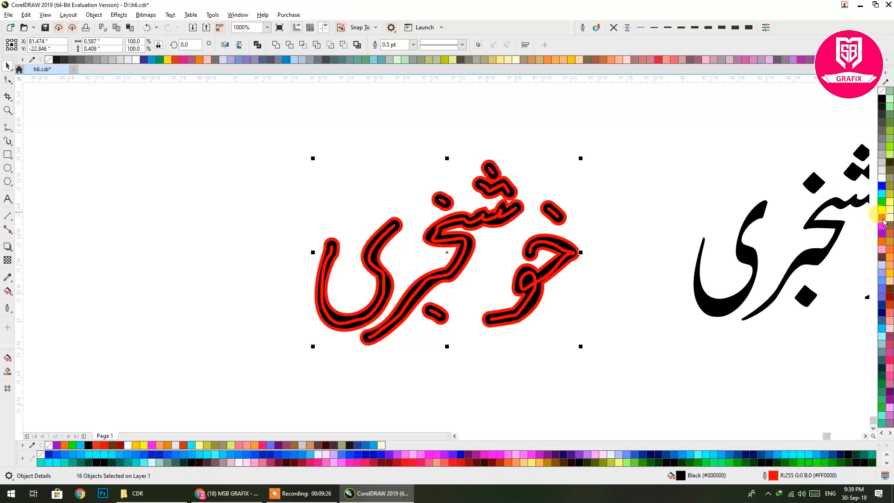
left_click(568, 255)
left_click(572, 254)
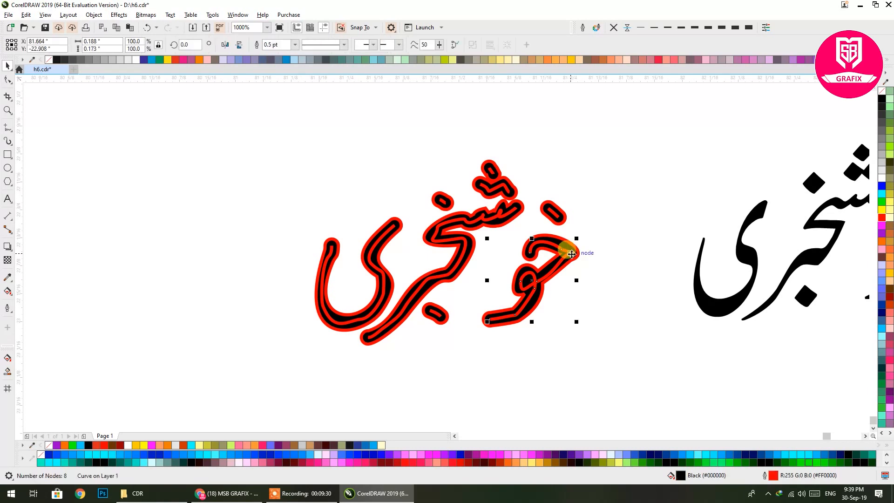
left_click_drag(571, 254, 287, 133)
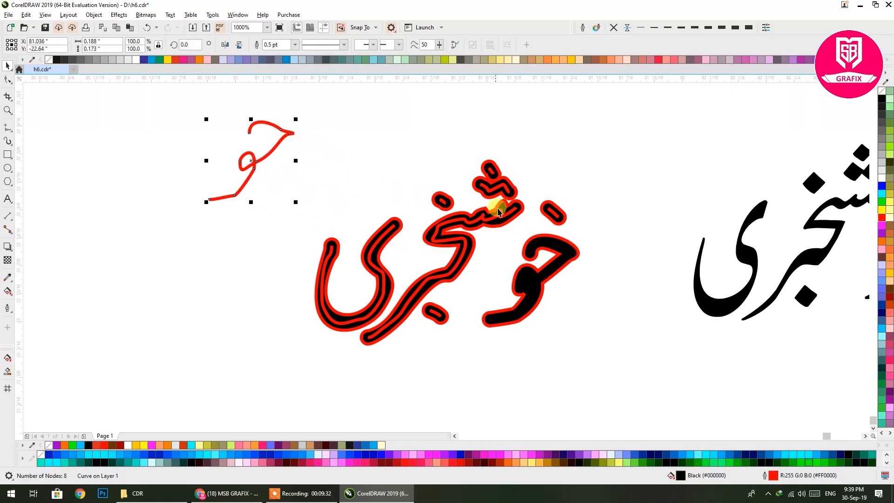
mouse_move(483, 223)
left_mouse_down()
mouse_move(272, 168)
mouse_move(206, 132)
left_mouse_up()
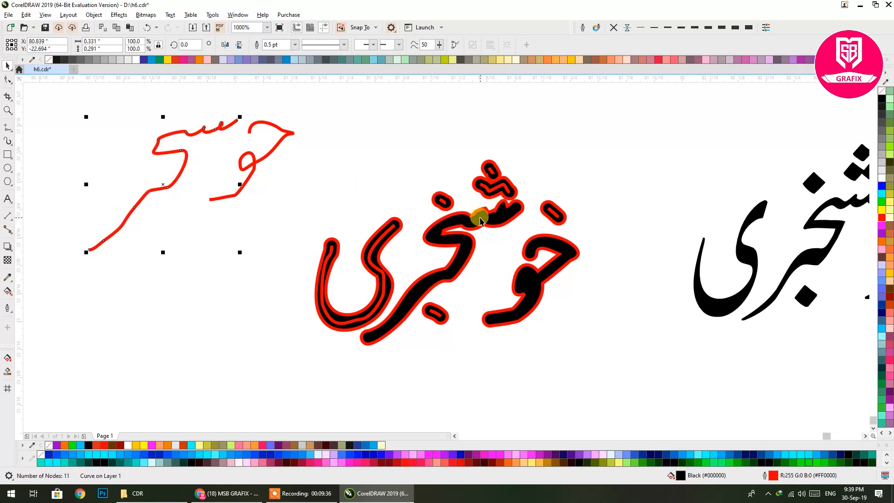
mouse_move(393, 229)
left_mouse_down()
mouse_move(99, 170)
mouse_move(100, 130)
mouse_move(123, 128)
left_mouse_up()
left_click_drag(211, 227, 414, 256)
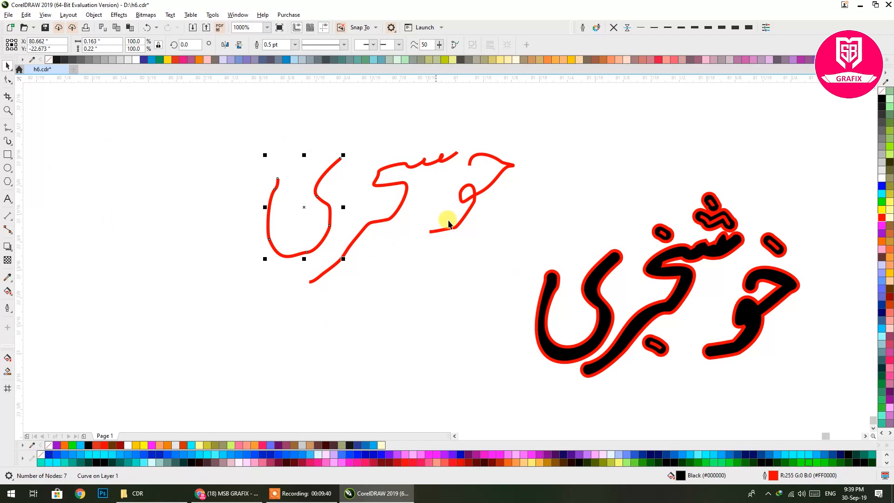
- Undo the control curve moves, the red outline and the break-apart of the traced strokes
key("ctrl+z")
key("ctrl+z")
key("ctrl+z")
key("ctrl+z")
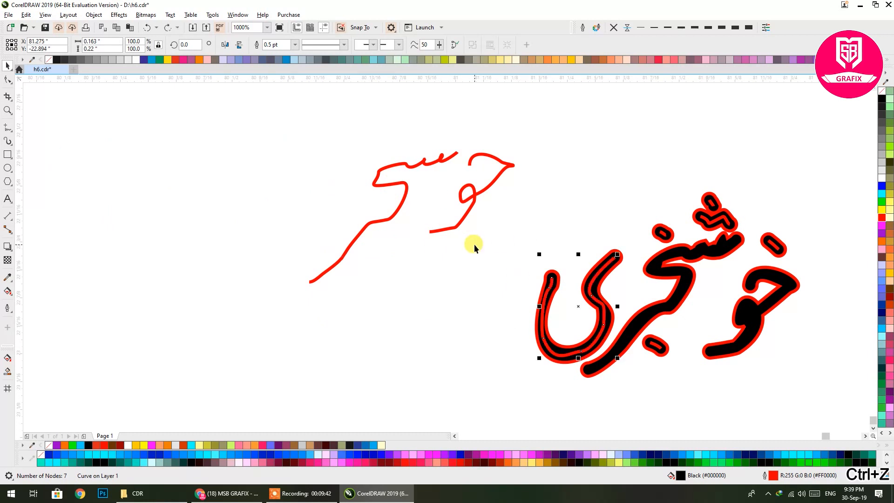
key("ctrl+z")
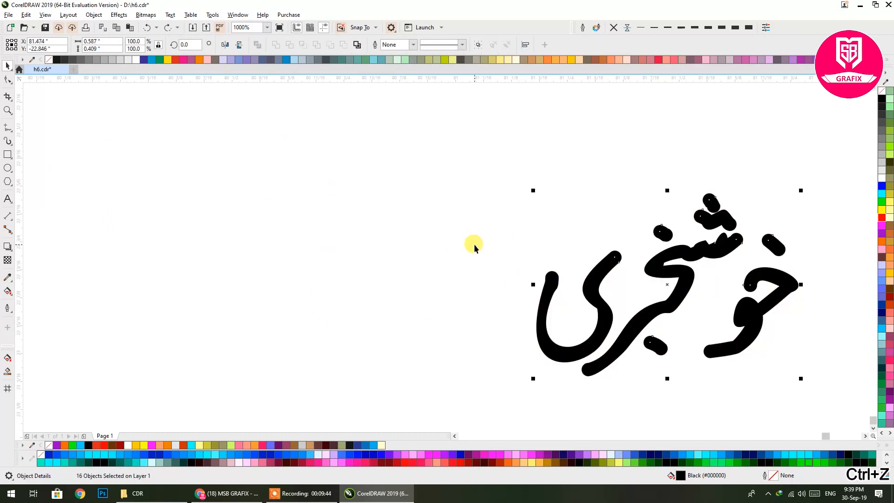
left_click_drag(445, 233, 242, 198)
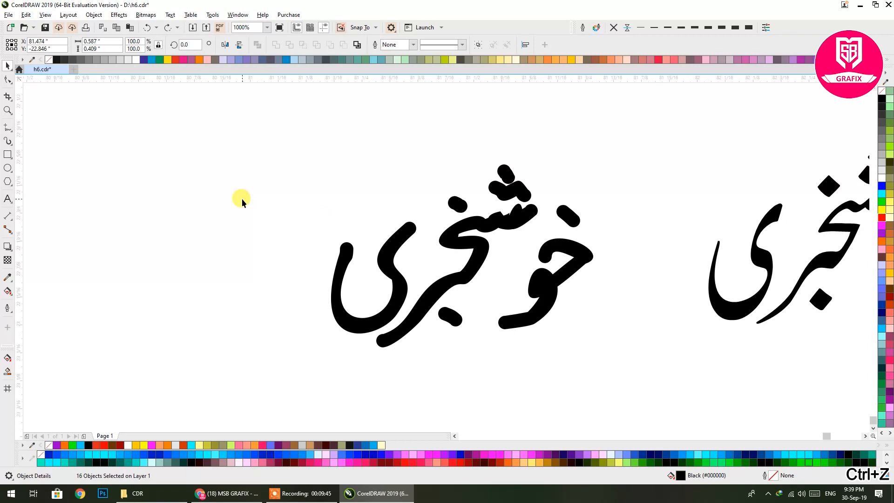
- Edit the nodes of the شخبر stroke's control curve to reshape the rounded bend of its خ
left_click(456, 247)
left_click(8, 80)
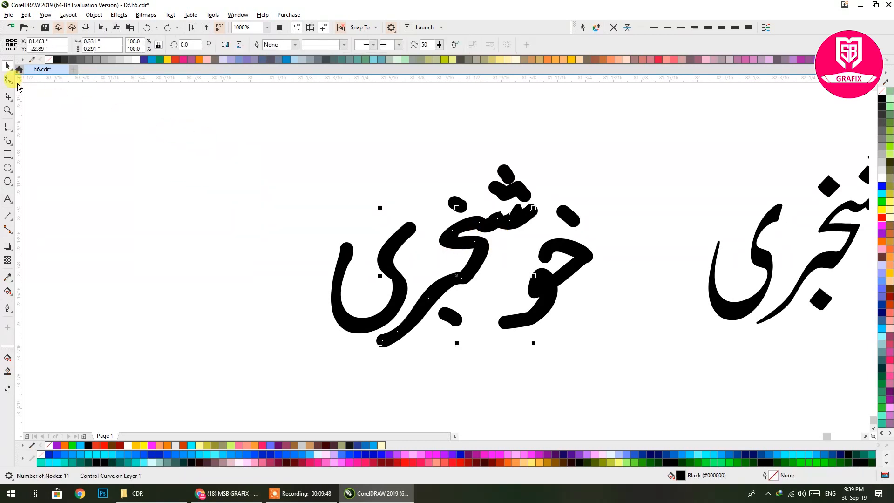
left_click(457, 223)
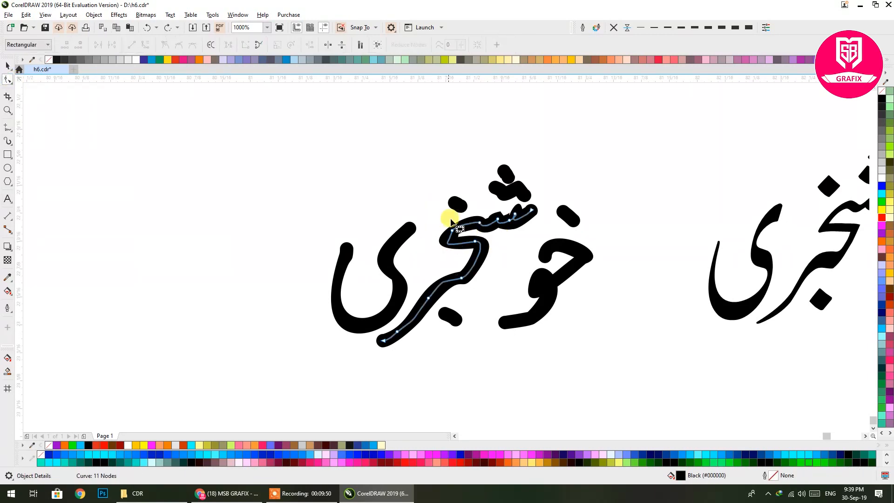
scroll(467, 227, "up", 2)
left_click_drag(390, 239, 440, 216)
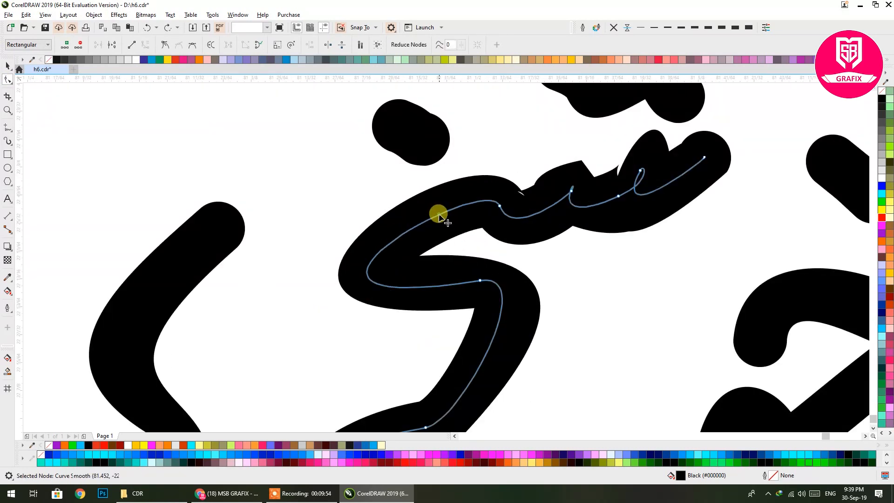
double_click(396, 239)
left_click_drag(353, 270, 364, 279)
left_click_drag(396, 239, 403, 230)
- Deepen the dips between the teeth of ش in the شخبر stroke, adding nodes in the first and last dips
mouse_move(641, 171)
left_mouse_down()
mouse_move(648, 179)
mouse_move(619, 198)
mouse_move(612, 219)
left_mouse_up()
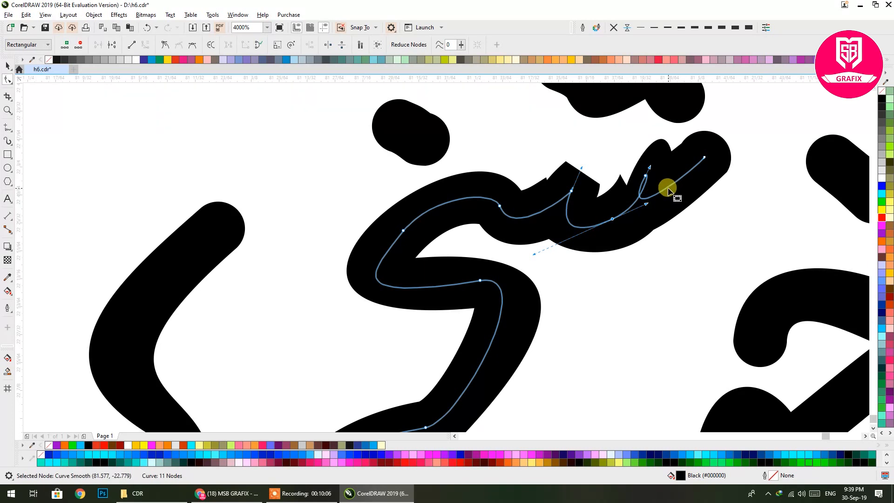
double_click(668, 191)
left_click_drag(666, 191, 673, 209)
left_click_drag(576, 222, 530, 236)
double_click(532, 217)
left_click_drag(529, 239, 530, 239)
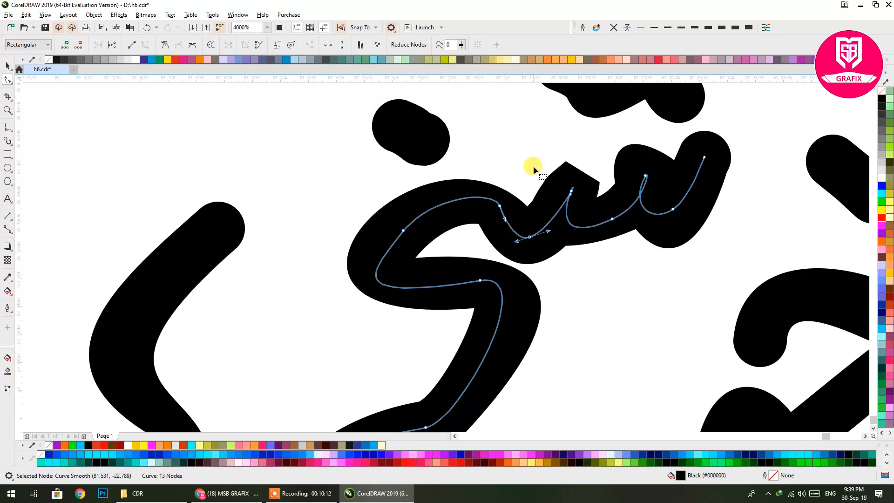
- Straighten the ر tail of the شخبر stroke by moving its middle node and removing the extra node near the end
scroll(540, 201, "down", 1)
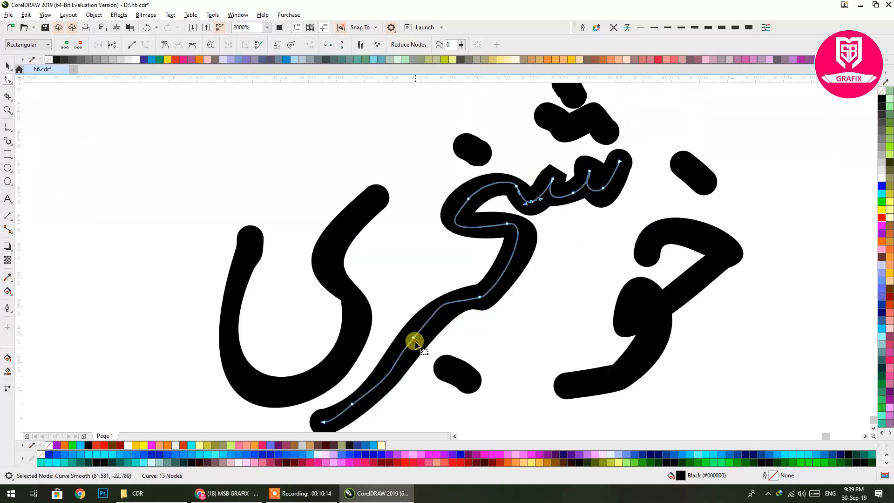
left_click_drag(414, 338, 385, 379)
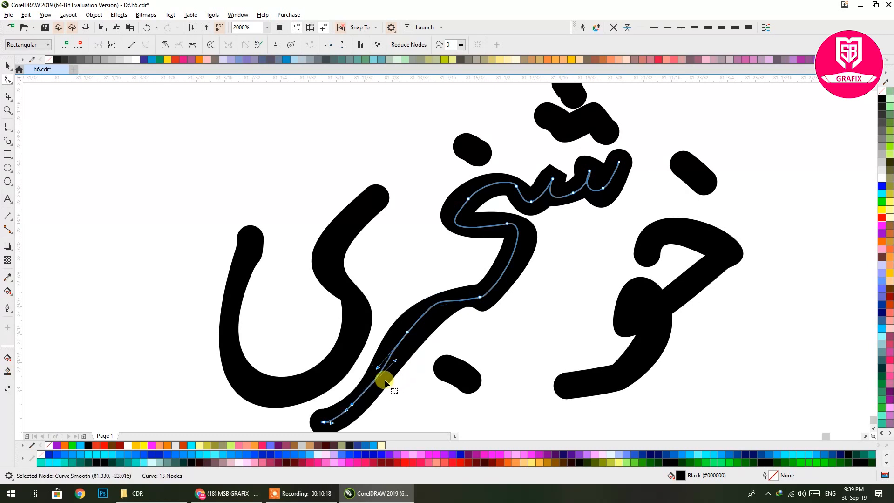
double_click(353, 407)
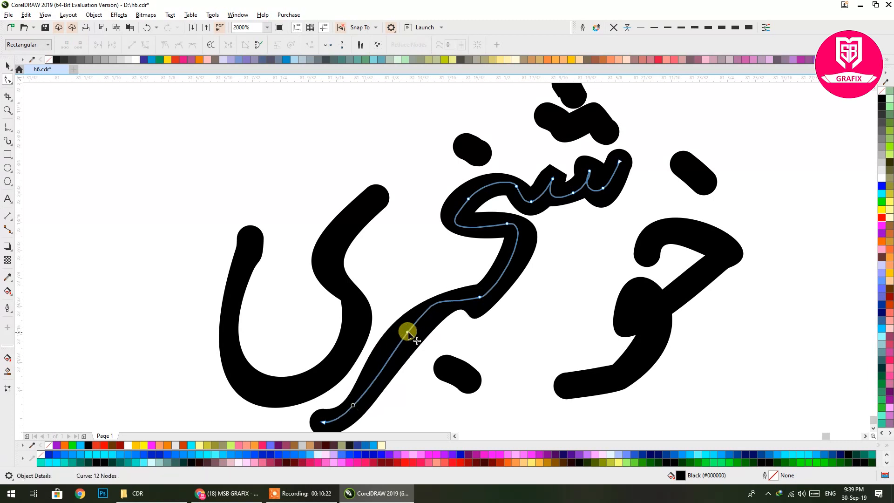
left_click(480, 298)
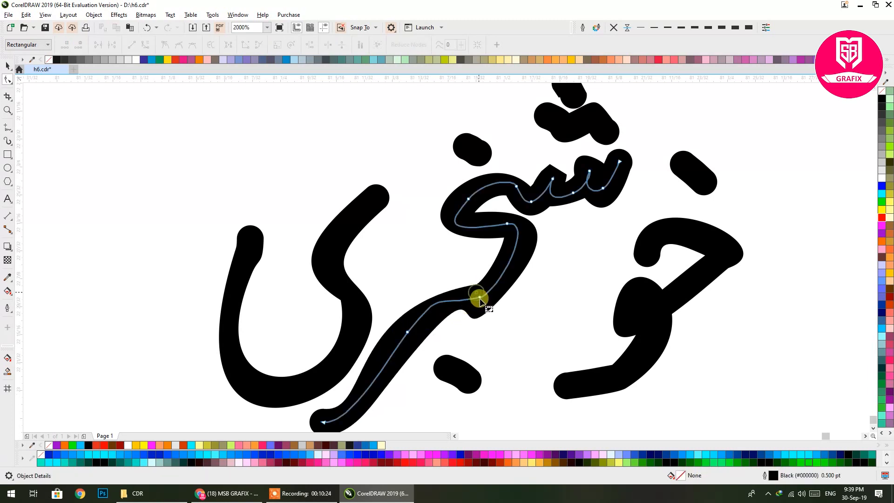
left_click(480, 297)
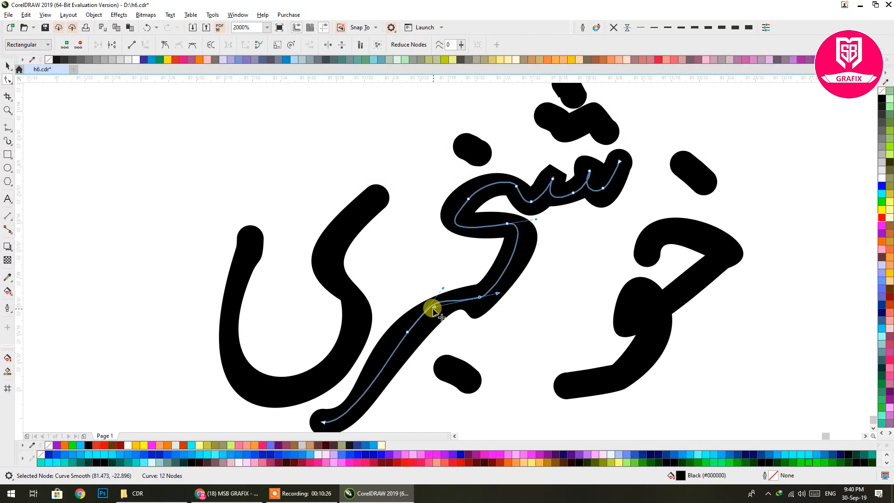
left_click(436, 295)
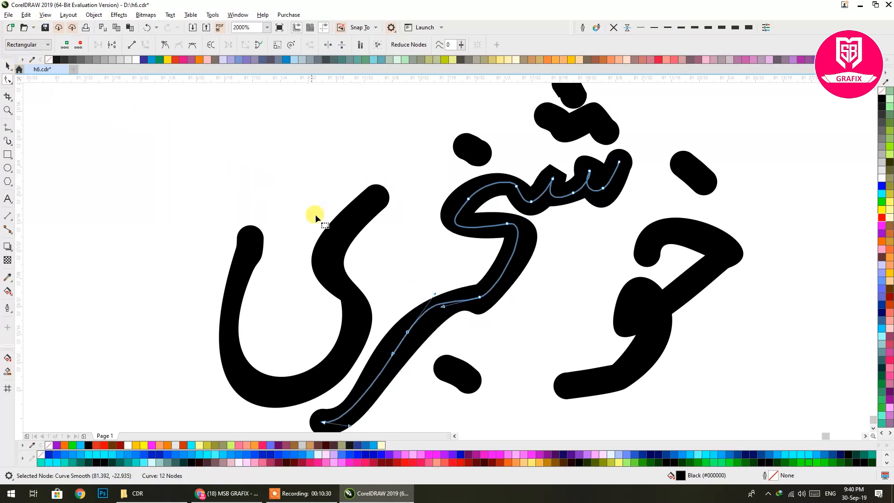
- Move the corner node between ب and ر outward and shift the tail's middle node to smooth the curve
left_click_drag(408, 332, 394, 330)
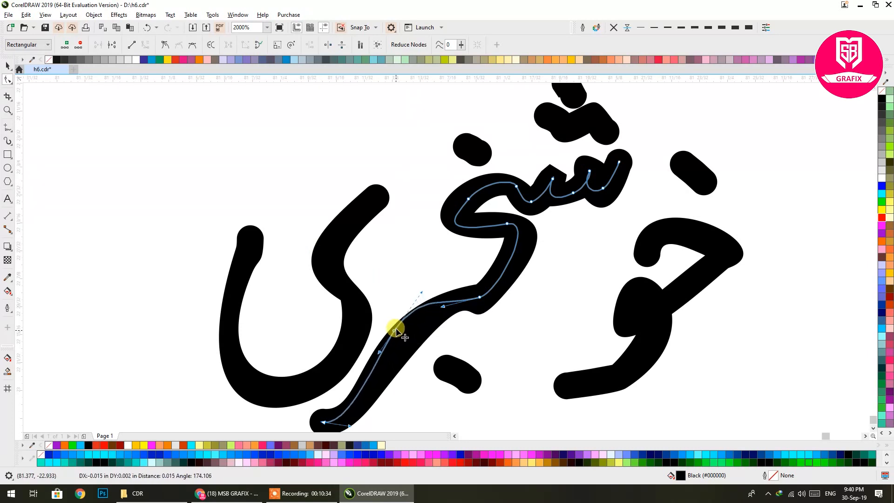
left_click(479, 298)
left_click_drag(481, 300, 500, 287)
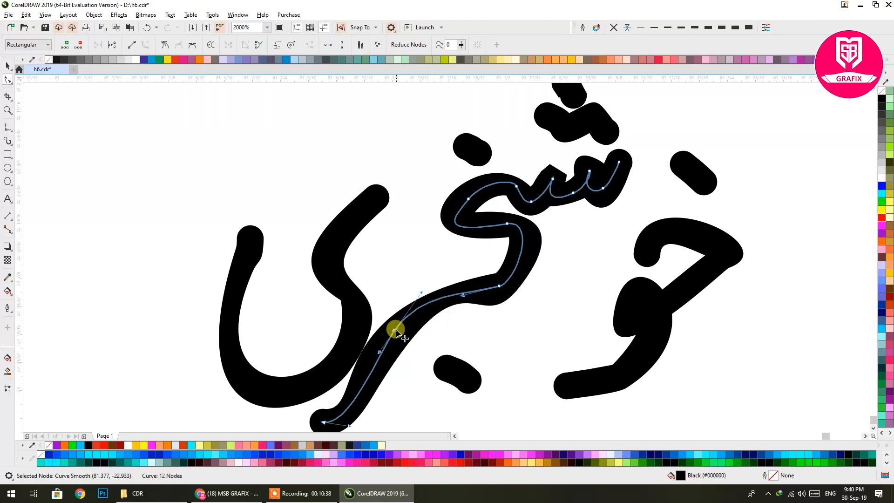
left_click_drag(395, 330, 405, 324)
left_click_drag(443, 284, 400, 309)
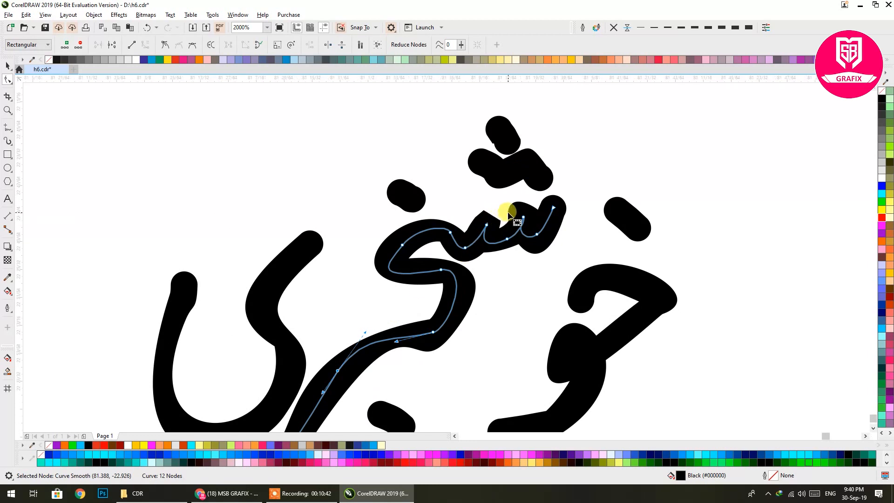
- Adjust the tooth of ش nearest the خ on the control curve, and leave node editing
scroll(509, 213, "up", 2)
left_click_drag(469, 236, 470, 235)
scroll(484, 220, "down", 2)
left_click(508, 230)
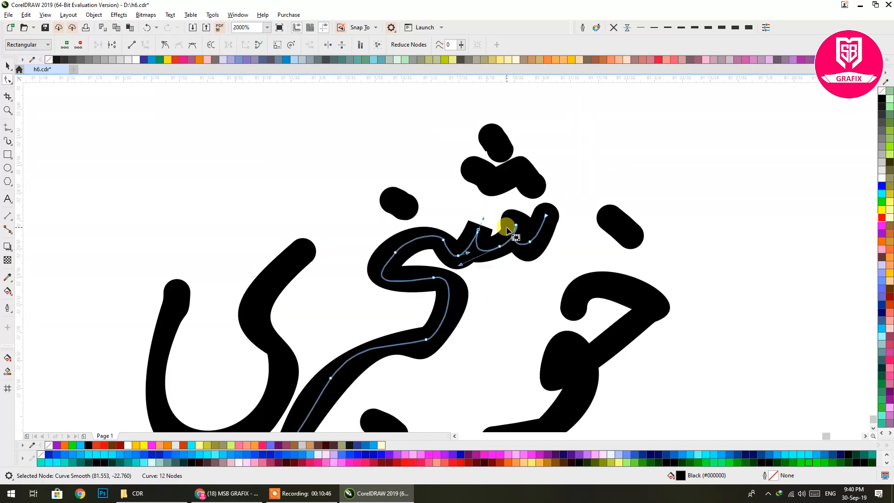
left_click_drag(500, 268, 557, 190)
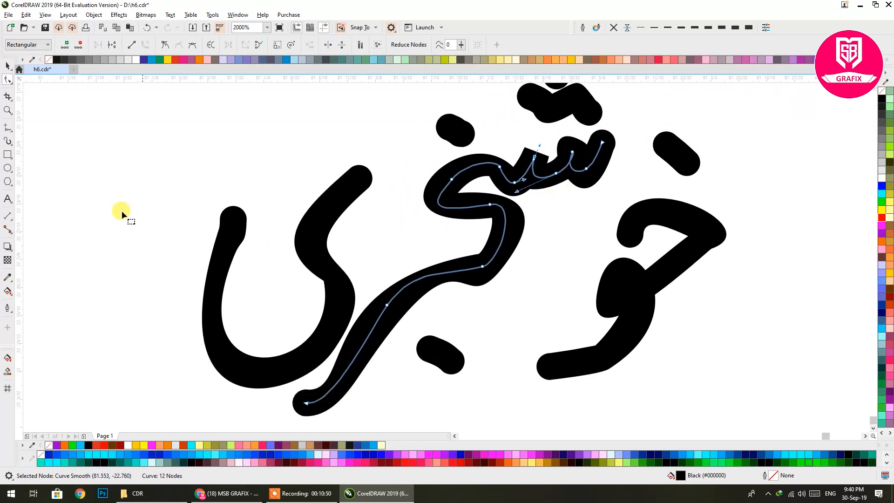
left_click(7, 66)
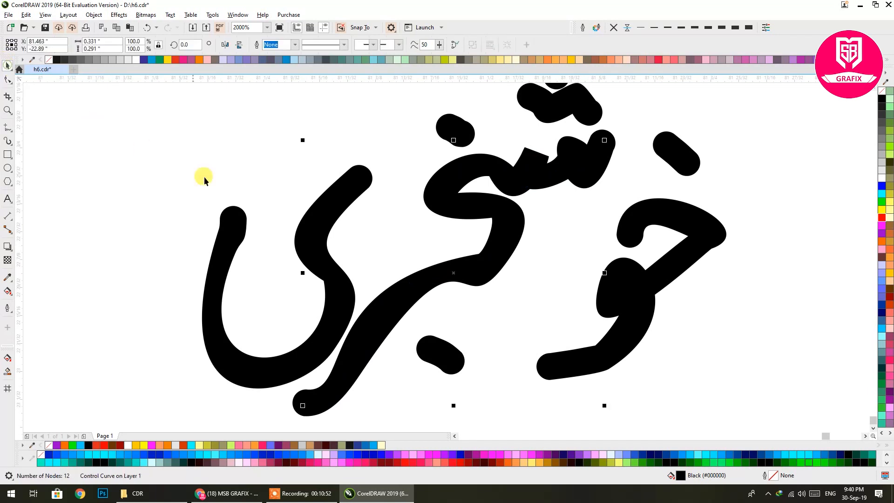
- Lower the first dip of ش, reshape its tooth peaks, move the stroke's starting end outward, and leave node editing
left_click(336, 301)
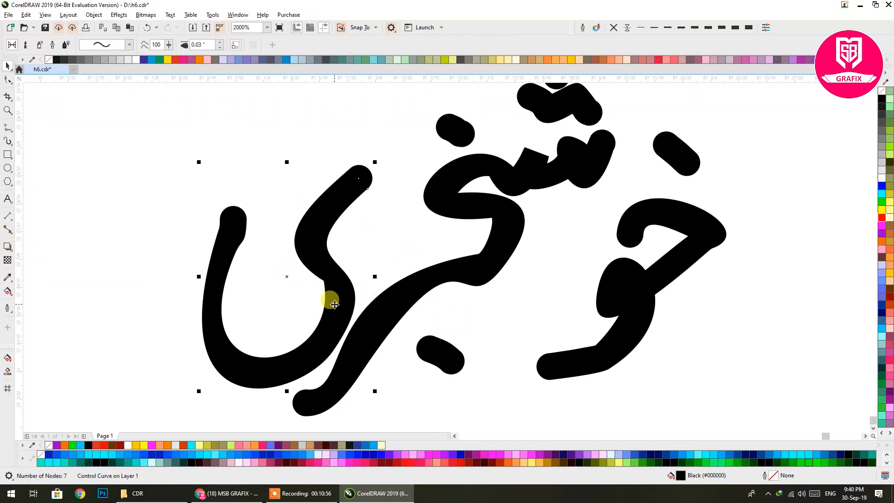
left_click(535, 172)
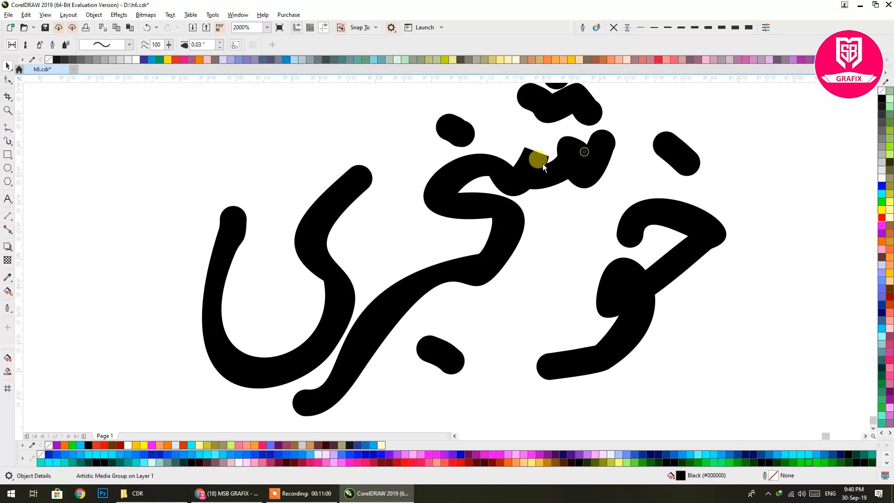
left_click(7, 80)
left_click(585, 168)
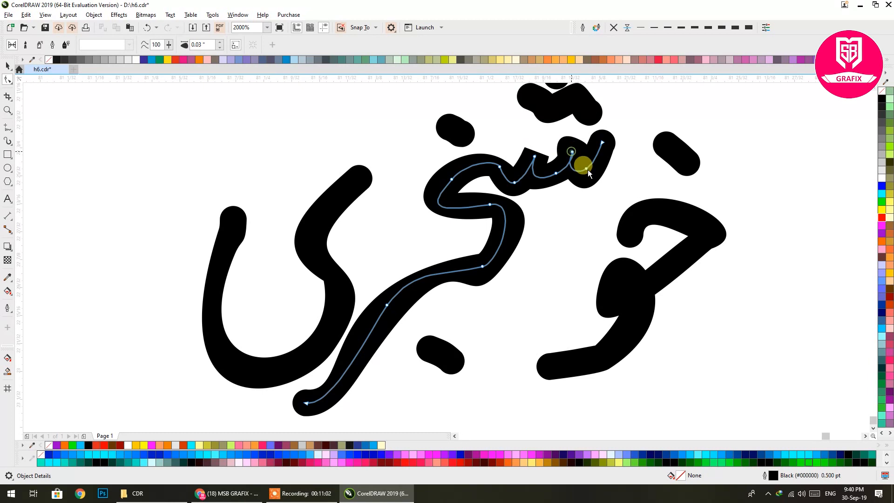
left_click(587, 167)
mouse_move(587, 167)
left_mouse_down()
mouse_move(591, 176)
mouse_move(557, 174)
left_mouse_up()
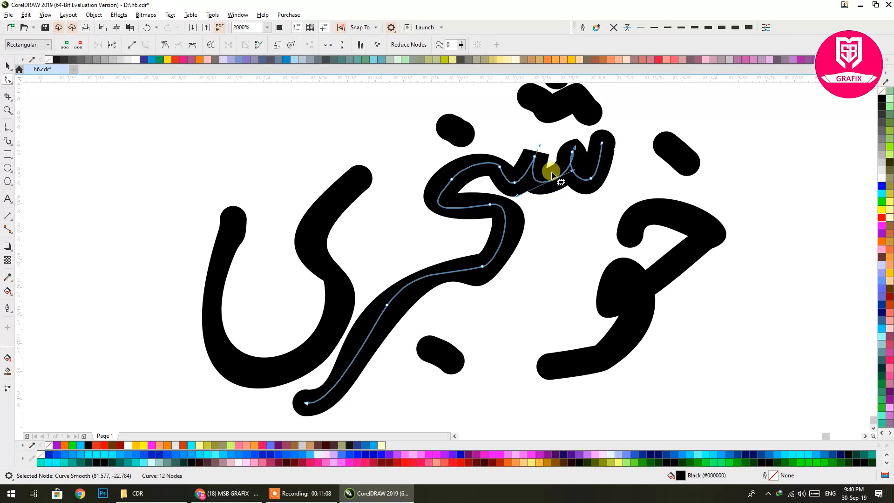
mouse_move(539, 150)
left_mouse_down()
mouse_move(530, 143)
mouse_move(571, 182)
mouse_move(559, 164)
left_mouse_up()
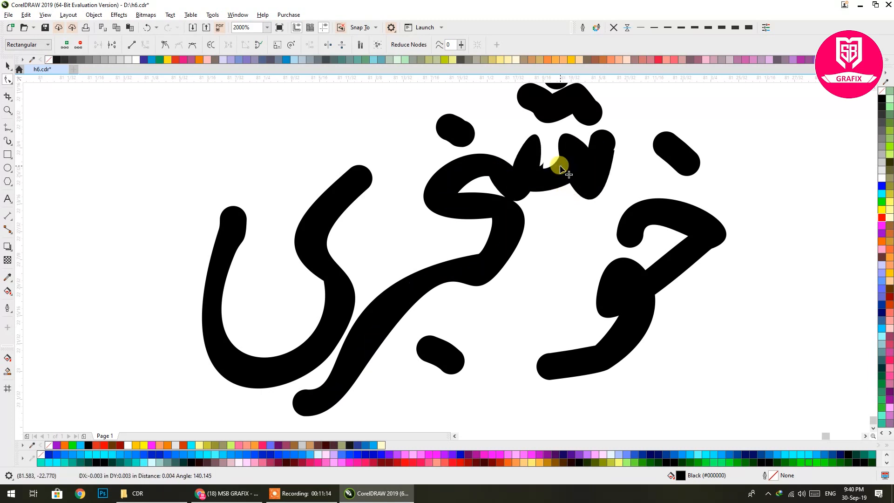
left_click_drag(602, 143, 610, 145)
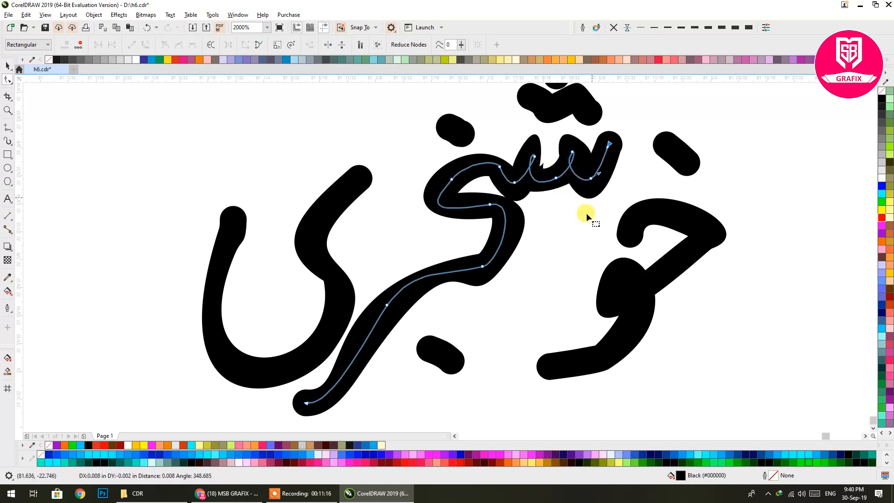
left_click(7, 67)
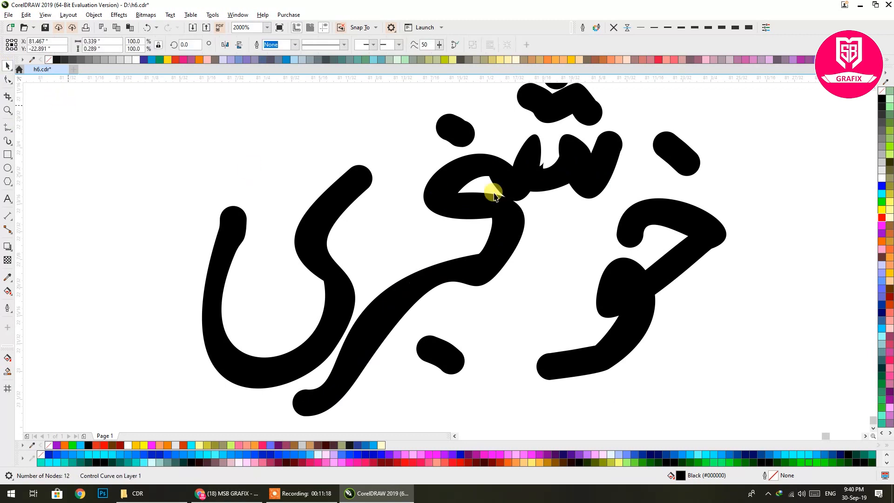
scroll(508, 180, "down", 2)
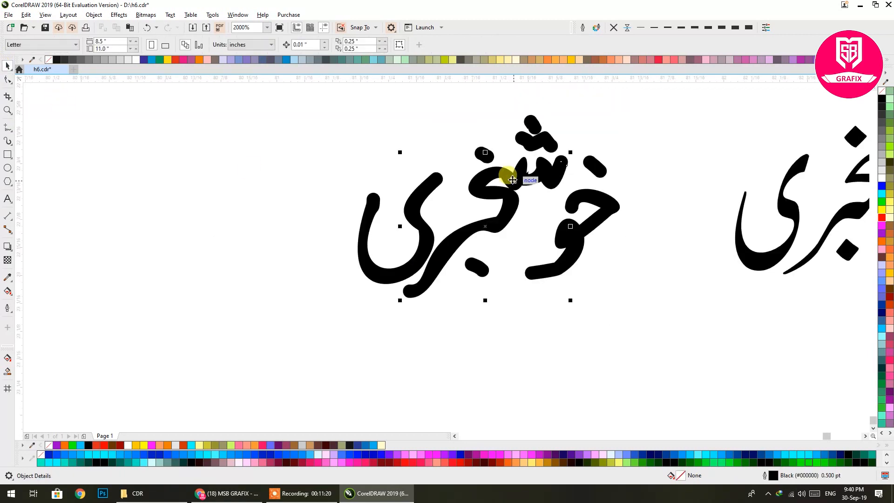
left_click(513, 180)
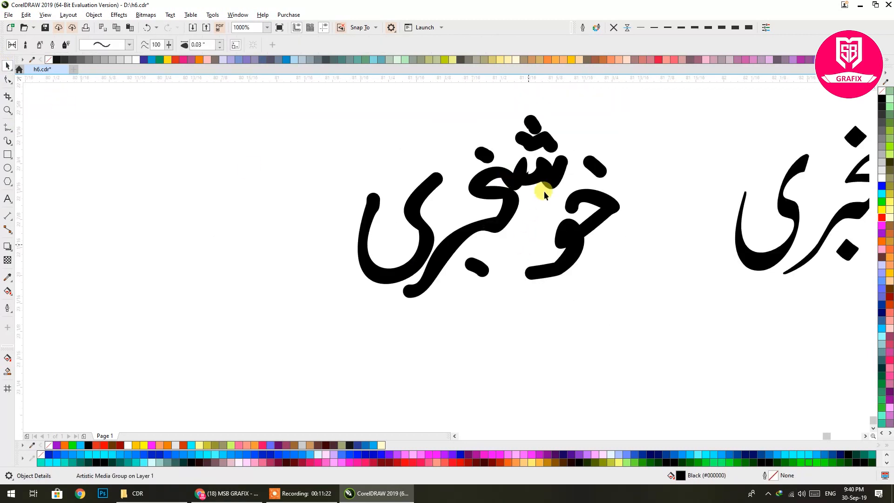
- Break the Artistic Media group of the شخبر stroke apart into a separate letter outline and control curve
left_click(553, 178)
scroll(552, 178, "down", 1)
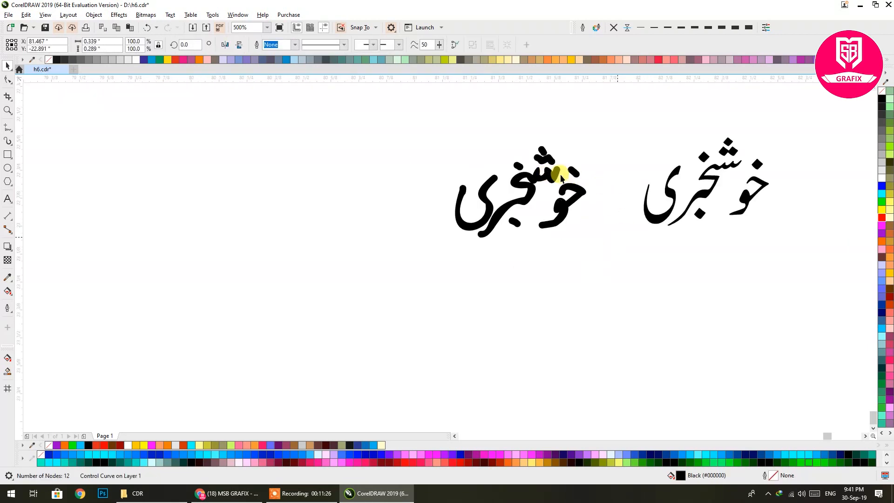
scroll(560, 175, "up", 1)
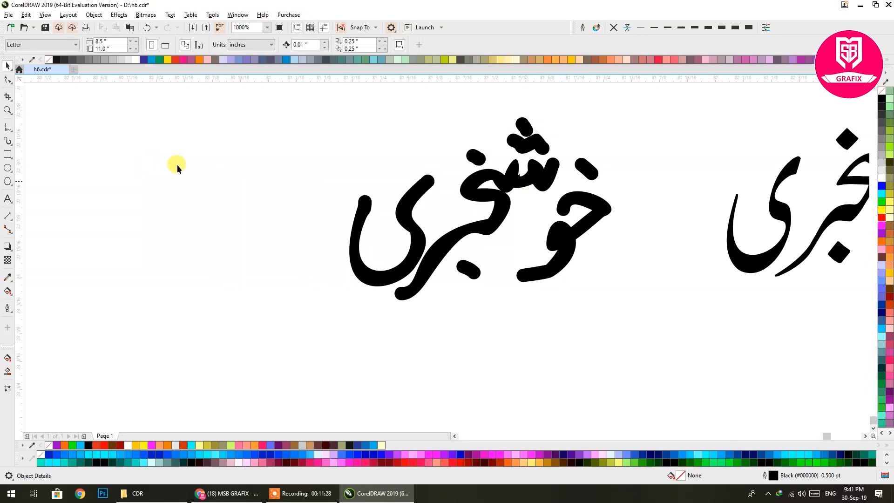
left_click(433, 205)
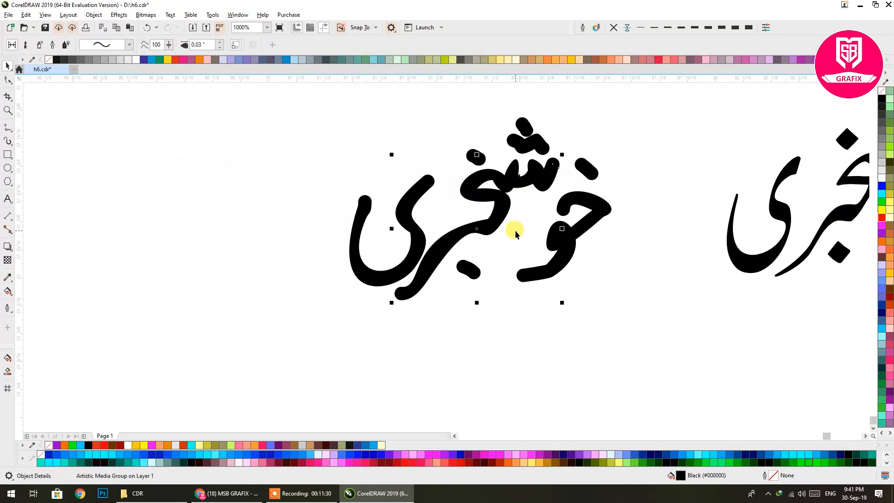
key("ctrl+k")
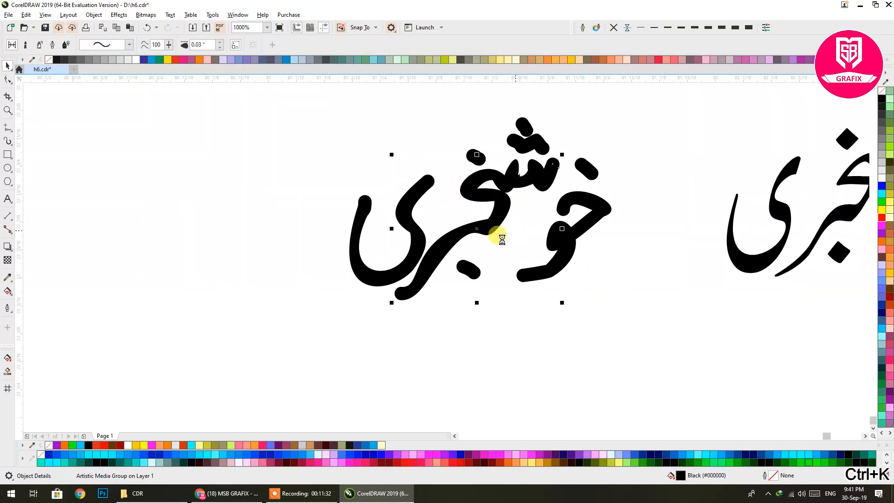
left_click(471, 189)
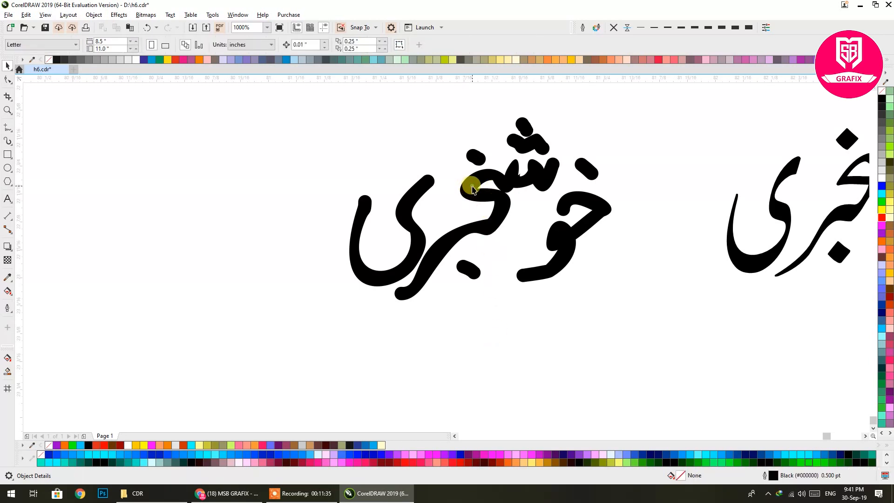
- Move the separated شخبر control curve away from the lettering, give it a yellow outline, and delete it
left_click(539, 177)
left_click_drag(539, 177, 678, 287)
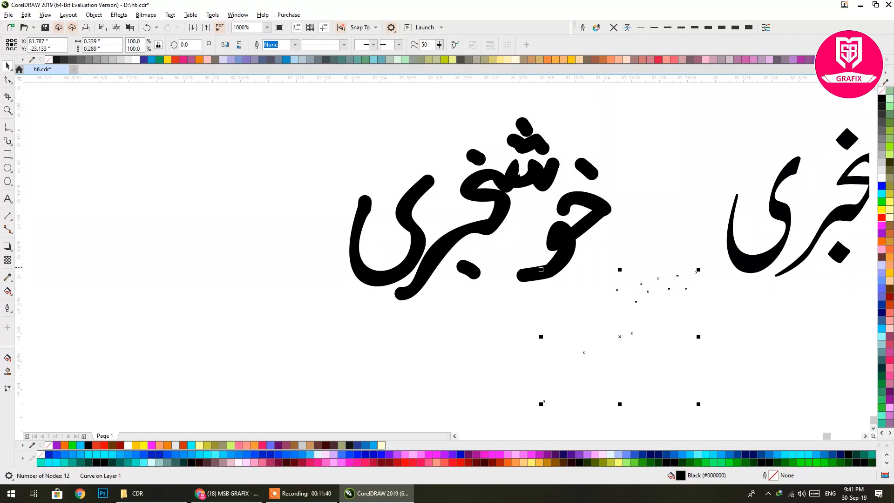
right_click(889, 272)
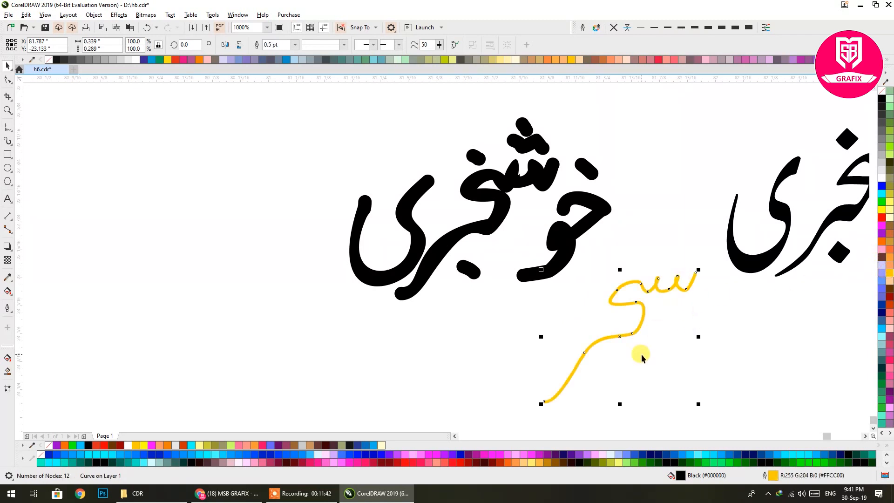
key("Delete")
- Select the whole خوشخبری lettering, break the remaining Artistic Media groups apart, and apply a bright green outline
left_click(558, 237)
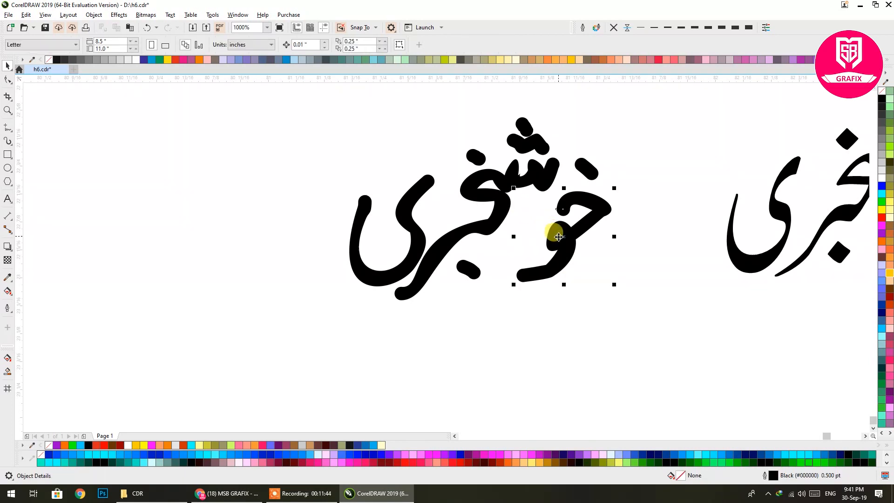
left_click(633, 97)
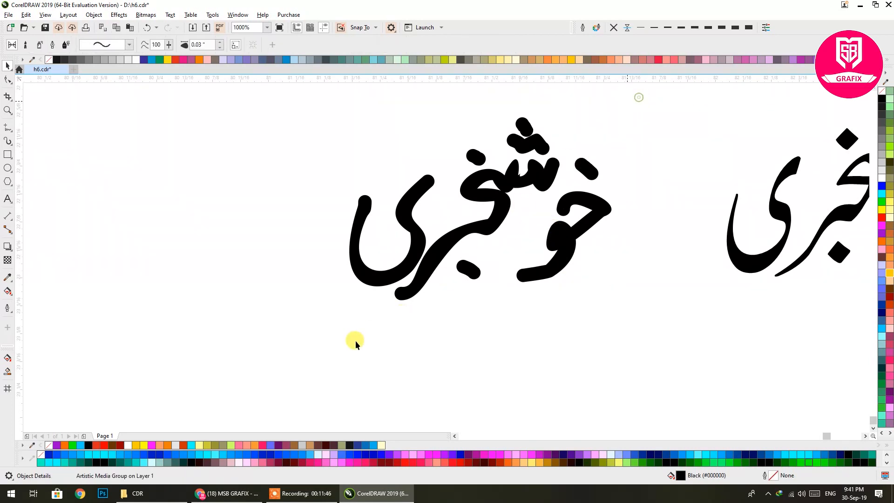
left_click_drag(355, 344, 307, 367)
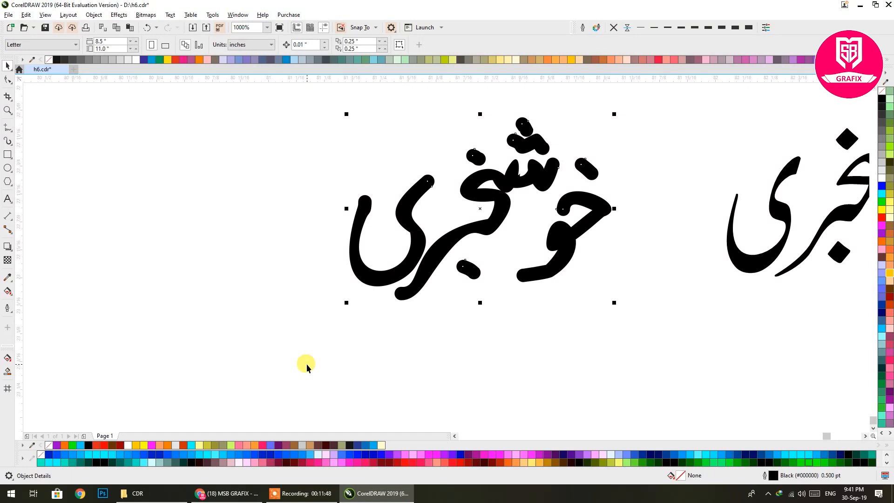
key("ctrl+k")
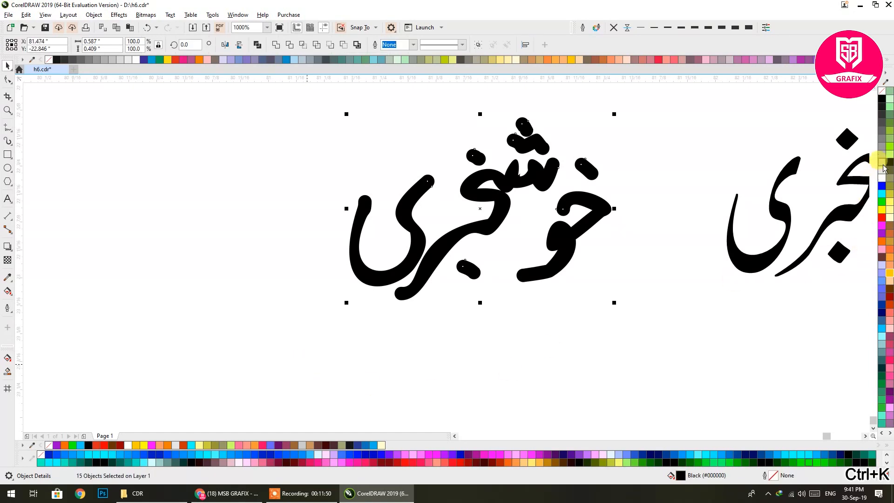
right_click(889, 147)
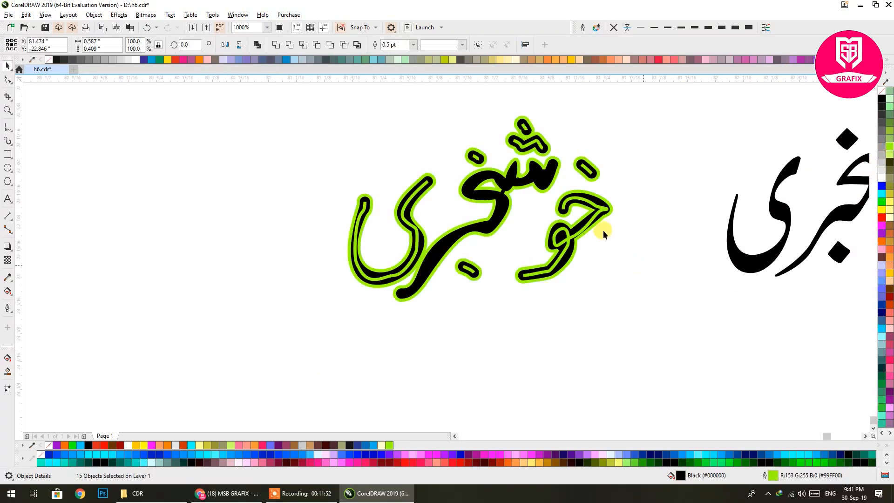
- Delete the leftover control curves inside خو, ی, and all the dots, keeping only the outlined letter shapes
left_click(595, 216)
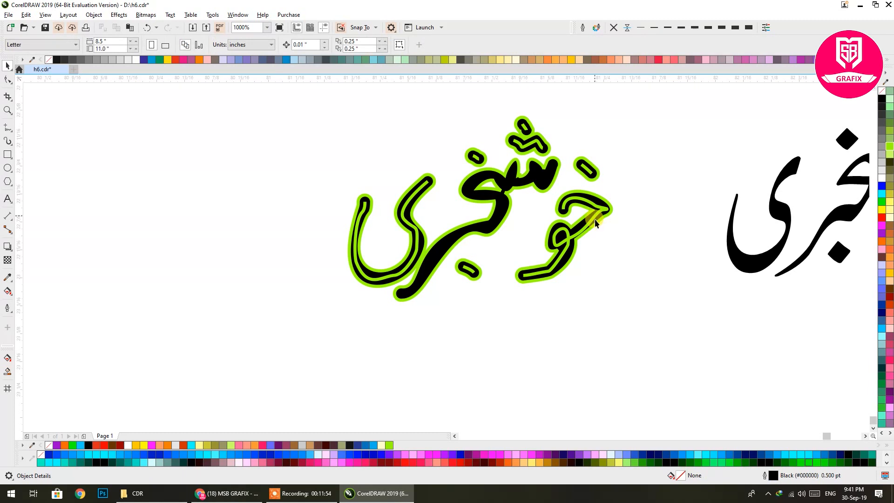
left_click(590, 177)
key("Escape")
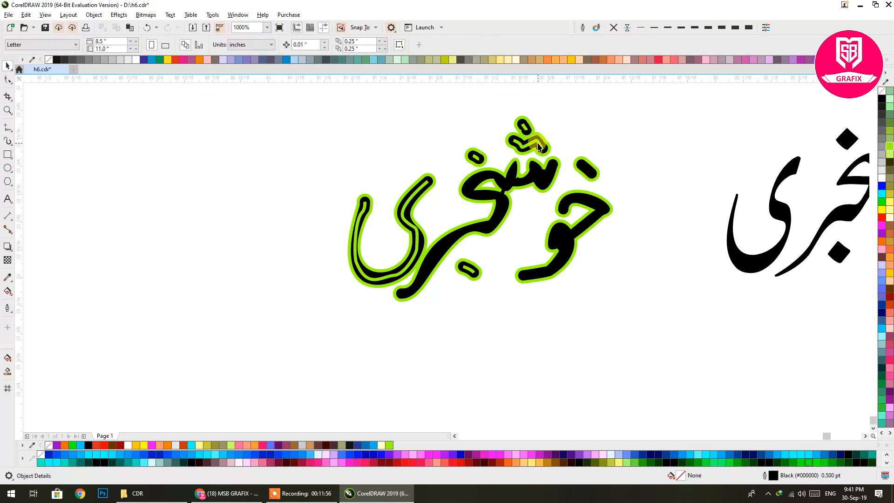
left_click_drag(526, 128, 476, 157)
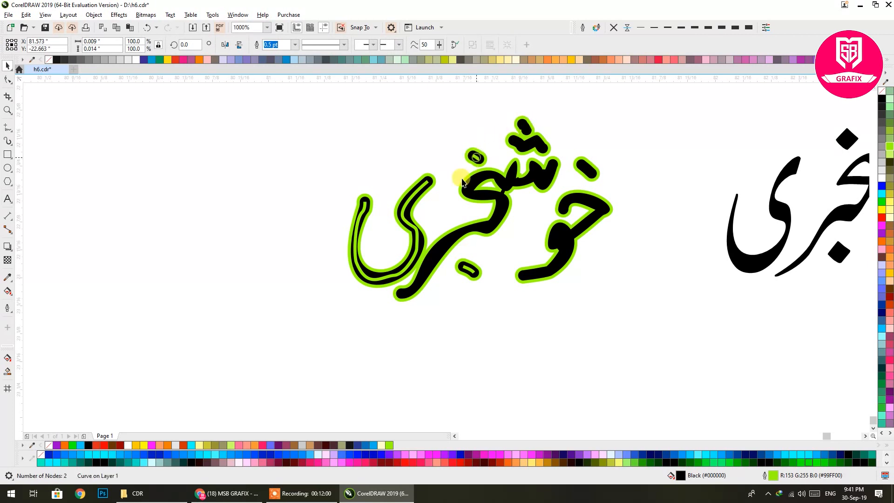
key("Escape")
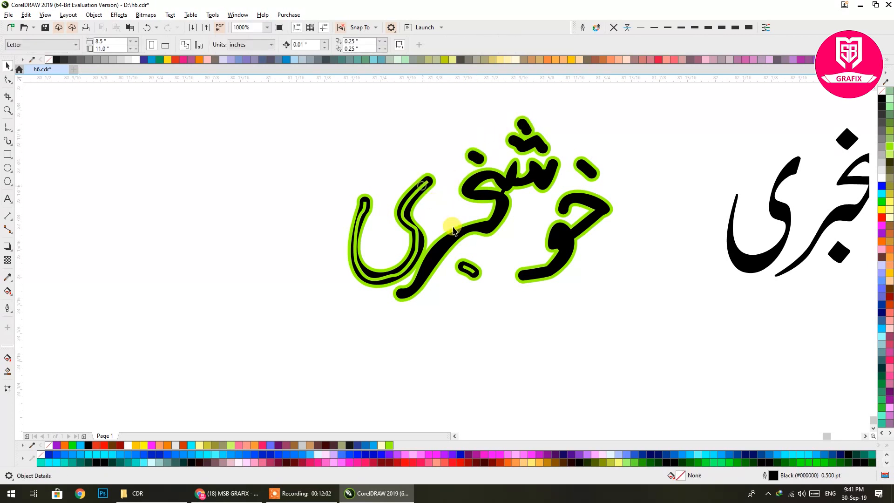
left_click(470, 273)
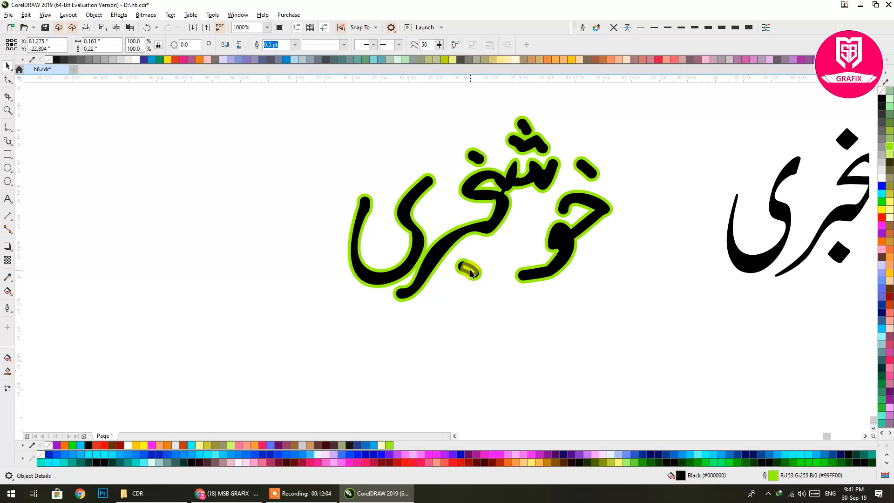
key("Escape")
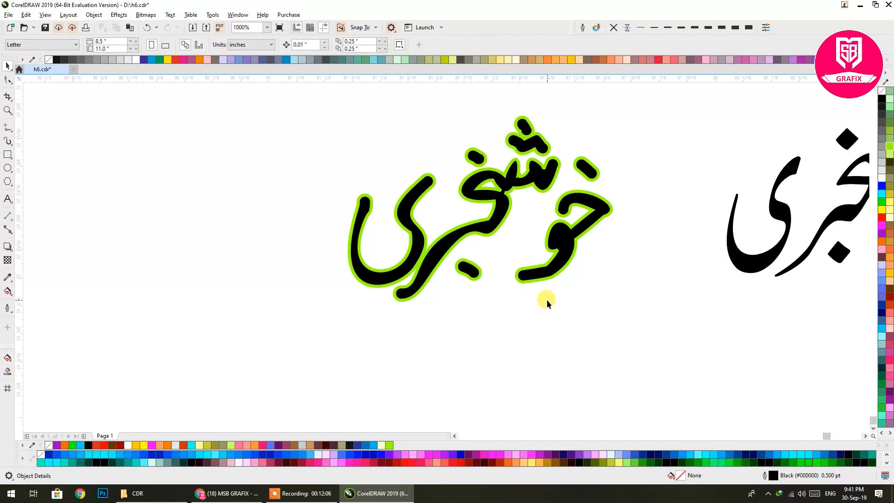
- Break the شخبر outline at the nodes on both sides of the gap where ش meets the bowl of خ
scroll(517, 220, "up", 1)
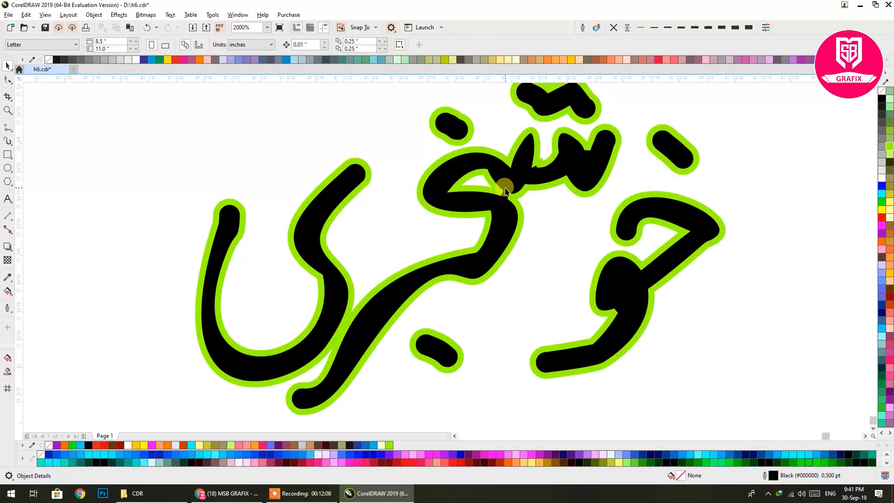
scroll(505, 191, "up", 1)
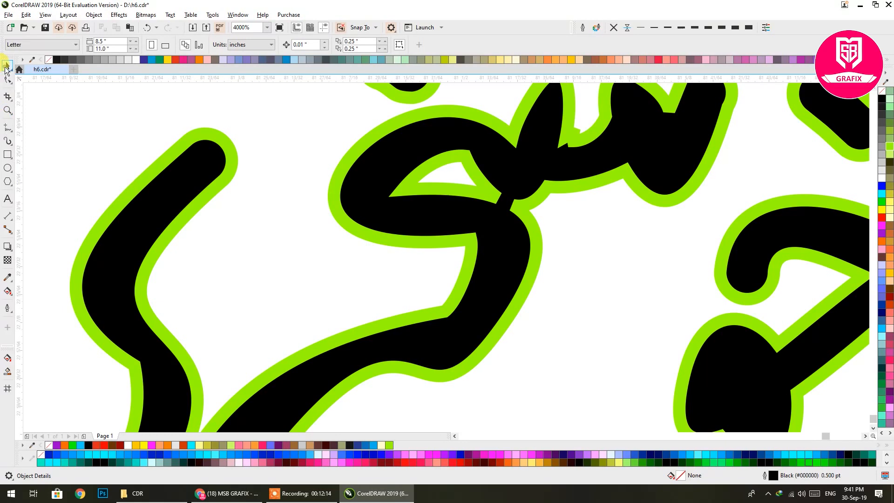
left_click(8, 80)
left_click(463, 190)
left_click_drag(514, 205, 509, 199)
scroll(507, 194, "up", 2)
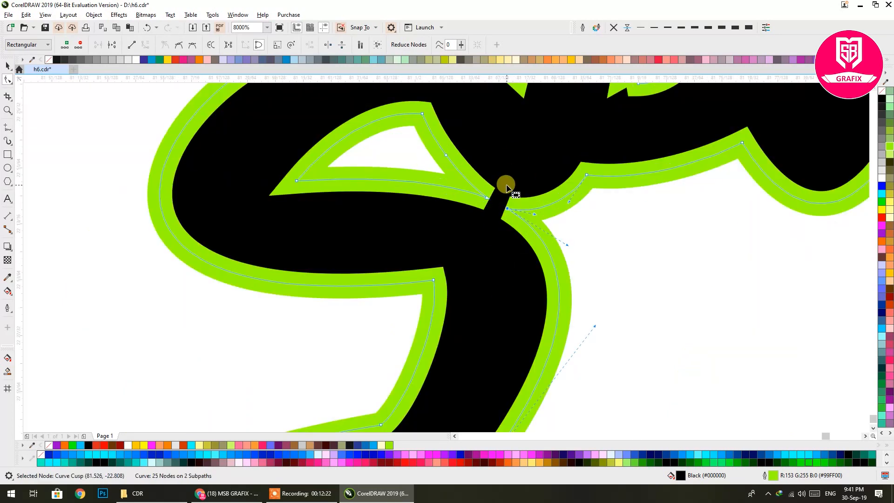
left_click(111, 45)
left_click(506, 207)
left_click(487, 198)
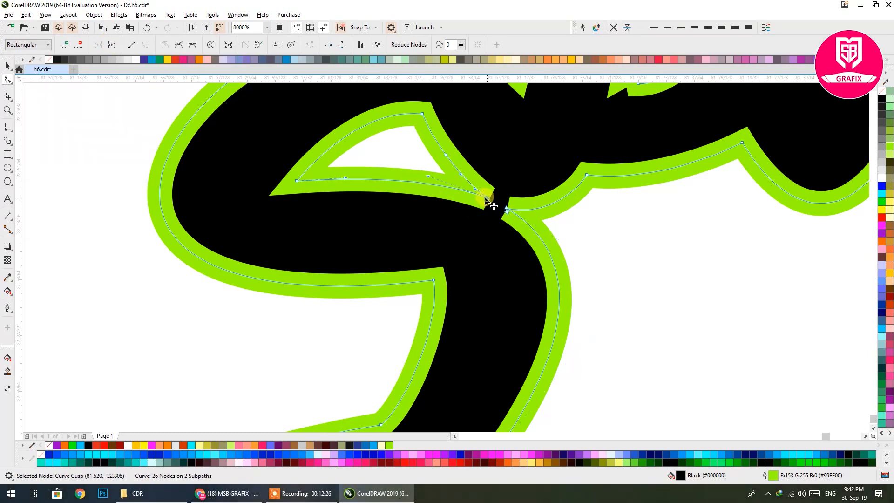
left_click(112, 45)
- Join the broken nodes across the gap so the underside of ش and the lower edge of خ become continuous curves
left_click(474, 225)
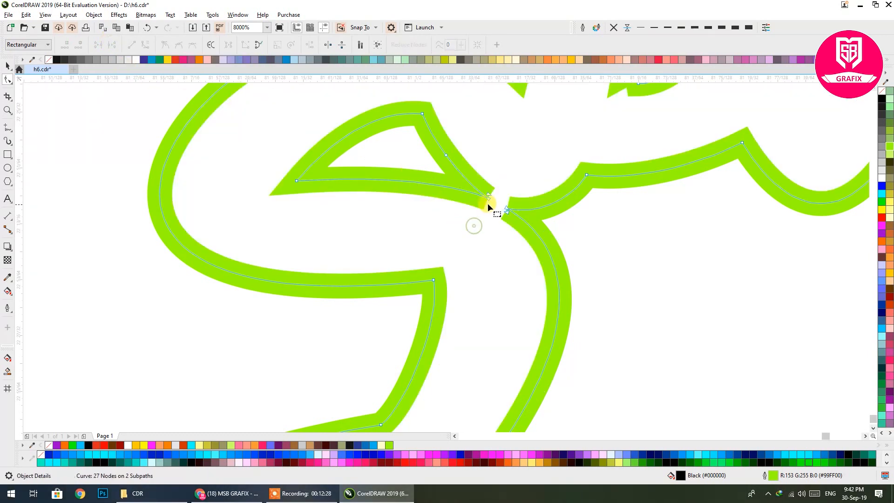
left_click(489, 200)
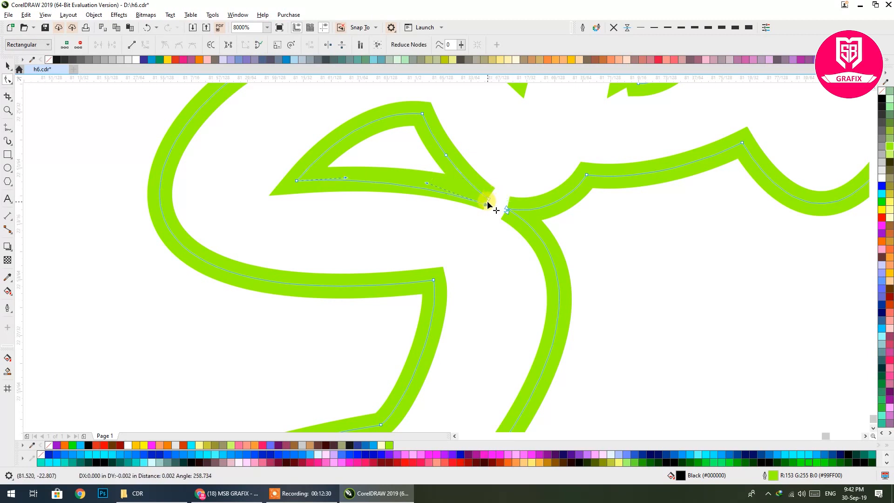
left_click_drag(506, 213, 482, 210)
scroll(490, 199, "up", 2)
scroll(483, 210, "down", 4)
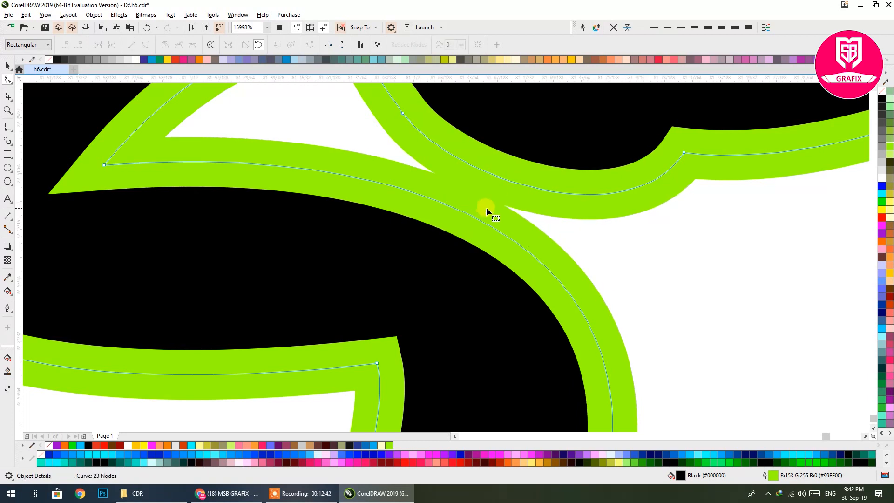
- Add and shift a node on the outer bend of خ, lower its inner corner, and extend the loop's pointed corner outward
left_click(491, 213)
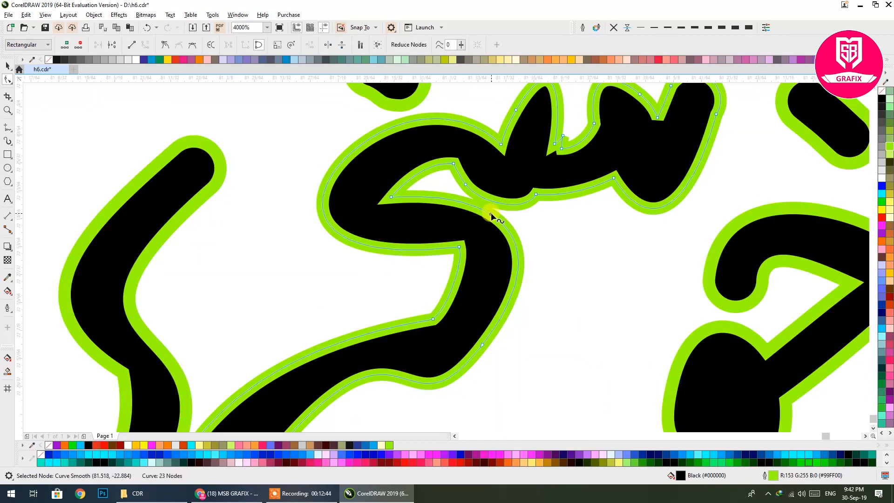
left_click_drag(492, 214, 497, 217)
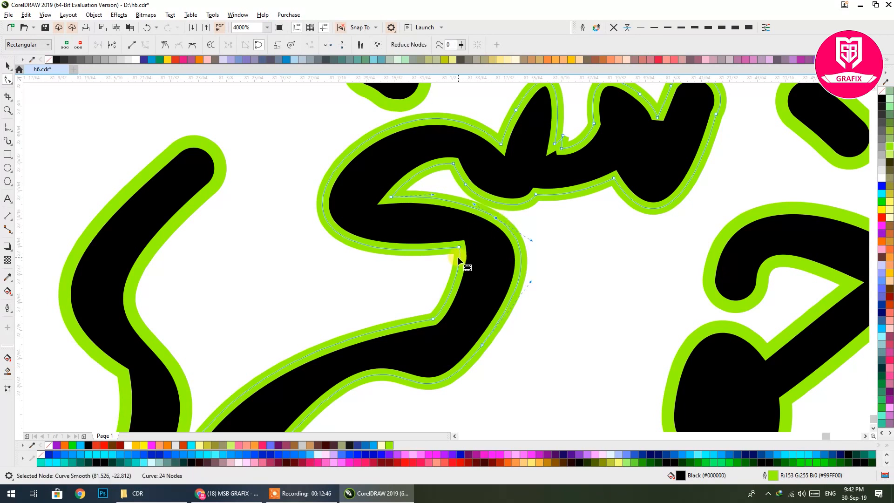
left_click_drag(459, 250, 460, 262)
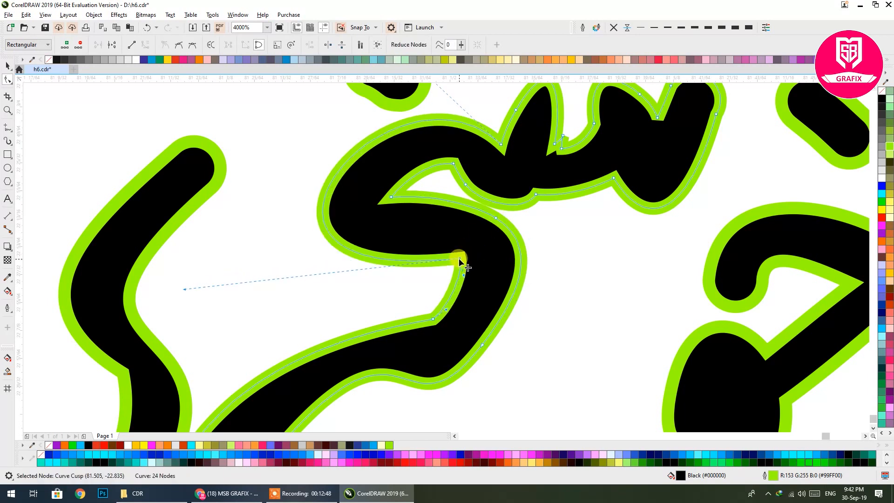
left_click_drag(391, 198, 384, 199)
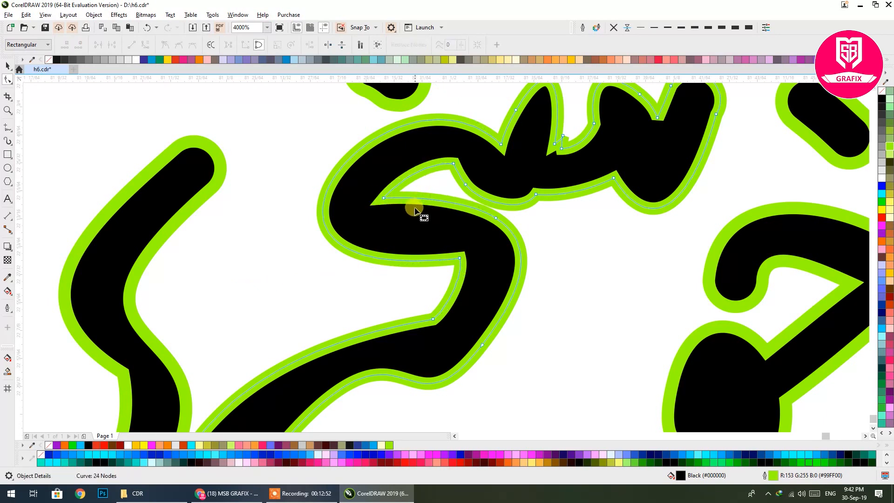
- Round the pointed inner corner of the خ loop by pulling its node's curve handles
left_click(380, 196)
left_click_drag(427, 199, 395, 229)
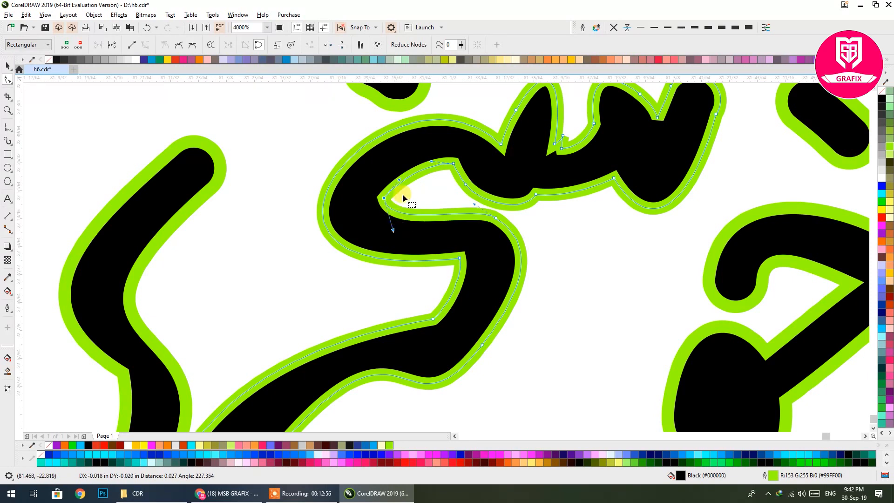
left_click_drag(396, 165, 396, 163)
- Remove the two stray nodes at the base of the notch between the teeth of ش
left_click_drag(555, 150, 447, 225)
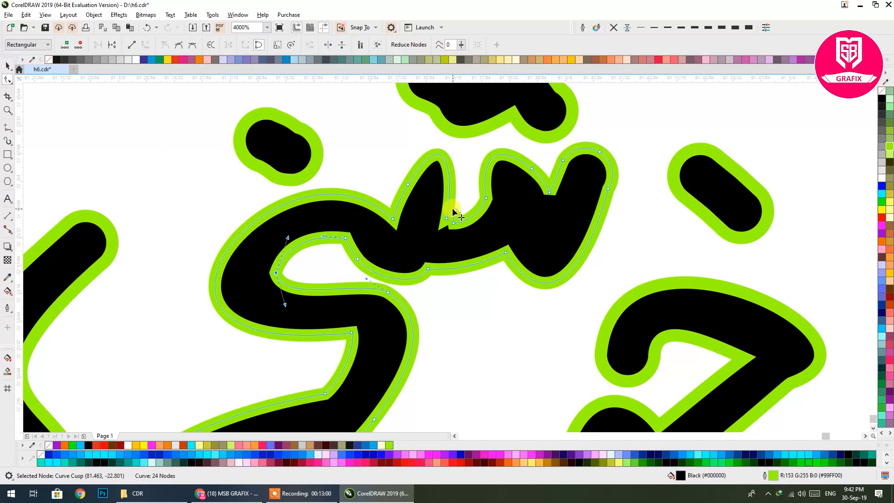
double_click(456, 213)
left_click(455, 222)
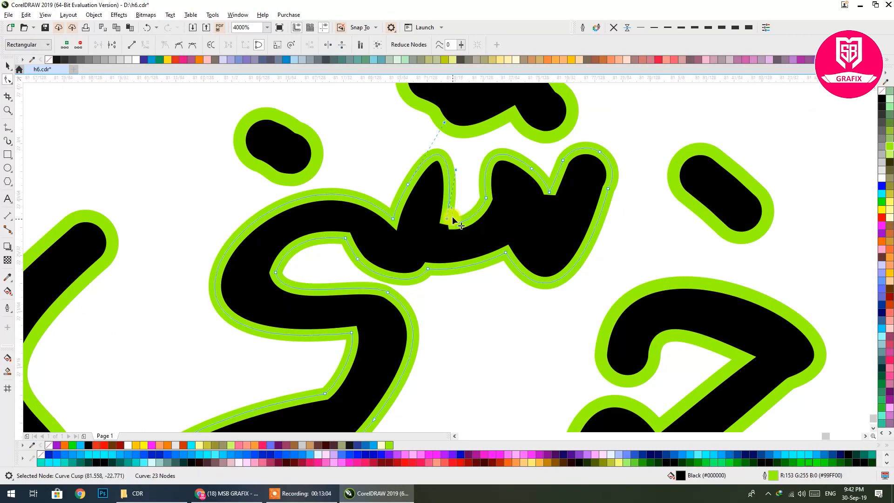
scroll(456, 220, "up", 3)
key("Delete")
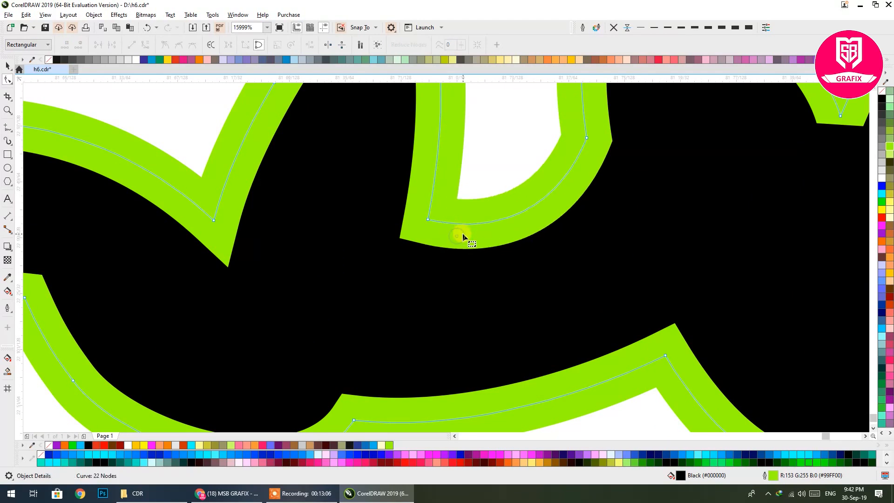
- Reshape the notch between the last two teeth of ش by adjusting its base node and curve handles
scroll(462, 233, "down", 2)
left_click_drag(455, 275, 432, 301)
left_click_drag(495, 229, 453, 258)
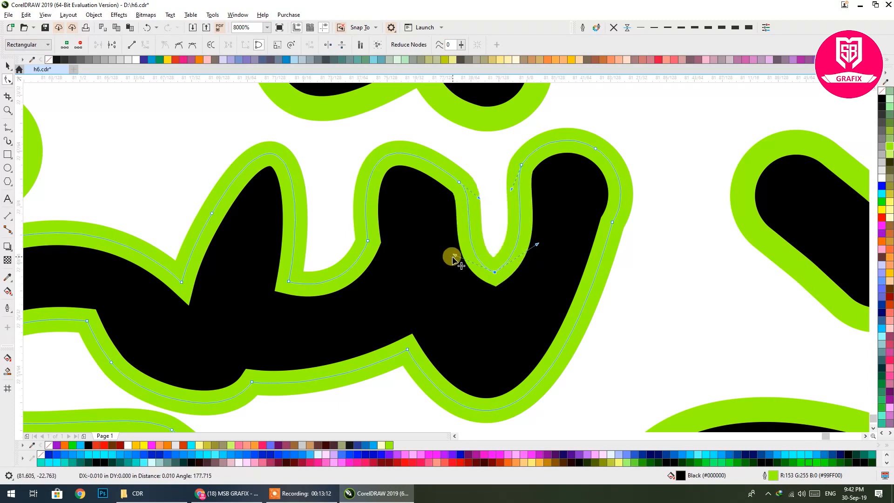
- Smooth the last tooth of ش by adding a node at its base, removing the outer-edge node, and bulging that edge outward
scroll(536, 235, "down", 2)
left_click(550, 231)
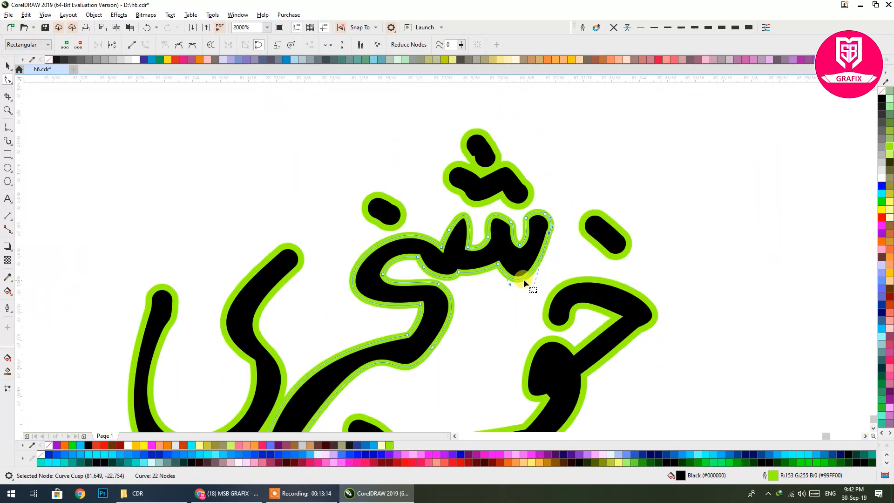
double_click(522, 278)
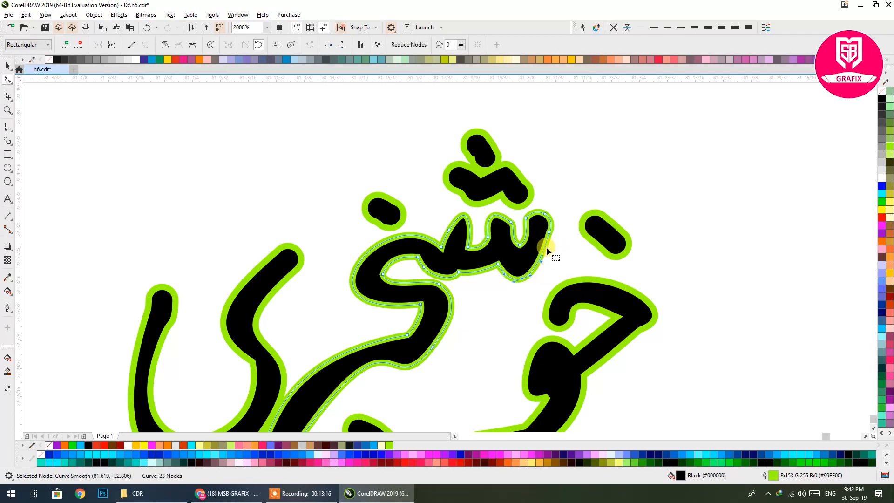
key("Delete")
left_click_drag(545, 248, 549, 251)
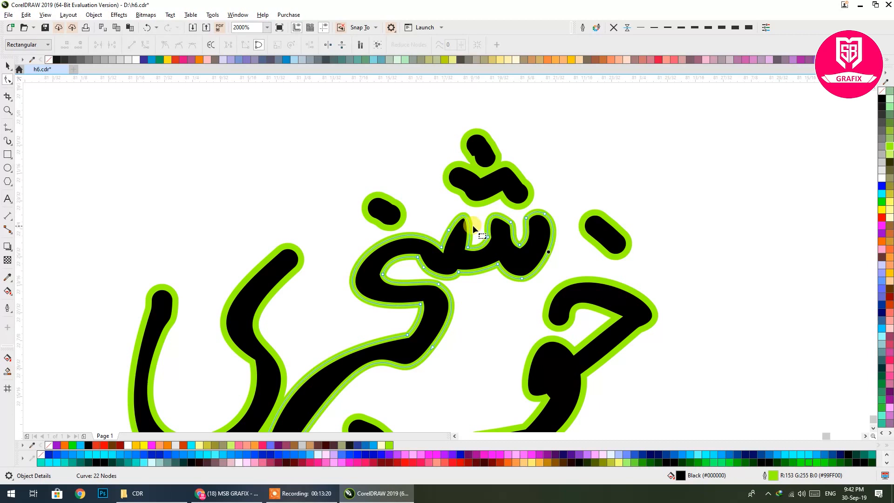
- Refine the middle tooth of ش by repositioning the nodes along its inner side and rounded top
scroll(473, 225, "up", 2)
left_click_drag(440, 236, 431, 234)
left_click(517, 250)
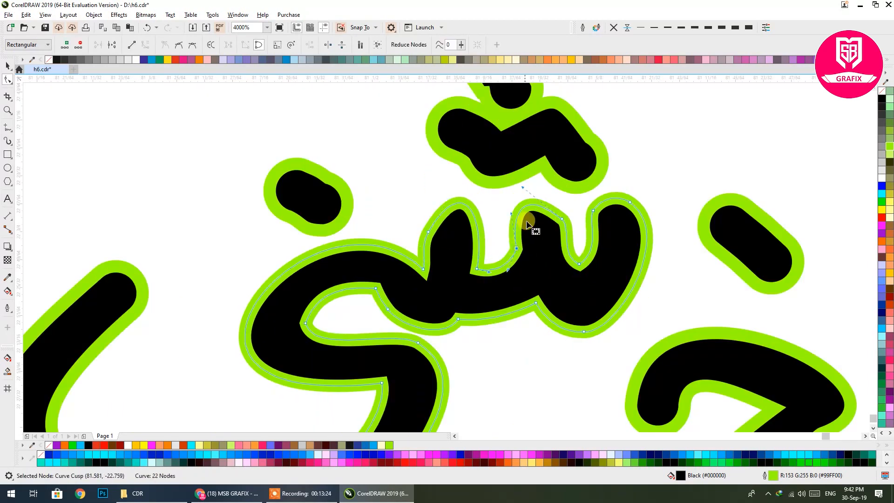
left_click(529, 205)
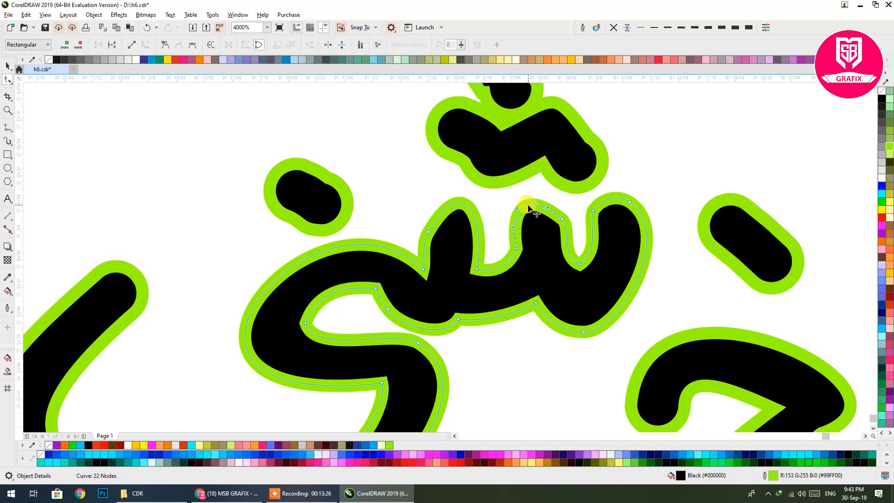
left_click(515, 249)
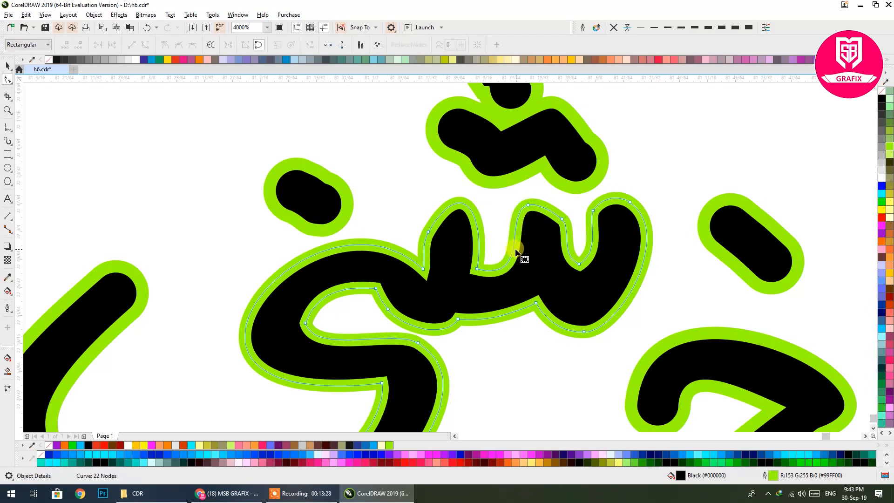
left_click_drag(517, 252, 517, 255)
left_click(560, 217)
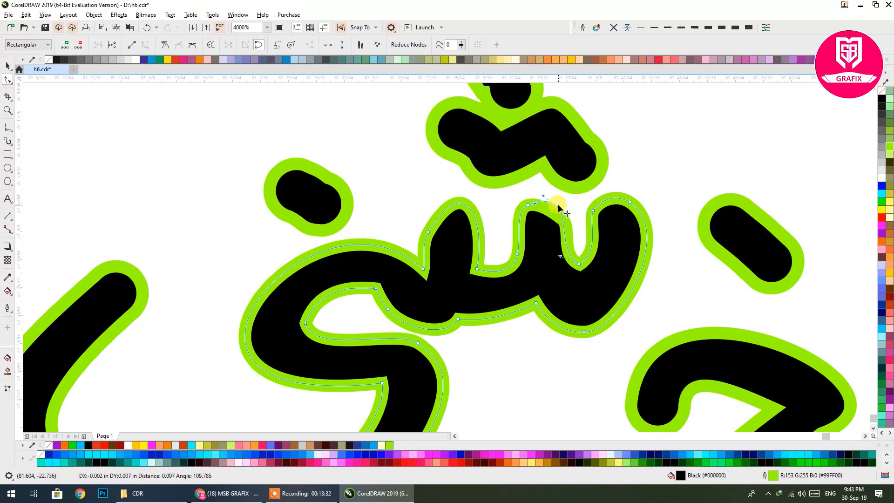
scroll(455, 206, "down", 1)
scroll(455, 206, "down", 1)
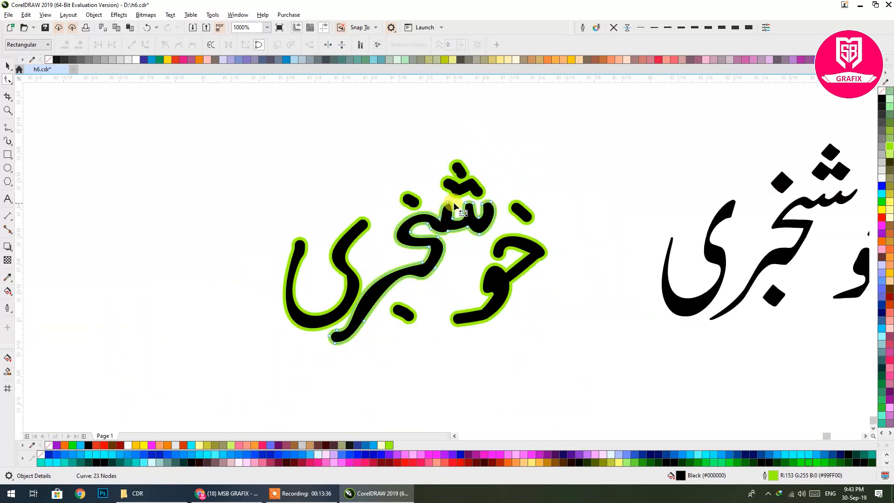
- Add and shift a node on the upper edge of the و tail, and remove its corner node to curve the edge
scroll(455, 207, "down", 1)
scroll(569, 303, "up", 2)
left_click(513, 295)
scroll(503, 313, "up", 1)
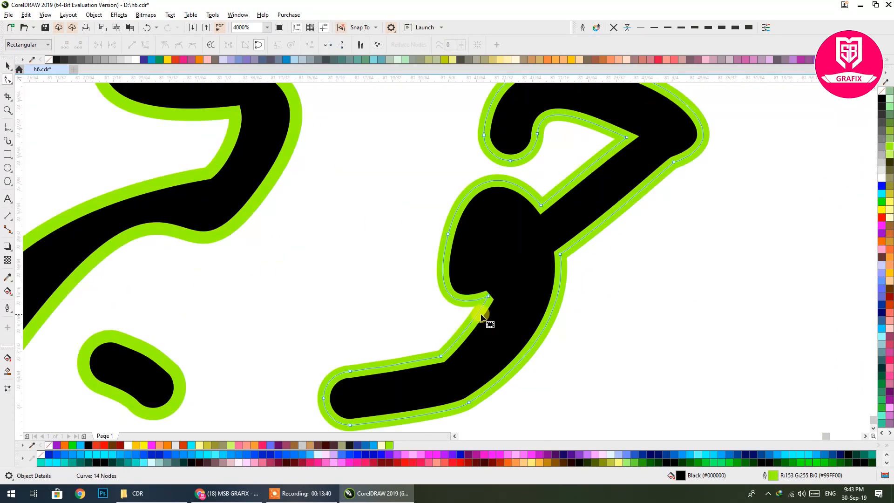
left_click(478, 315)
left_click_drag(478, 315, 492, 315)
left_click_drag(442, 359, 433, 359)
double_click(434, 359)
- Reshape the notch beneath the head of و into a narrow curved hook by adjusting its nodes and handles
left_click(488, 296)
left_click(464, 301)
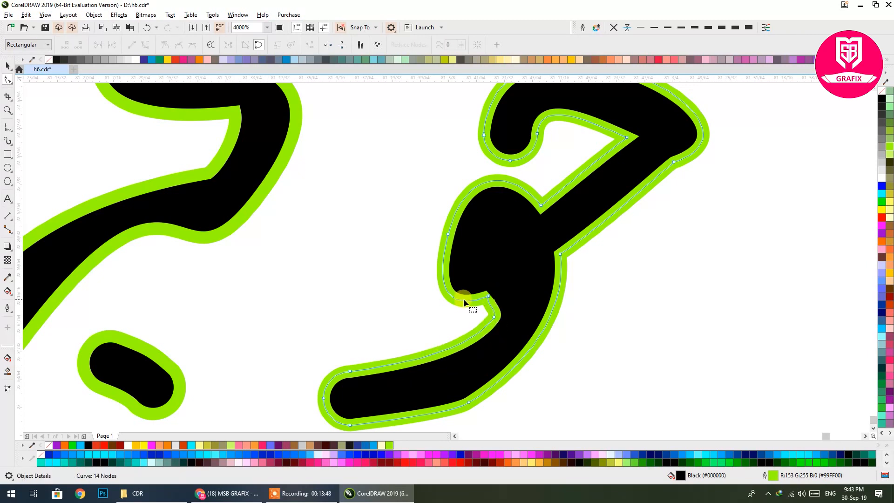
double_click(461, 300)
double_click(488, 295)
left_click(497, 314)
mouse_move(487, 303)
left_mouse_down()
mouse_move(487, 291)
mouse_move(504, 295)
mouse_move(496, 291)
mouse_move(485, 316)
left_mouse_up()
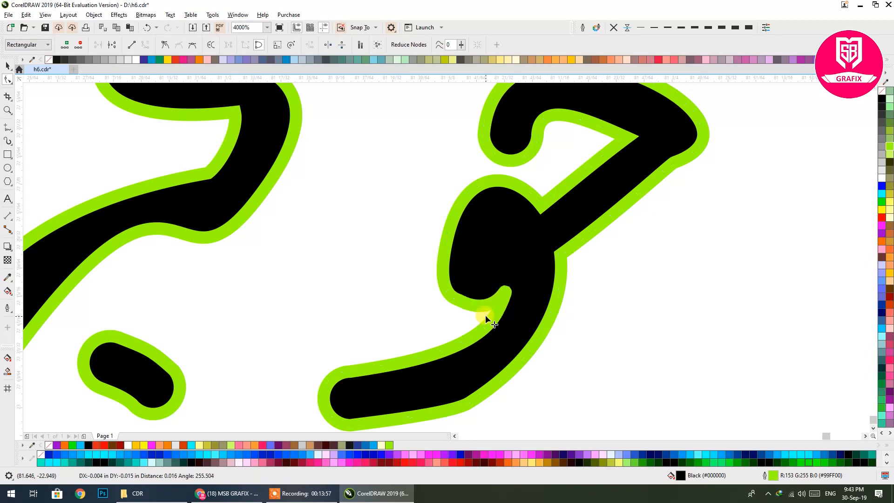
left_click(457, 298)
- Add two nodes along the upper arc of the first خ
scroll(479, 254, "down", 3)
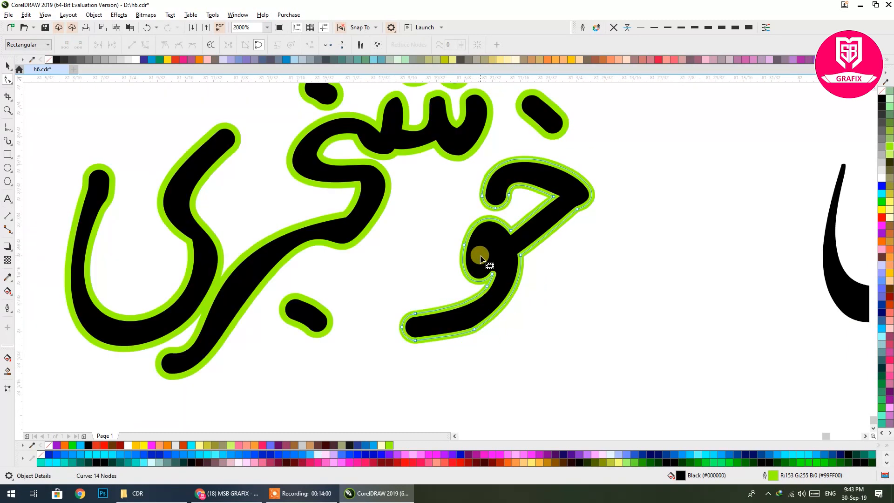
scroll(522, 238, "up", 3)
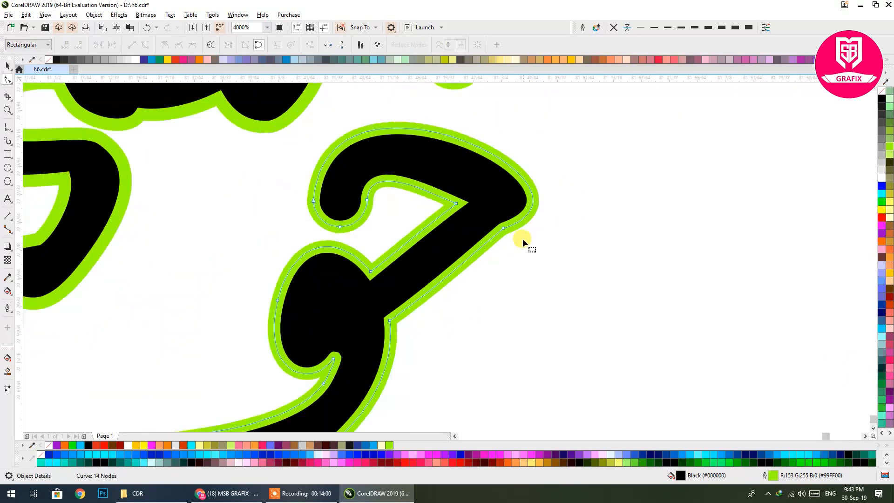
double_click(473, 148)
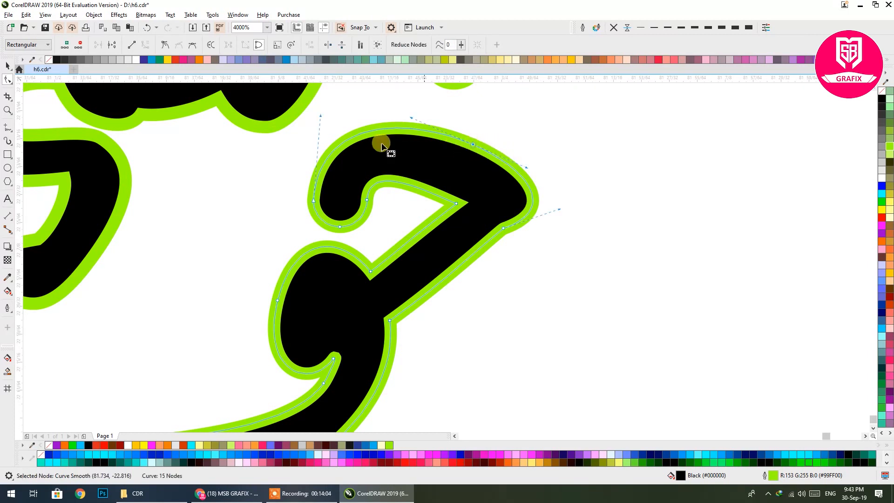
double_click(362, 135)
scroll(534, 219, "down", 3)
scroll(533, 222, "up", 3)
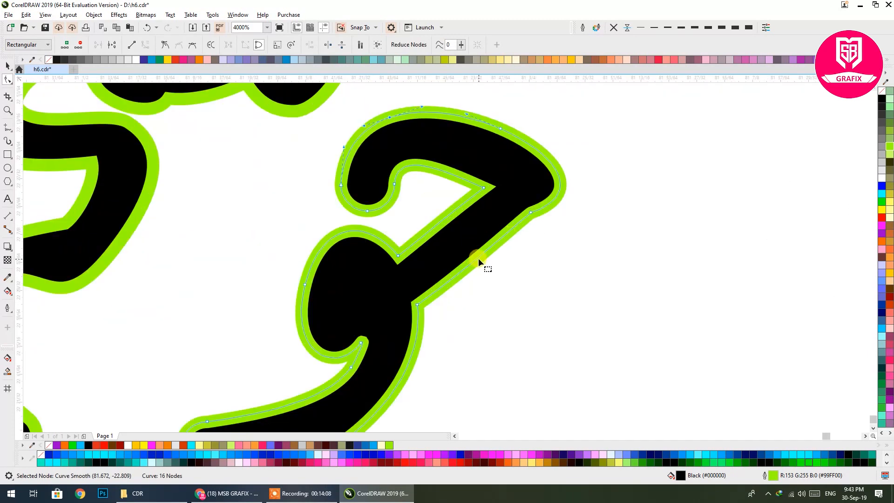
- Bend the straight stroke joining خ to و by adding a lower-edge node and bulging both edges outward
double_click(479, 256)
left_click_drag(445, 217, 459, 226)
left_click_drag(483, 255, 489, 264)
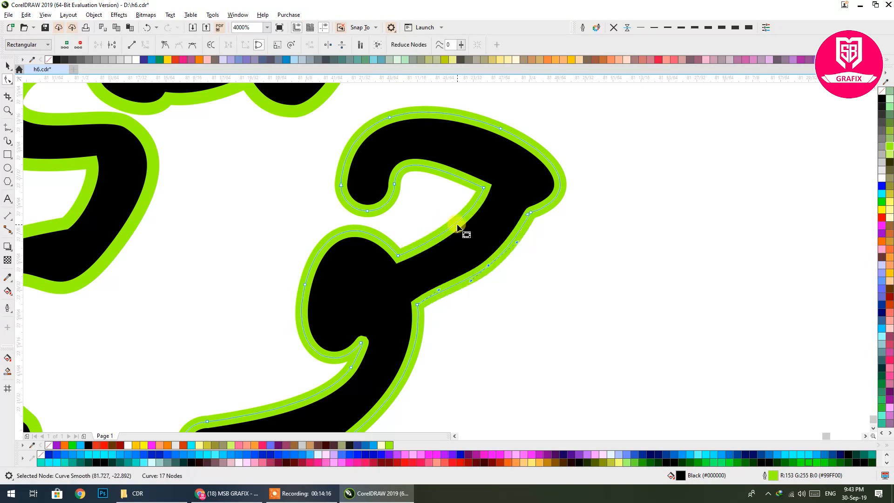
left_click_drag(454, 226, 460, 230)
left_click(489, 269)
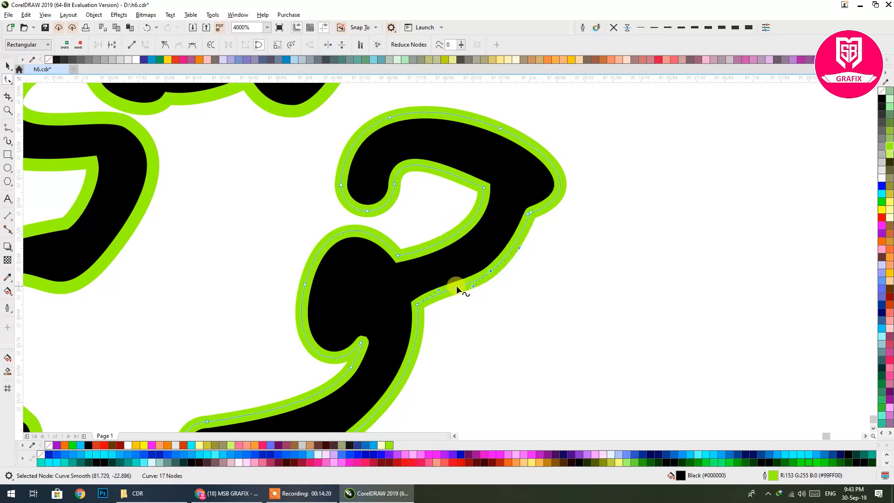
- Add nodes on the outer bend and lower edge of the و tail, and delete the corner node between them
left_click(442, 289)
scroll(457, 256, "down", 1)
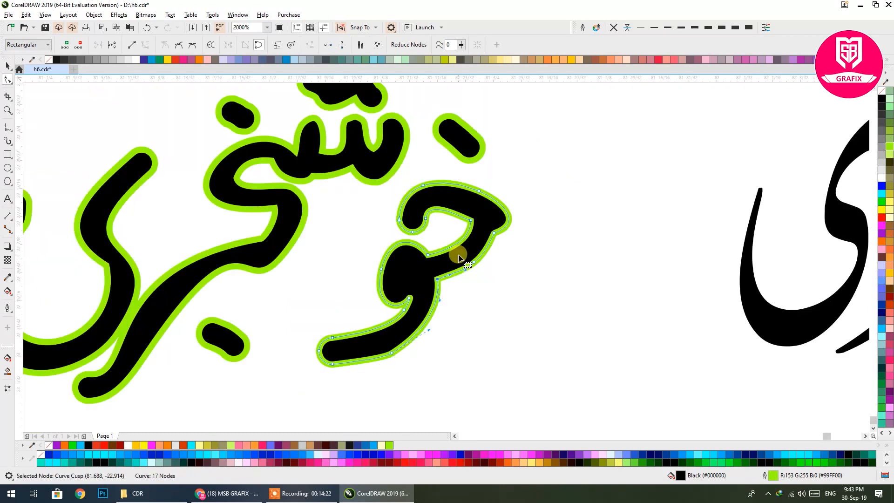
scroll(466, 266, "down", 1)
scroll(474, 331, "up", 3)
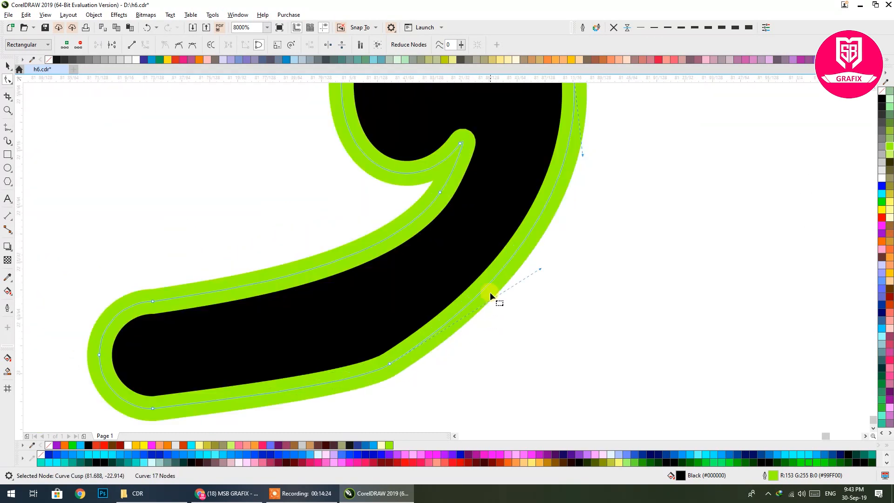
double_click(527, 235)
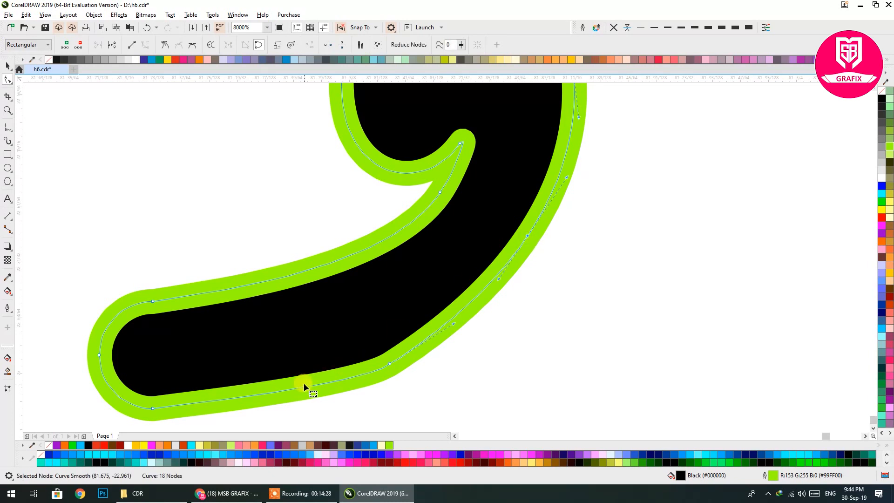
left_click(290, 387)
double_click(290, 389)
key("Delete")
scroll(453, 347, "down", 4)
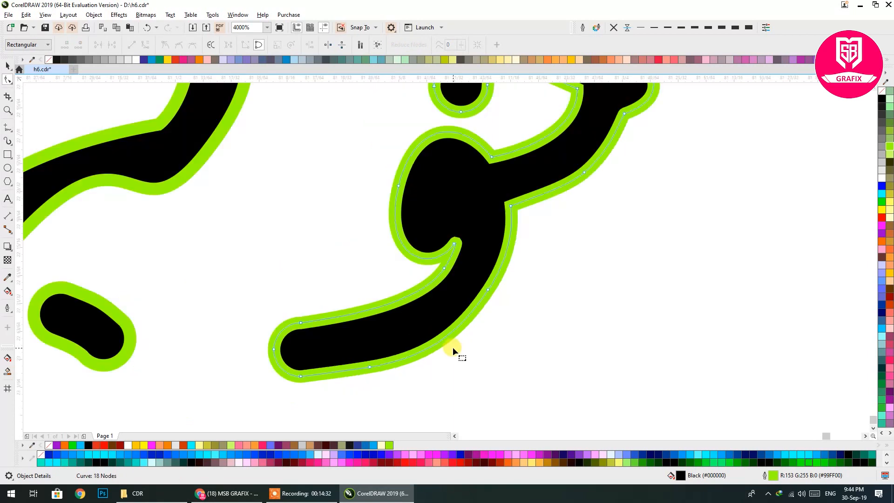
left_click_drag(453, 294, 468, 281)
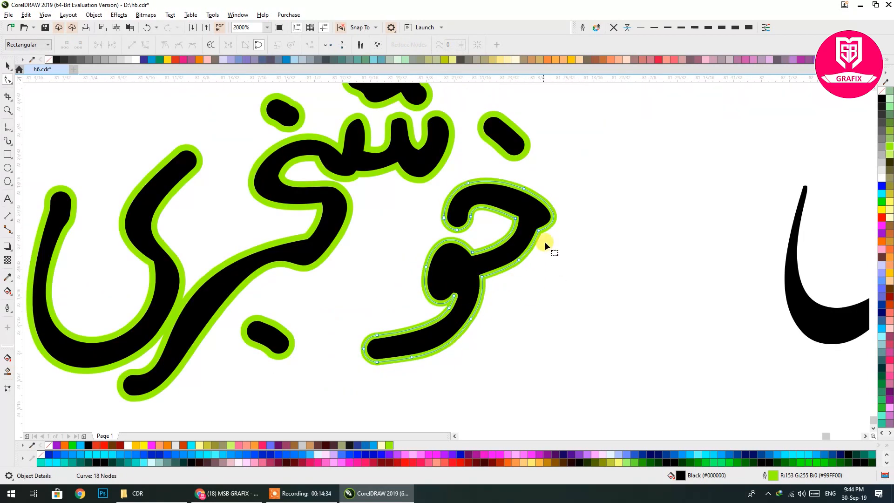
- Delete the node under the outer tip of the first خ and add one on the bend to round it
left_click(539, 231)
key("Delete")
double_click(547, 222)
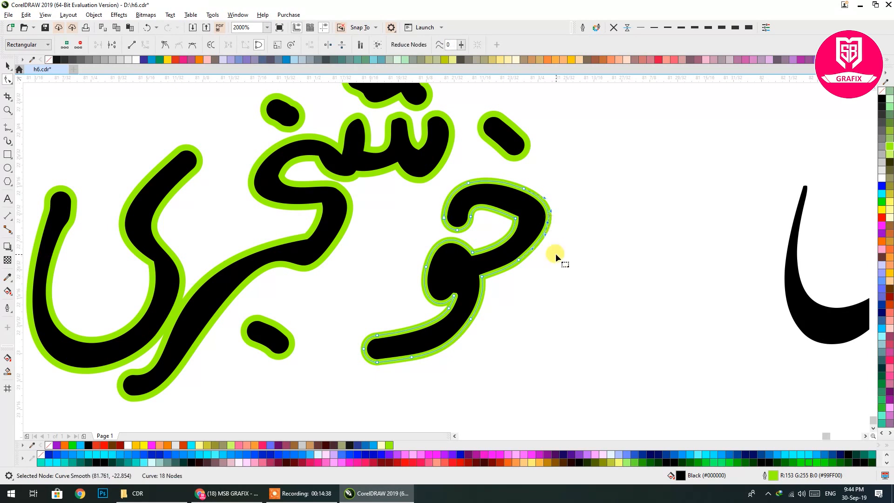
left_click_drag(535, 236, 546, 281)
- Round the pointed inner corner of the first خ by pulling its node's curve handle
scroll(545, 281, "up", 2)
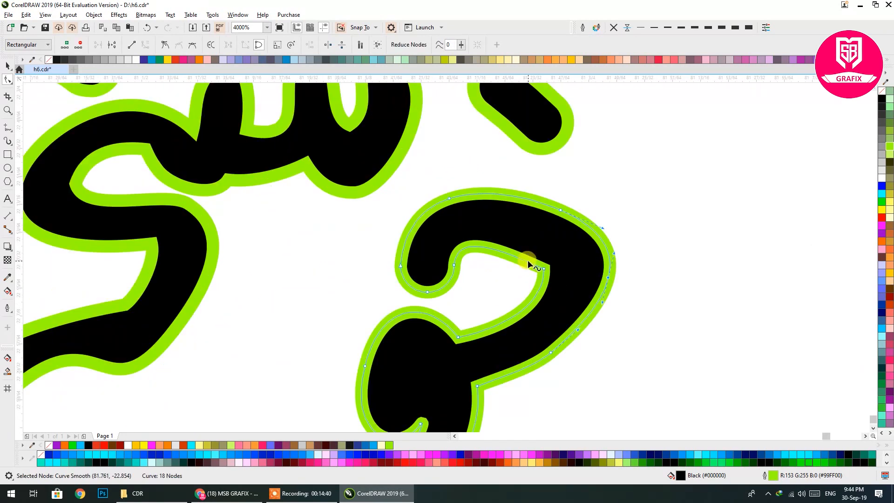
left_click(545, 268)
left_click_drag(503, 252, 524, 237)
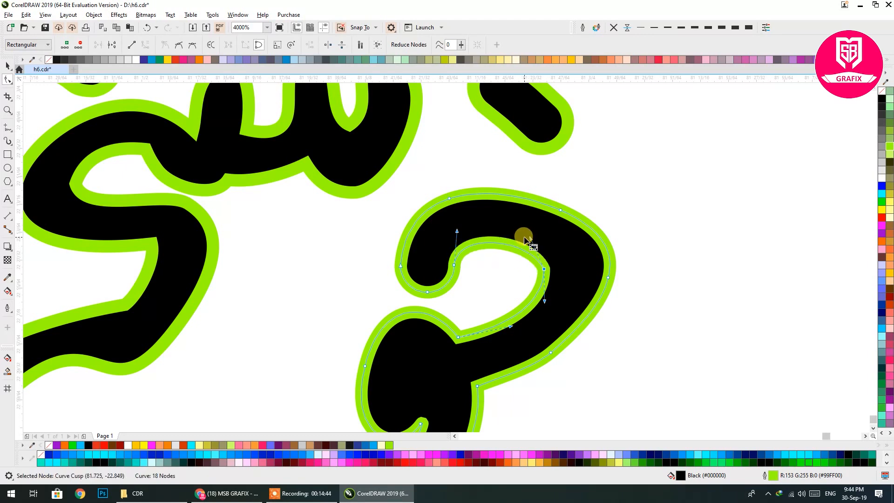
scroll(527, 236, "down", 2)
scroll(541, 290, "down", 1)
scroll(548, 252, "up", 1)
- Delete the node at the inner bend beneath ش and add nodes along the underside to reshape it
left_click(540, 239)
left_click(523, 250)
scroll(524, 250, "up", 1)
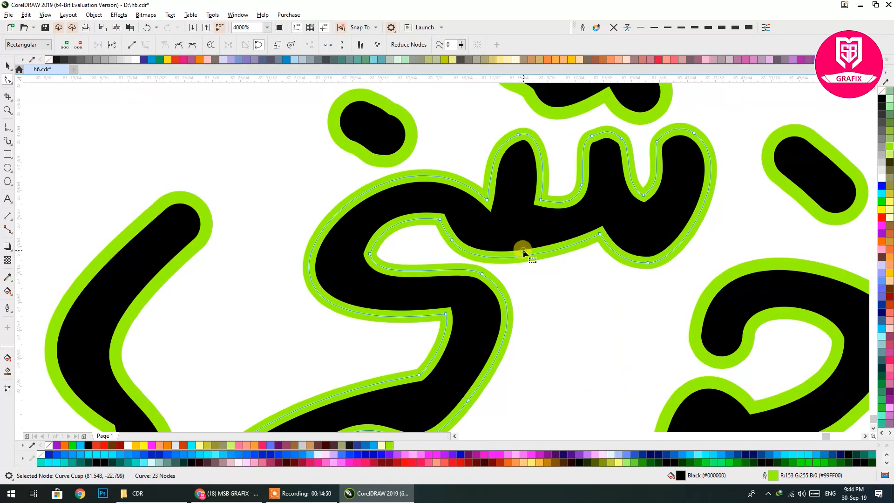
left_click(453, 240)
key("Delete")
left_click_drag(461, 241, 539, 254)
double_click(529, 247)
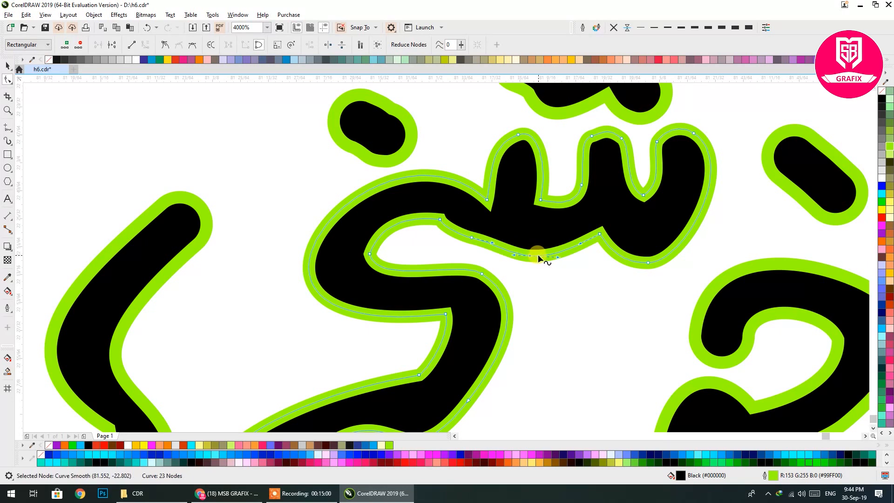
- Pull the curve handle of the node beneath ش into a small spur and add nodes around it
left_click_drag(556, 257, 538, 272)
double_click(557, 234)
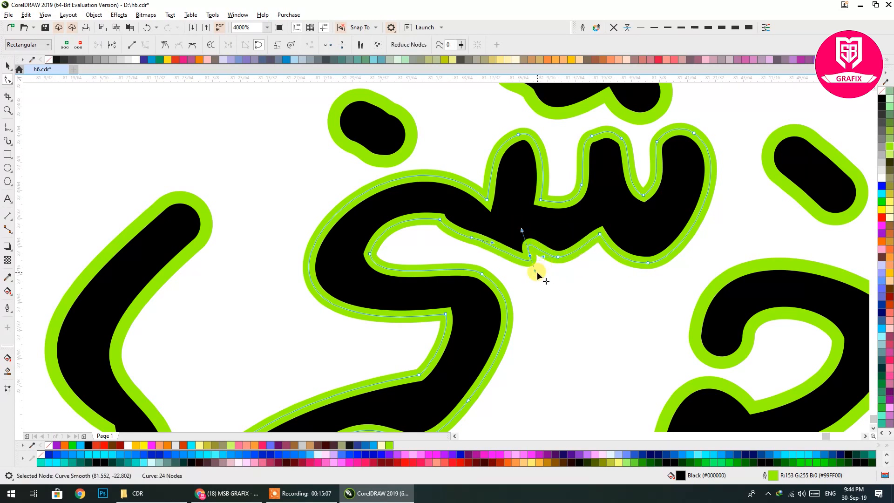
double_click(522, 250)
scroll(546, 247, "down", 6)
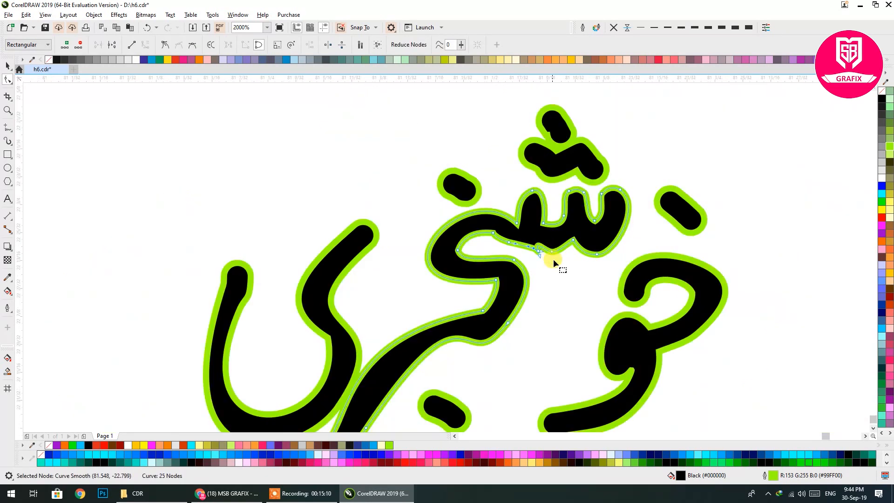
scroll(559, 270, "up", 4)
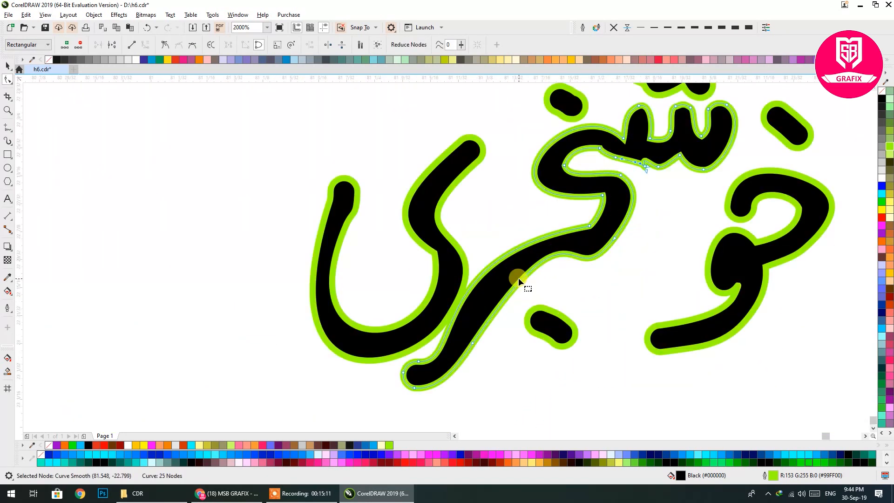
- Add nodes on the inner and outer edges of the upper arm of ی
left_click(495, 263)
left_click_drag(495, 263, 521, 267)
left_click(499, 174)
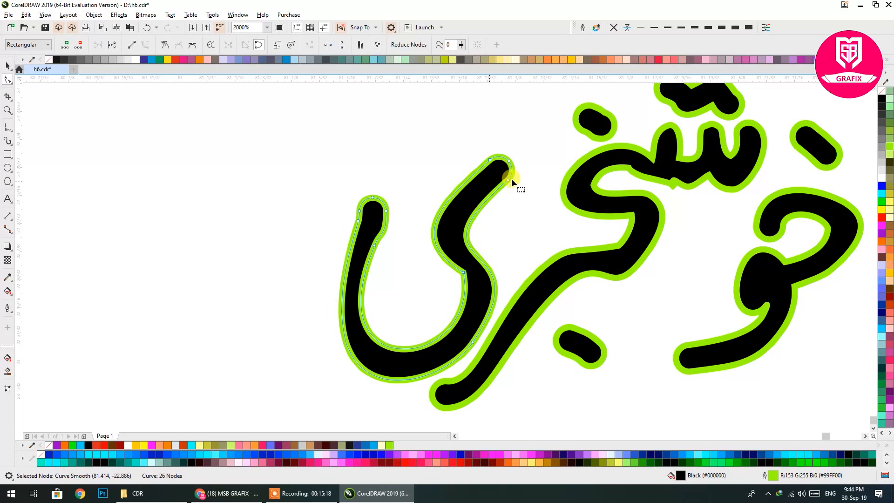
left_click(479, 208)
scroll(479, 208, "up", 3)
double_click(479, 207)
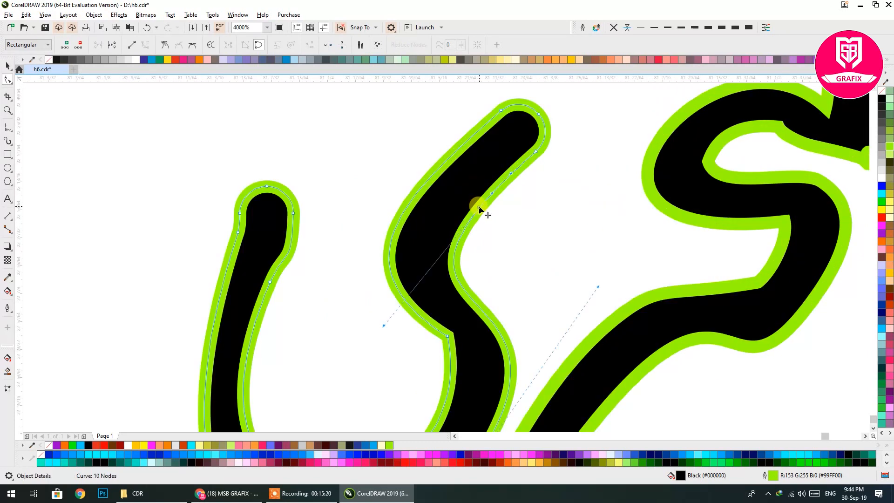
double_click(439, 169)
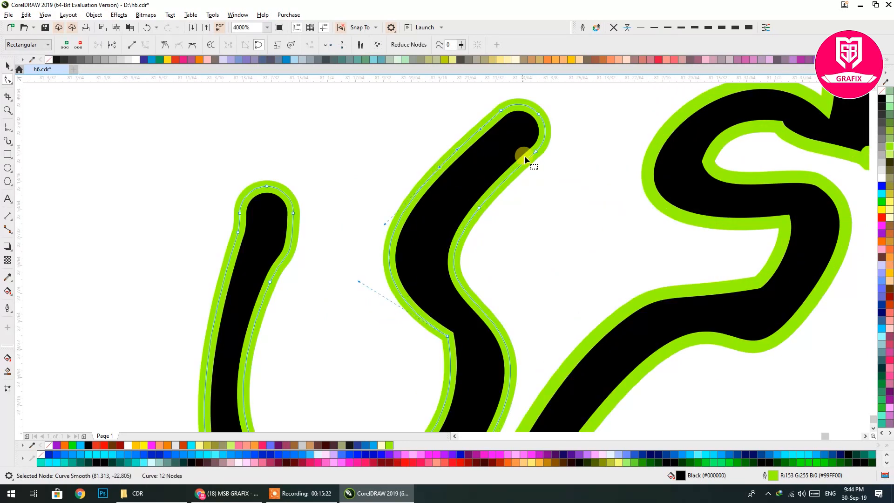
- Add nodes around the rounded tip of the ی arm and pull one downward to form a narrow point
double_click(526, 159)
double_click(546, 134)
left_click_drag(546, 134, 535, 203)
scroll(536, 200, "down", 3)
scroll(474, 235, "up", 2)
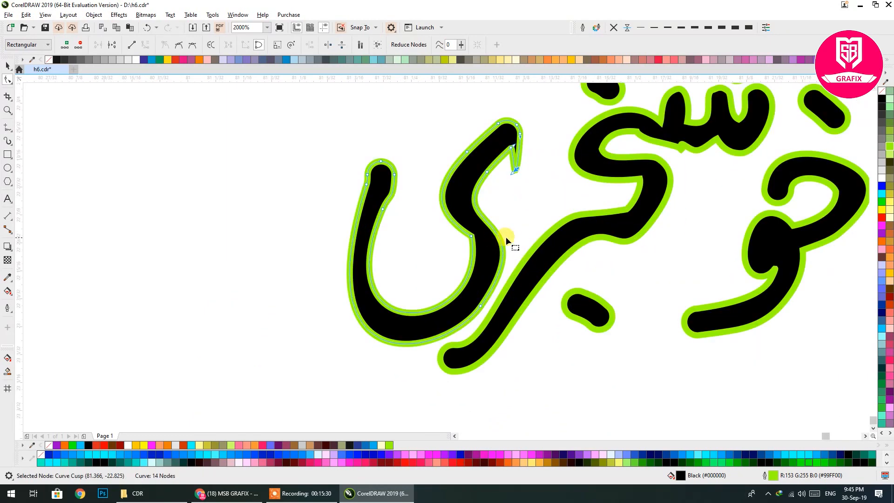
- Add nodes on the outer bend of ی and on the inner and outer edges of its lower bowl
double_click(498, 235)
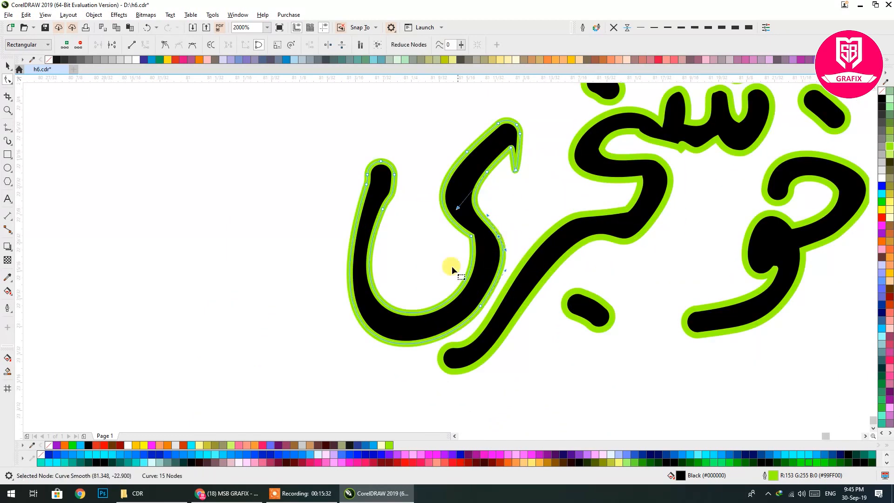
double_click(375, 291)
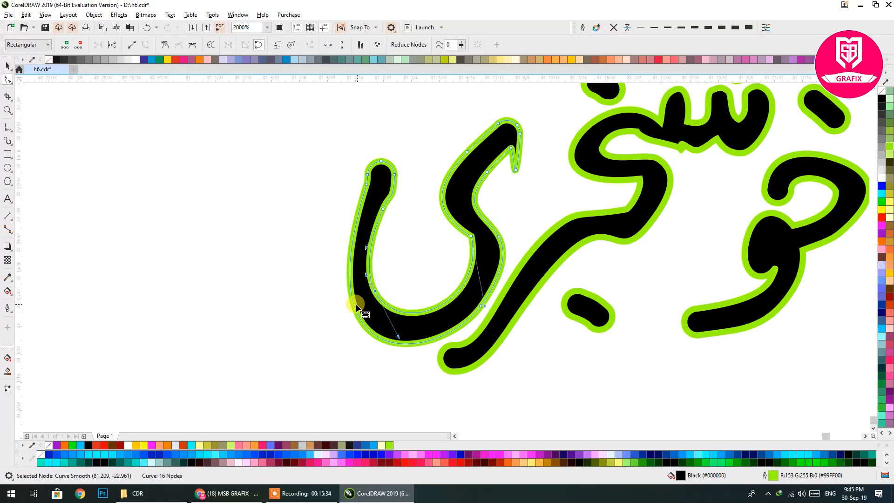
double_click(355, 310)
scroll(699, 189, "down", 4)
scroll(509, 273, "up", 1)
scroll(509, 273, "up", 2)
- Move the خو shape and its dot closer to the rest of the خوشخبری lettering
left_click(7, 66)
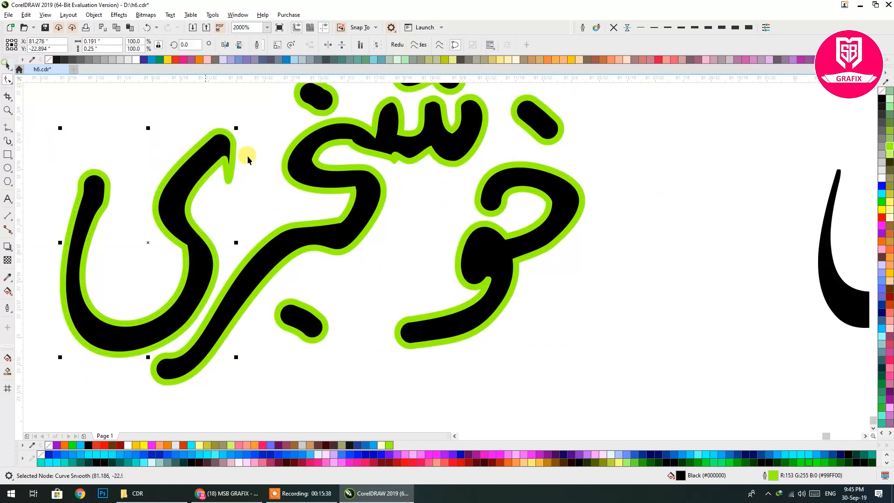
left_click(468, 257)
left_click_drag(468, 257, 403, 270)
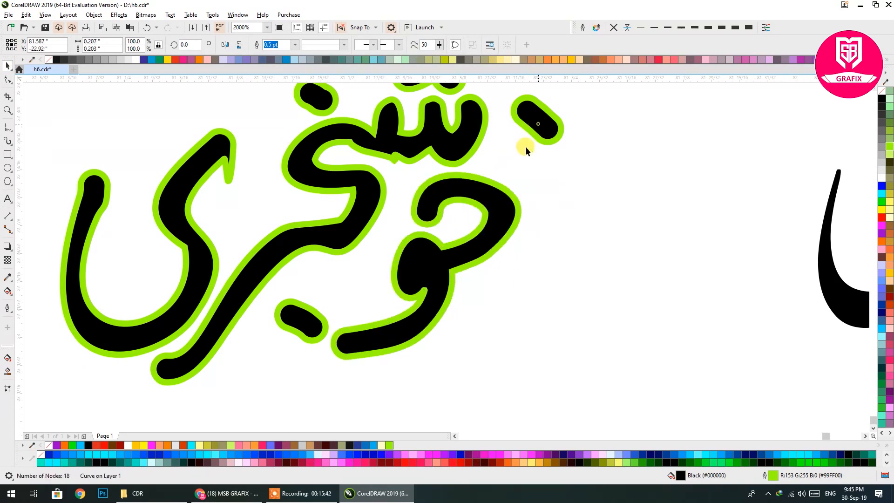
key("Tab")
scroll(512, 170, "up", 1)
left_click_drag(543, 174, 515, 208)
scroll(536, 218, "up", 1)
- Replace the dot above the middle خ and the dot below ب with copies of the first خ's dot
left_click(399, 186)
key("Delete")
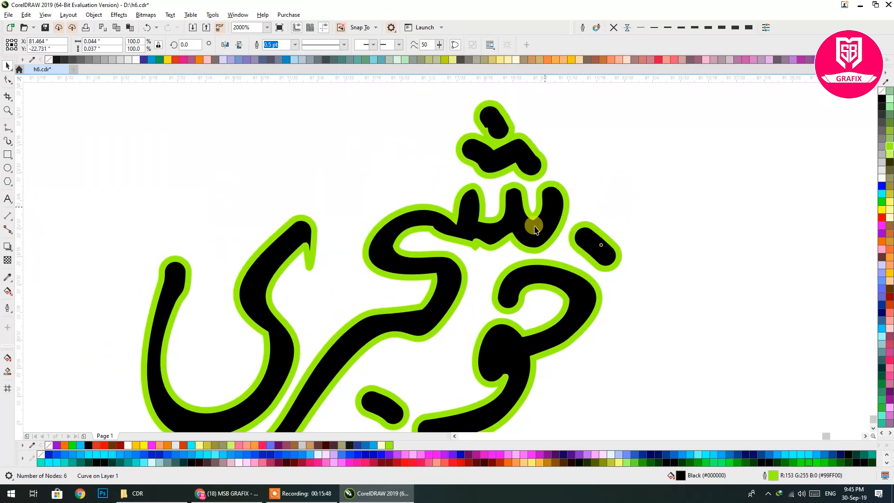
key("ctrl+z")
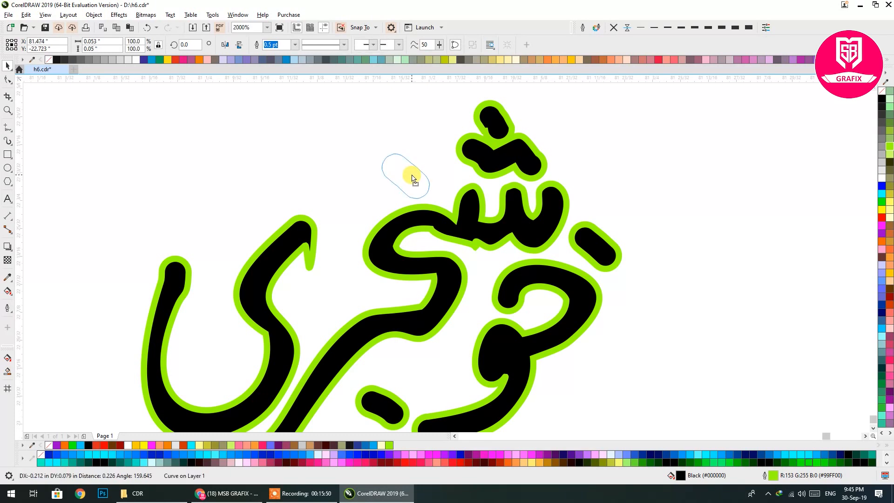
scroll(397, 399, "up", 1)
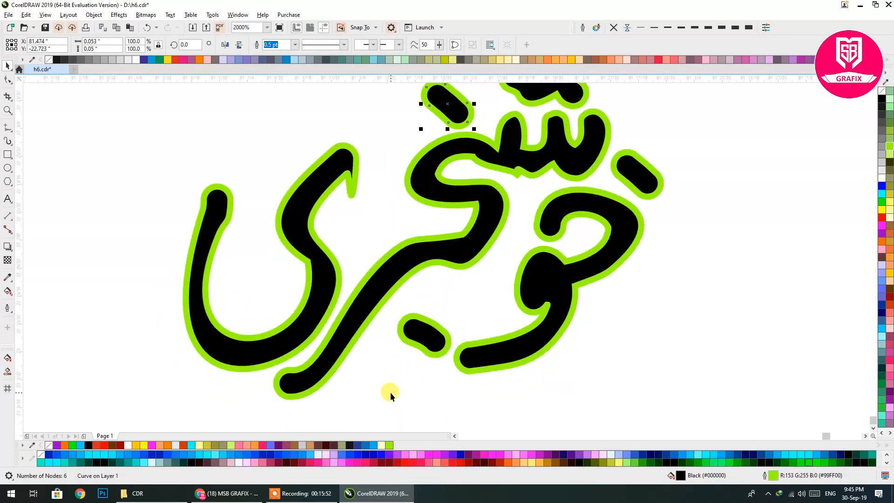
left_click(421, 347)
left_click(421, 347)
key("Delete")
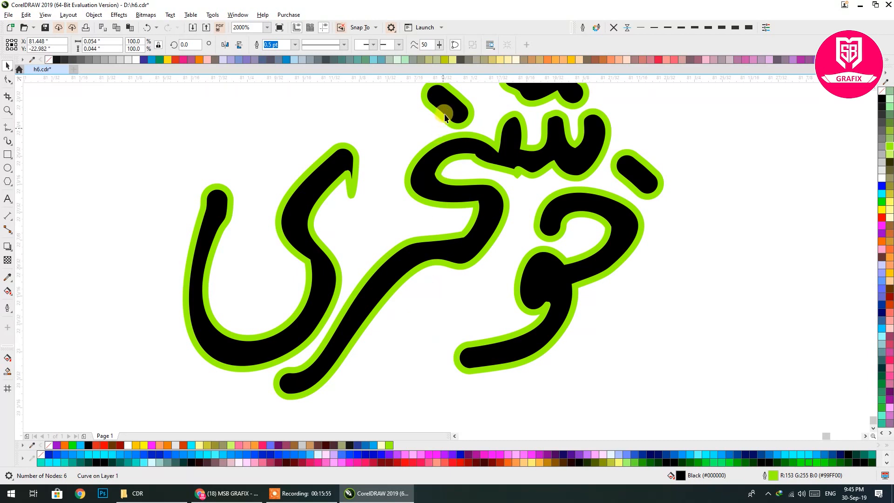
right_click(425, 319)
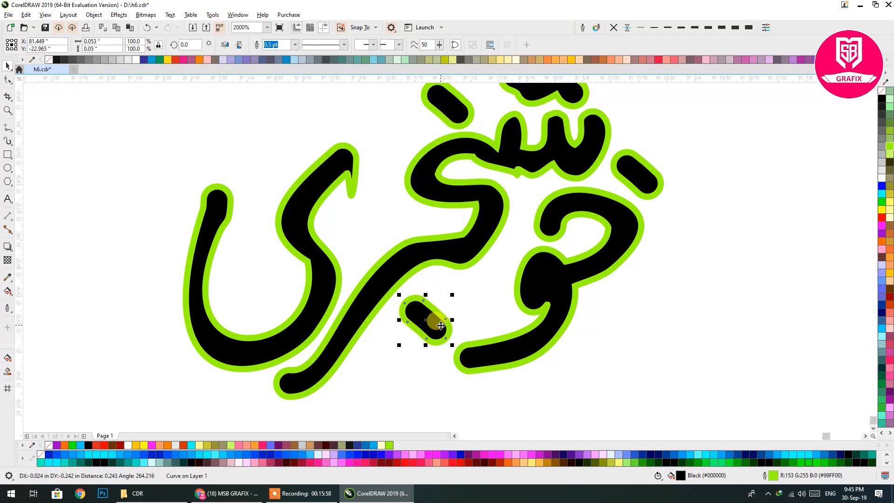
- Combine all eight خوشخبری shapes into one curve and remove its green outline
scroll(479, 328, "down", 2)
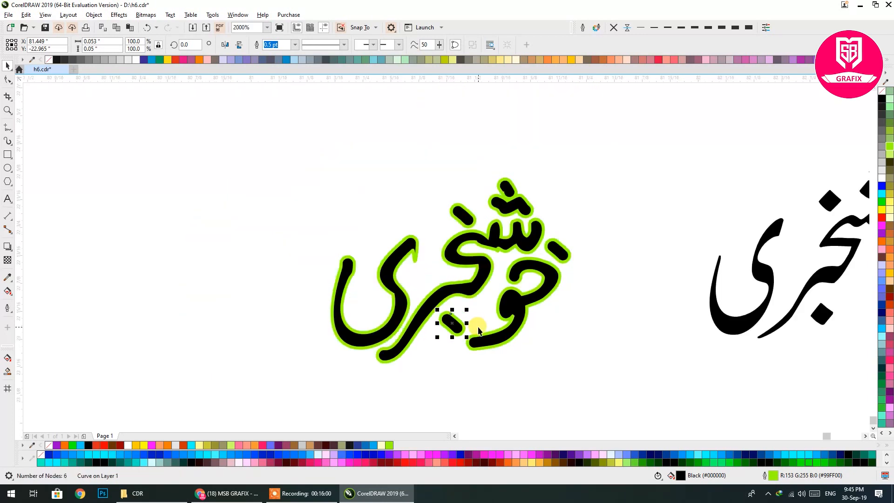
scroll(564, 310, "up", 1)
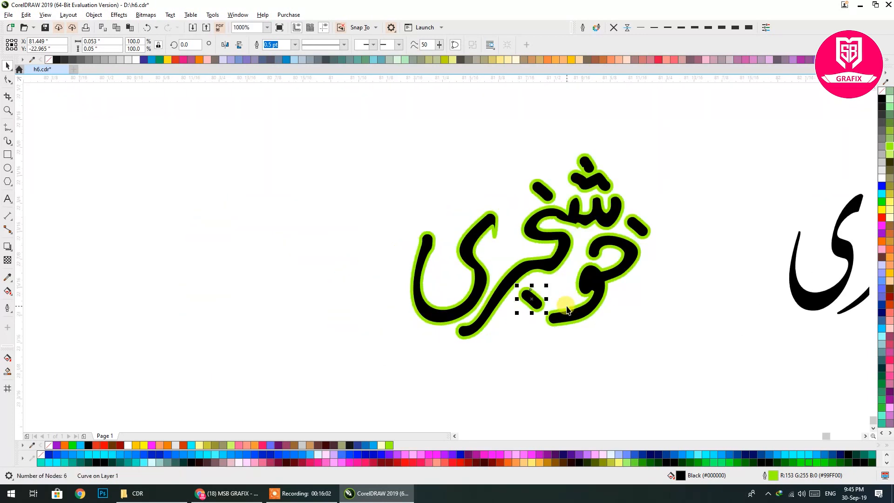
scroll(579, 299, "down", 1)
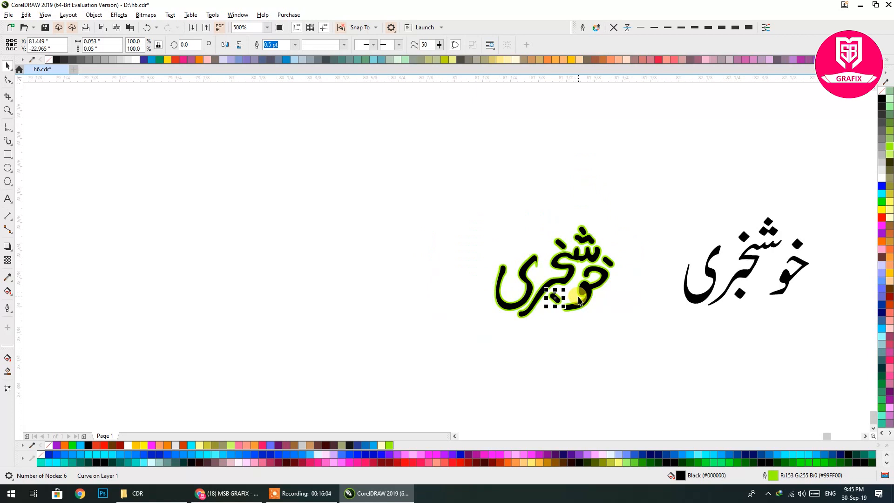
left_click(455, 194)
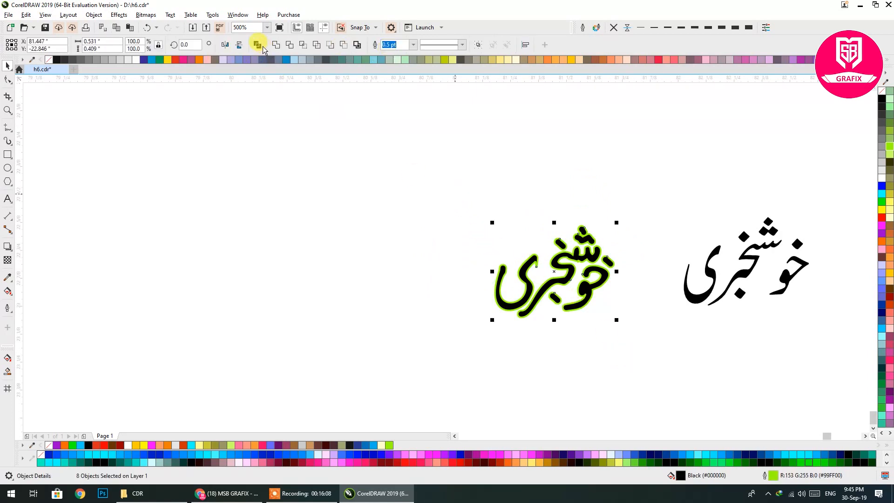
key("ctrl+l")
left_click(614, 29)
scroll(490, 350, "down", 3)
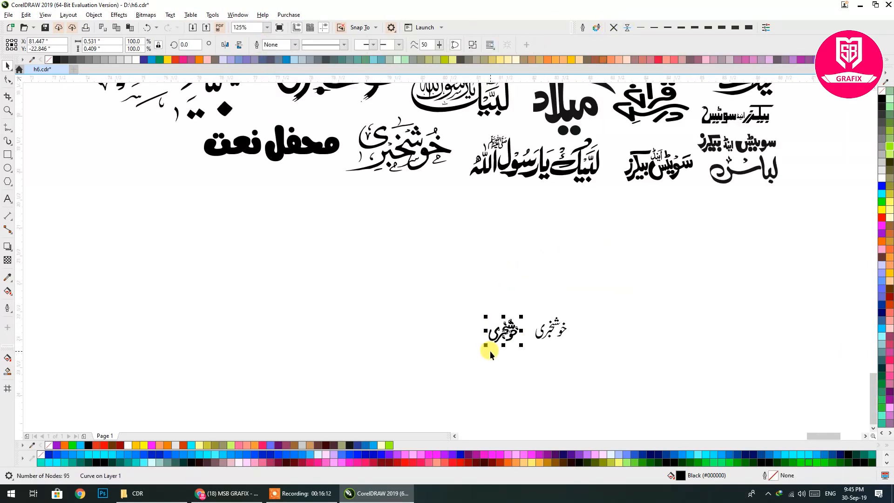
left_click(502, 355)
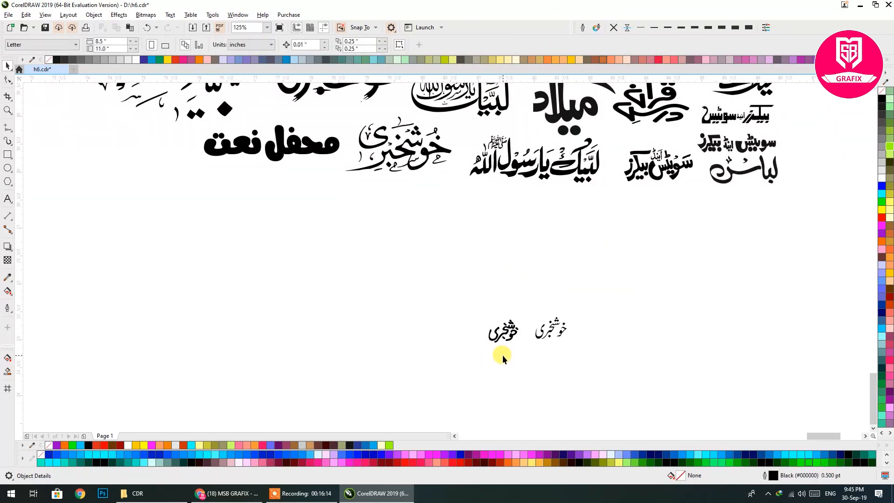
- Switch to File Explorer and look through the Islamic Collections folder inside CDR for a reference image
left_click_drag(490, 362, 683, 360)
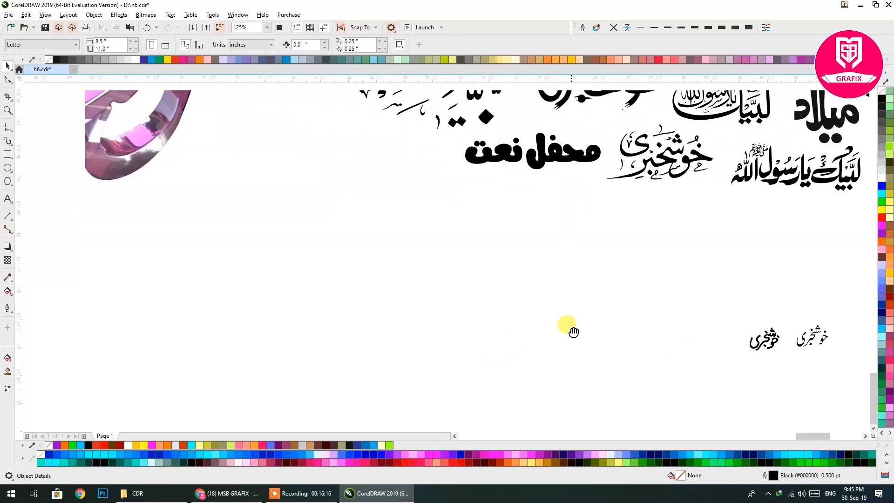
scroll(336, 261, "up", 2)
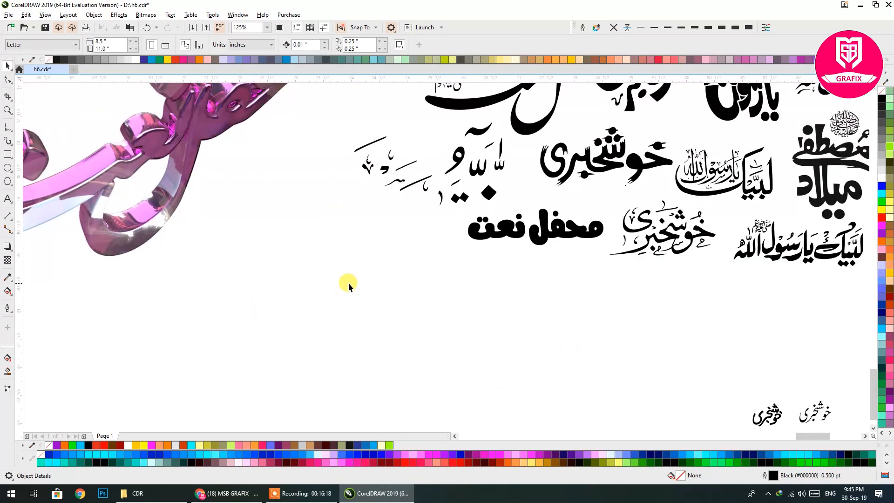
right_click(353, 269)
left_click(137, 494)
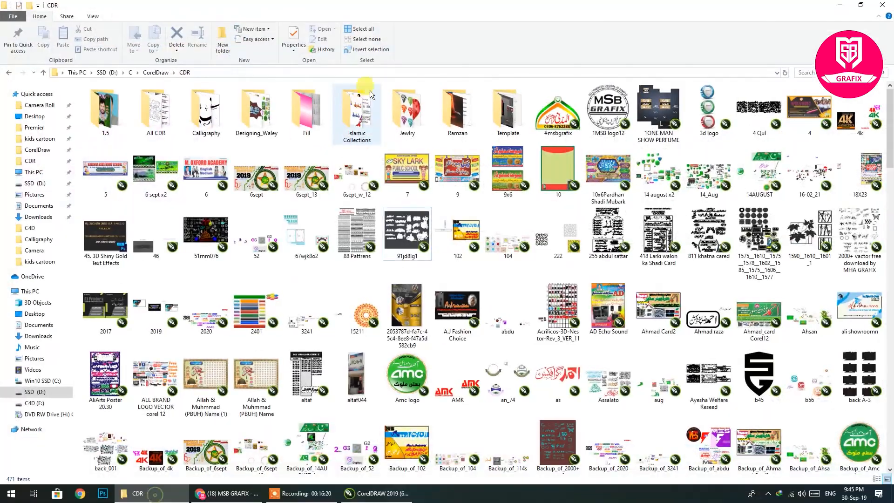
double_click(363, 134)
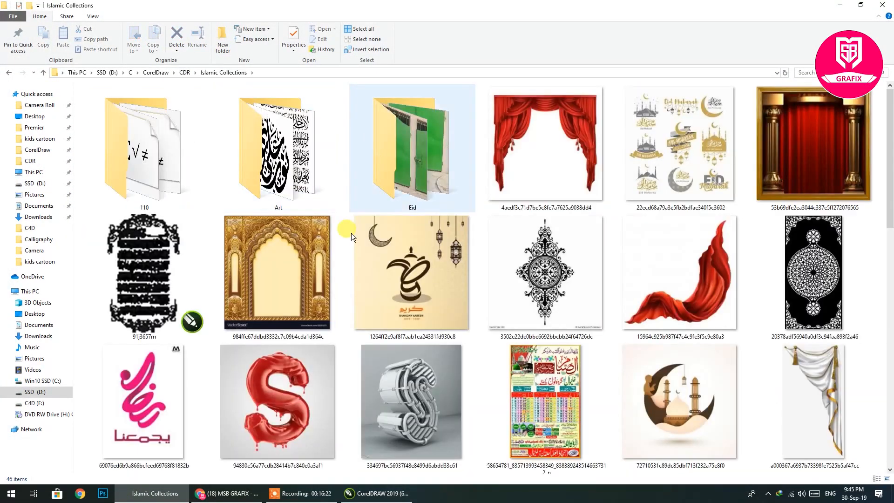
scroll(377, 195, "down", 10)
scroll(378, 194, "up", 6)
scroll(379, 191, "down", 6)
scroll(373, 190, "up", 10)
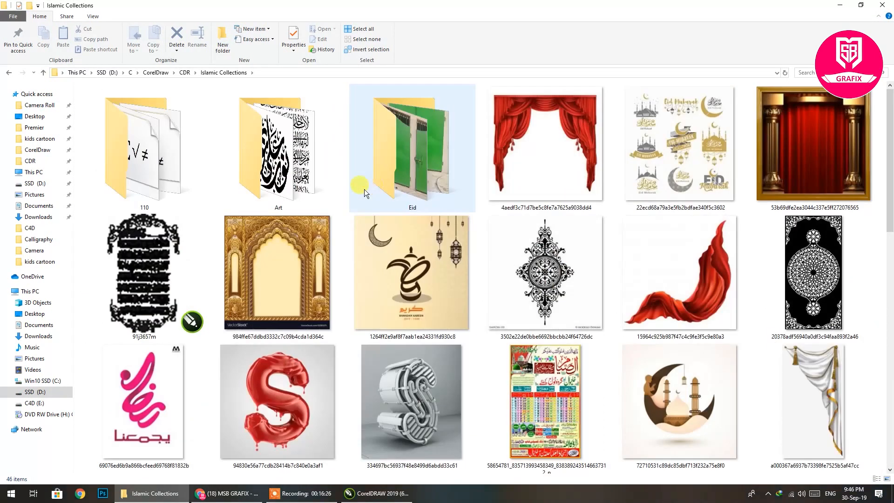
- Open the Eid folder, show its files as extra large icons and examine the images
double_click(415, 135)
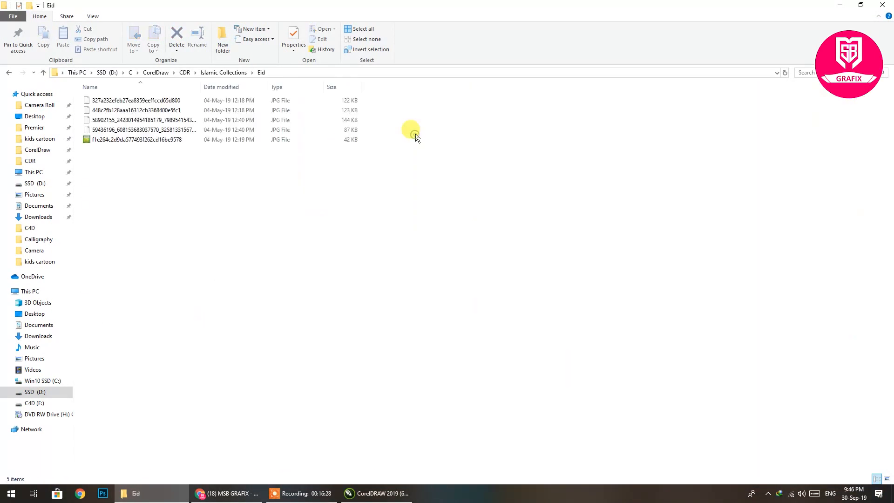
right_click(277, 216)
mouse_move(280, 225)
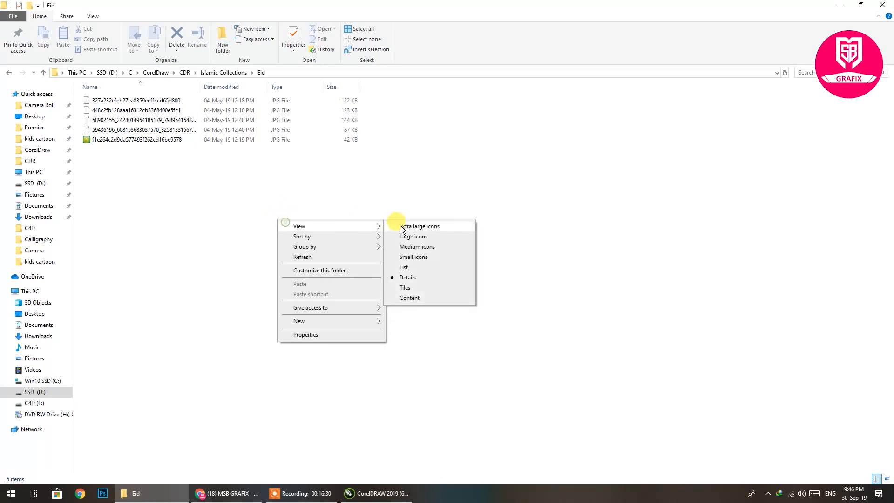
left_click(403, 227)
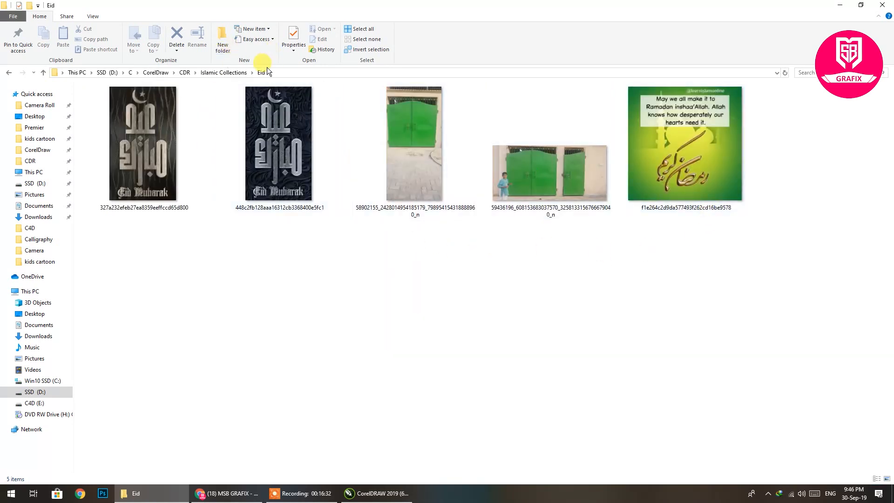
left_click(152, 163)
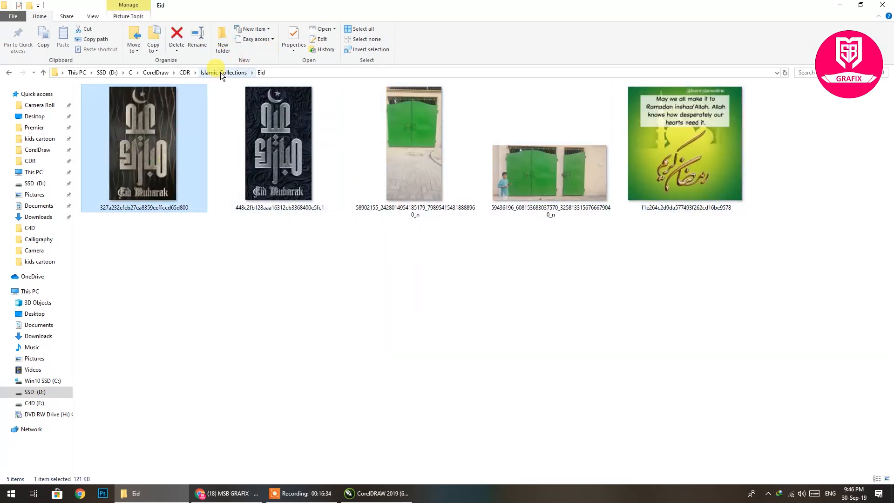
- Return to Islamic Collections, open the Art folder and show its files as large icons
left_click(220, 72)
double_click(317, 166)
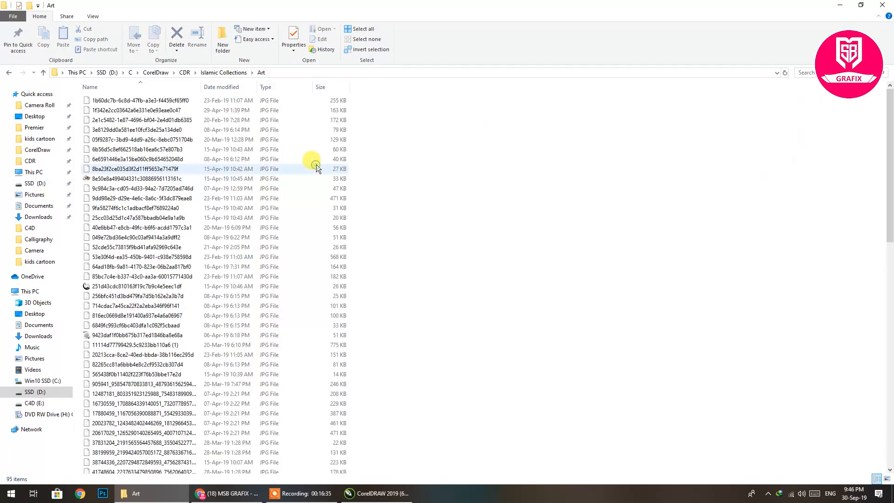
right_click(465, 177)
mouse_move(494, 183)
left_click(610, 192)
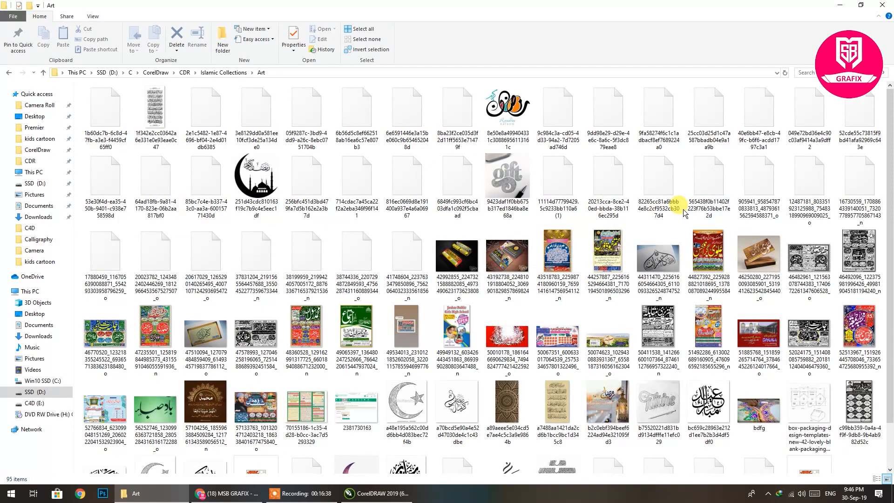
- Import the gift pencil-sketch image into the CorelDRAW document, move it to an empty area and enlarge it to about 7.77 inches square
left_click(508, 200)
left_click_drag(506, 179, 419, 344)
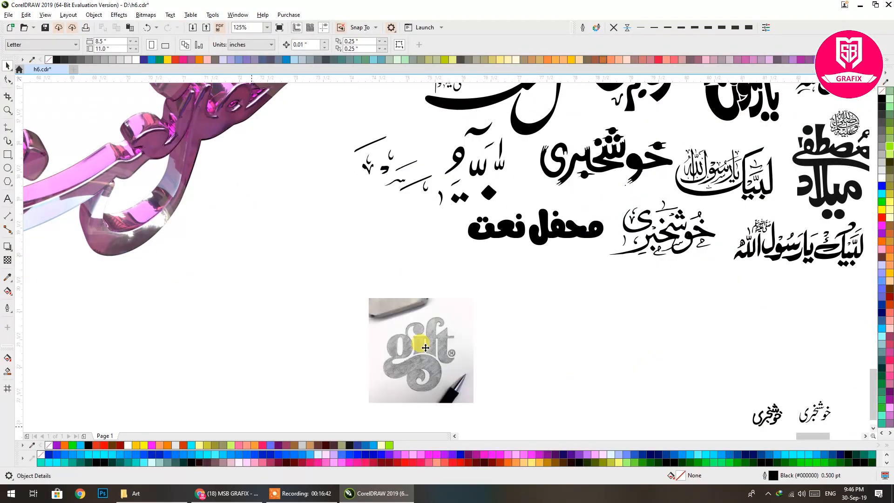
scroll(569, 172, "down", 2)
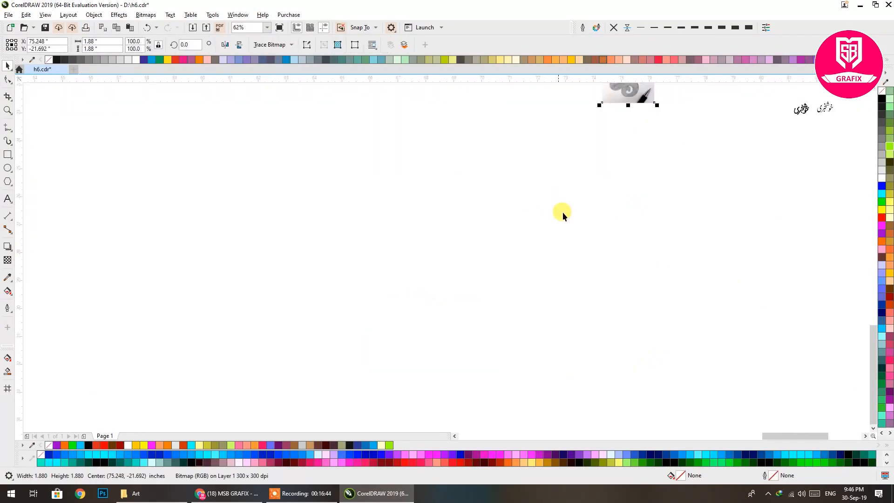
left_click_drag(637, 90, 533, 354)
left_click(533, 354)
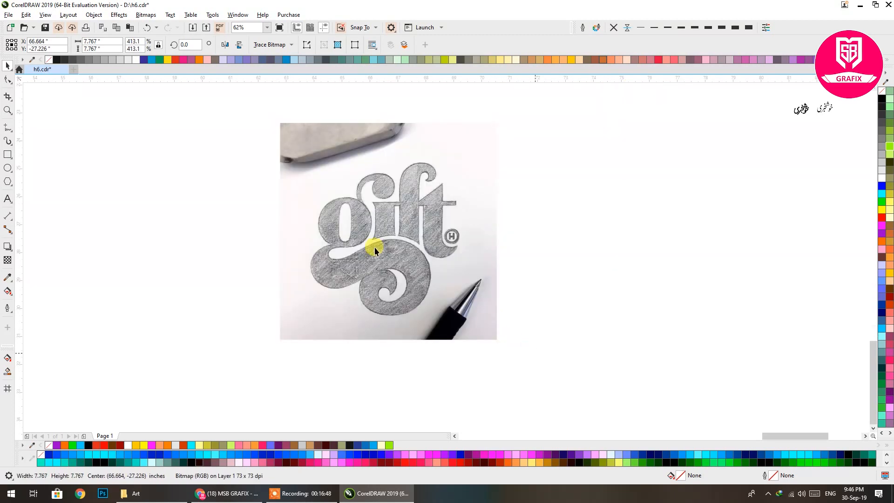
- Start a path with the Pen tool and trace the upper curl of the g in the gift sketch with straight segments
scroll(423, 250, "up", 2)
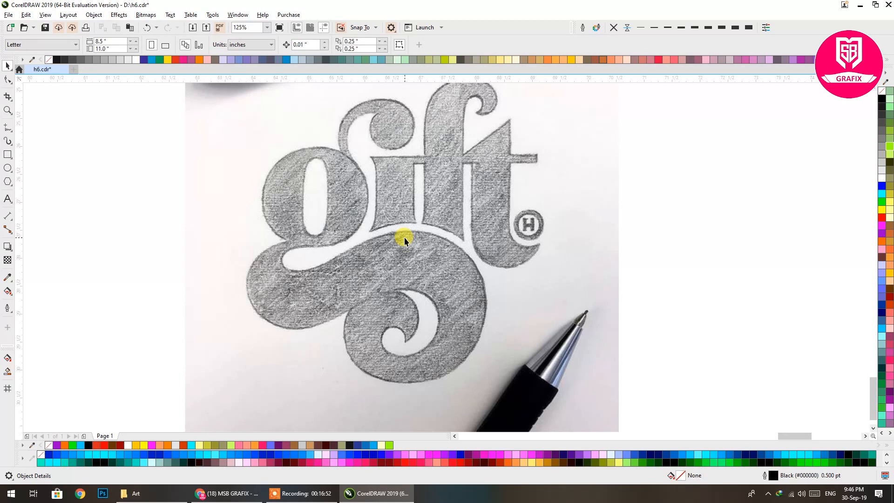
left_click(12, 136)
left_click(21, 165)
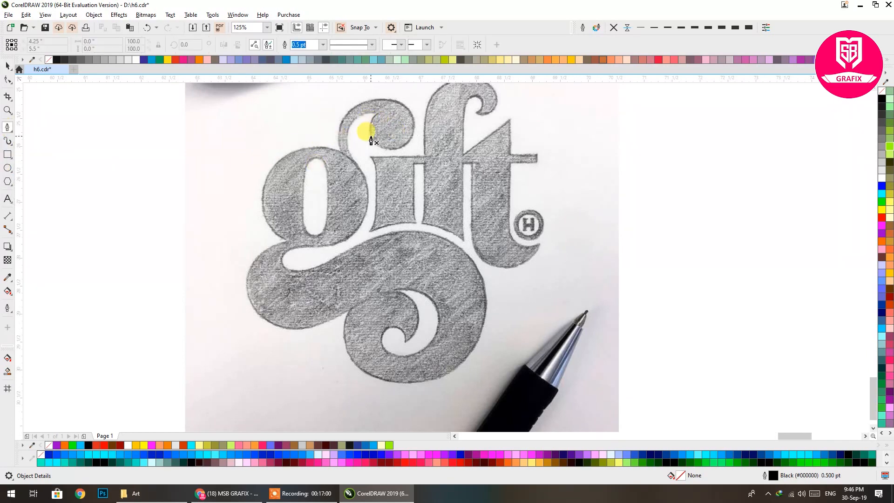
left_click(377, 114)
left_click(378, 149)
left_click(416, 122)
left_click(370, 99)
left_click(338, 137)
left_click(340, 150)
- Continue the path with straight segments along the outer left side of the g's bowl and around its lower loop
left_click(300, 148)
left_click(263, 210)
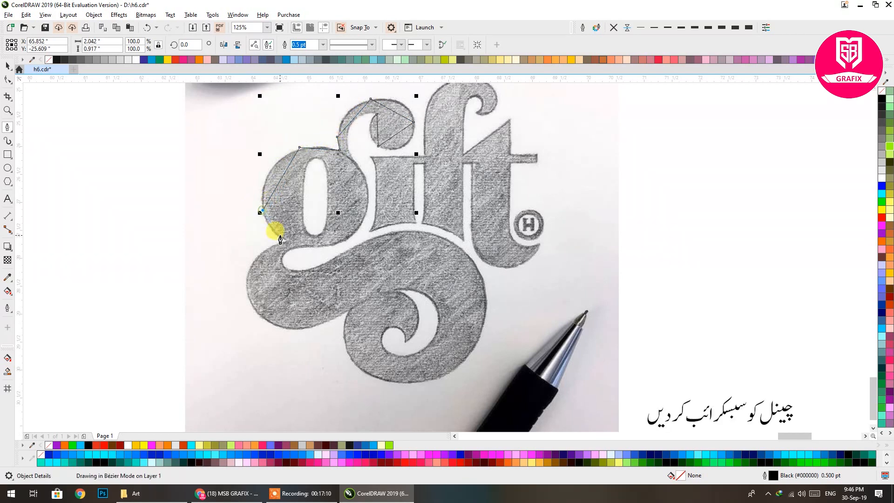
left_click(287, 239)
left_click(247, 285)
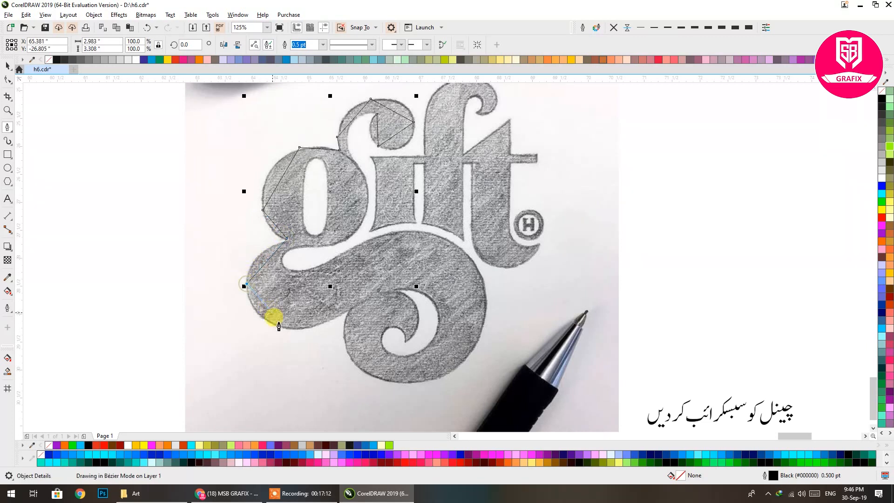
left_click(283, 329)
- Continue the straight-segment path along the g's tail, around its inner spiral to the tip and back up the spiral's outer edge
left_click(386, 291)
left_click(435, 305)
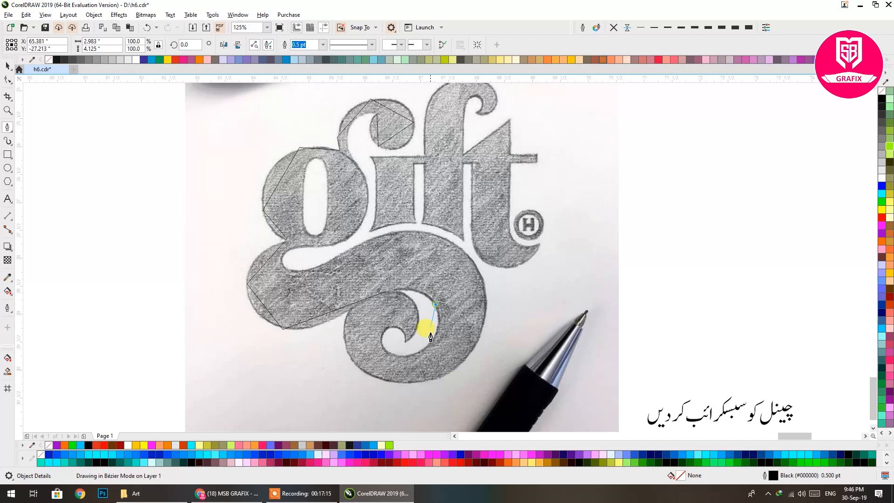
left_click(413, 355)
left_click(383, 336)
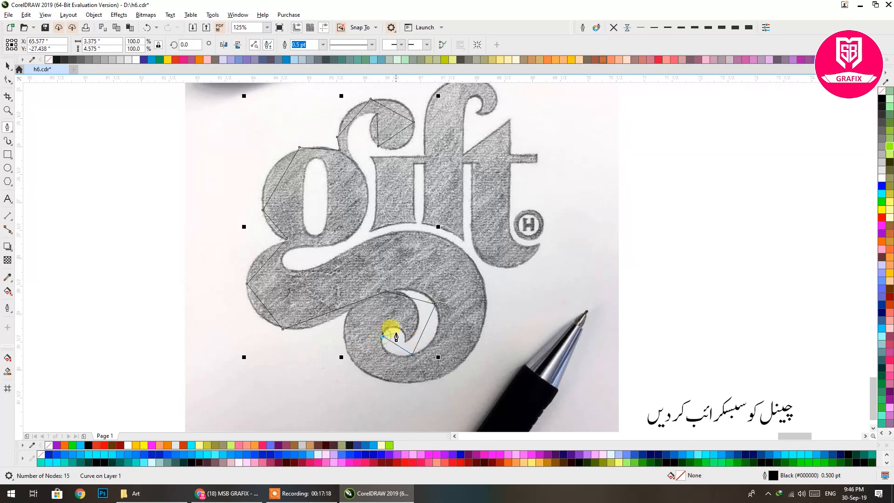
left_click(404, 331)
left_click(406, 341)
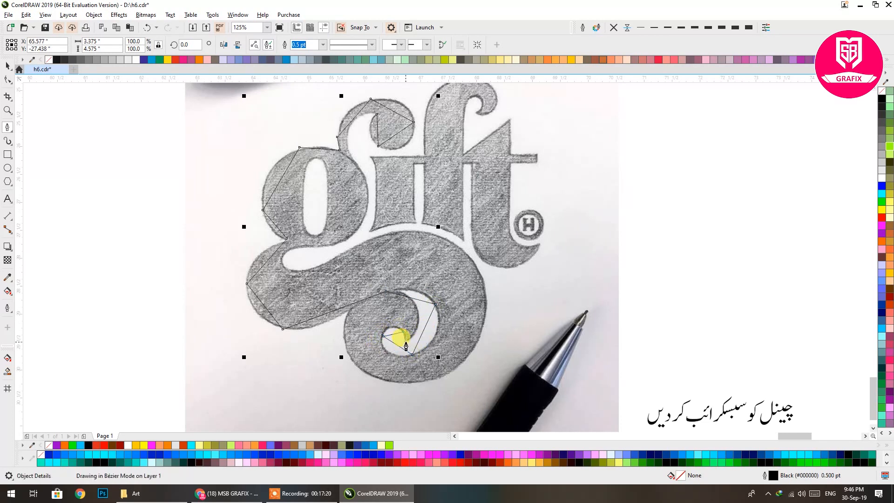
left_click(417, 307)
left_click(391, 288)
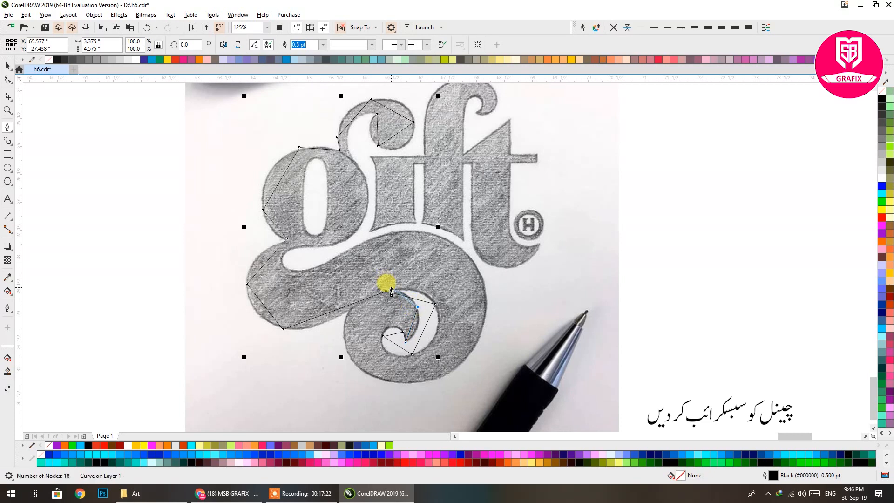
- Trace the outer edge of the g's round tail with straight segments, ending at the start of the white gap below the bowl
left_click(345, 321)
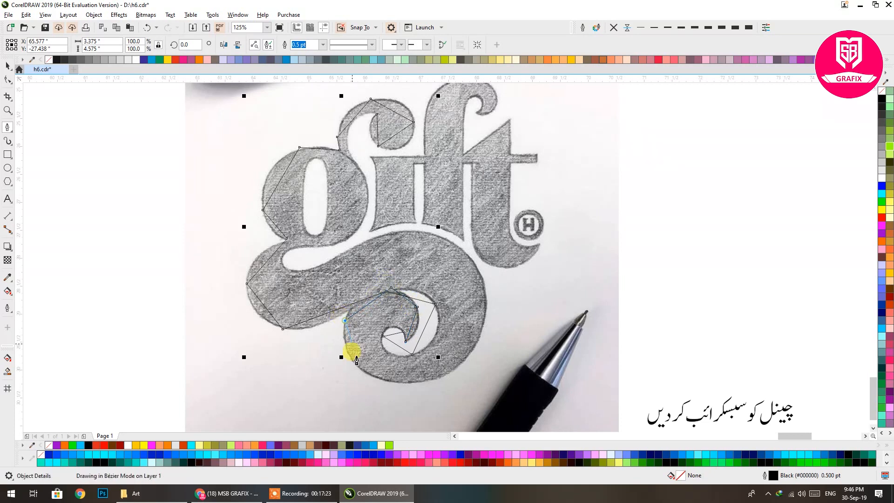
left_click(375, 371)
left_click(457, 366)
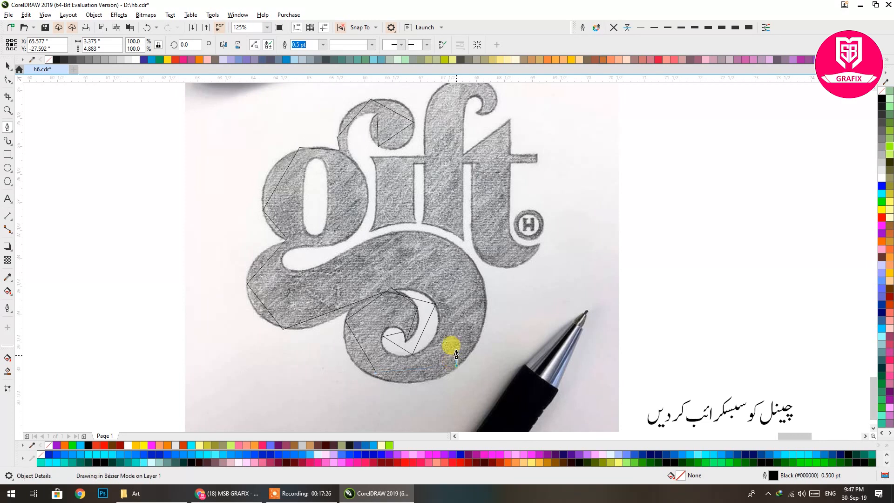
left_click(479, 269)
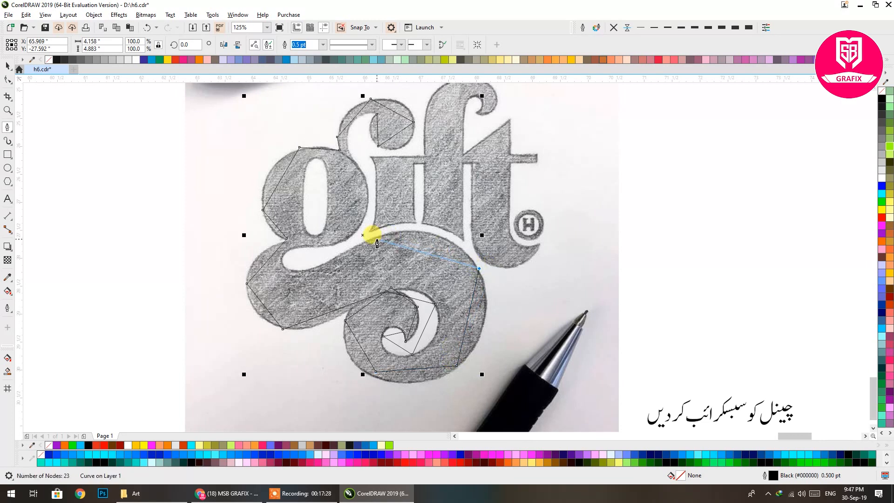
left_click(376, 238)
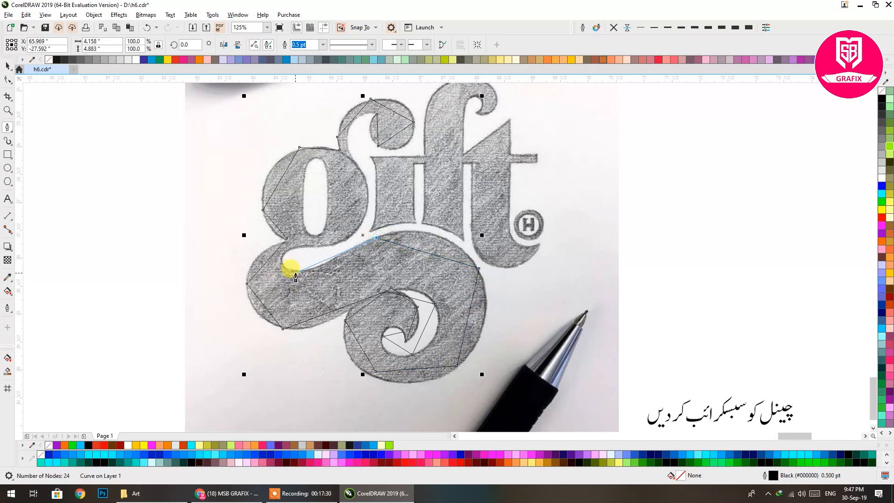
- Trace the gap under the bowl, the bowl's inner-facing side and the neck, and close the g outline at the upper curl
left_click(296, 270)
left_click(288, 248)
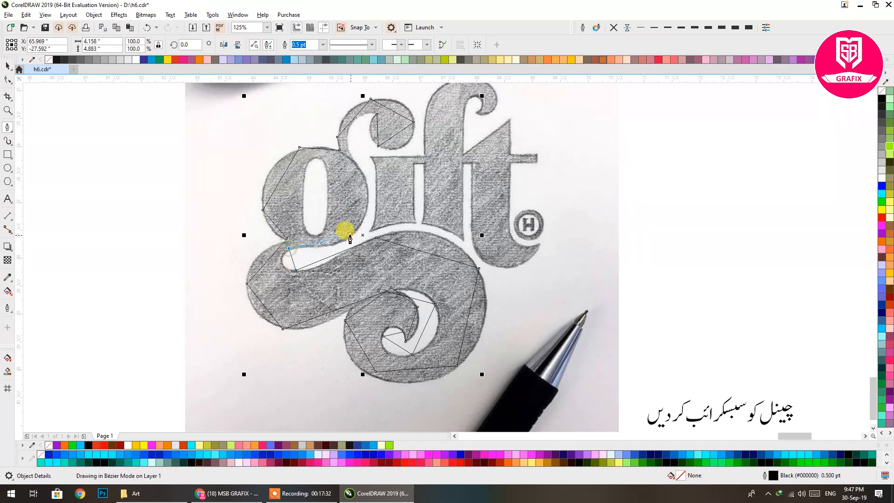
left_click(348, 237)
left_click(363, 174)
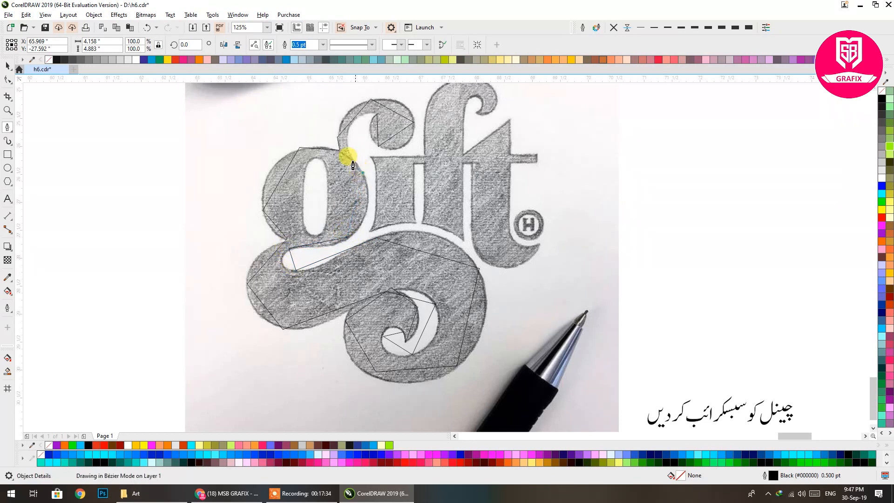
left_click(346, 146)
left_click(361, 115)
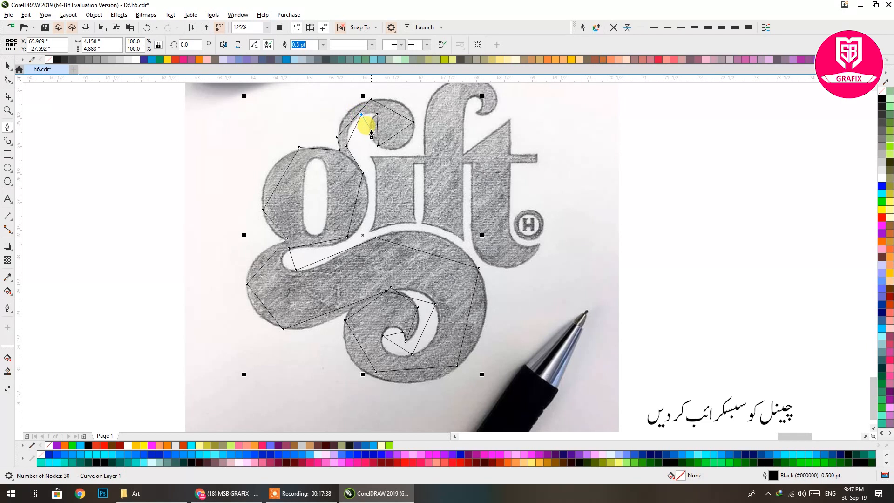
left_click(370, 129)
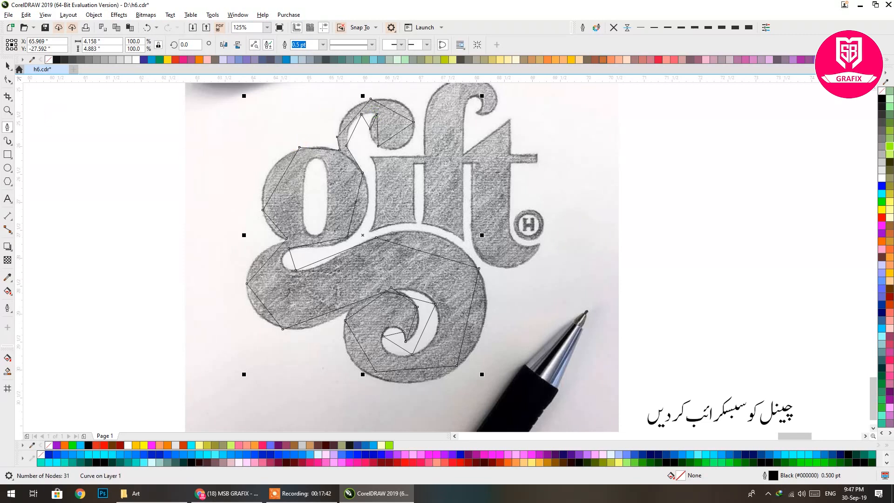
- Fill the closed g outline with pale yellow (R255 G255 B204) and apply a uniform transparency of 50
left_click(8, 80)
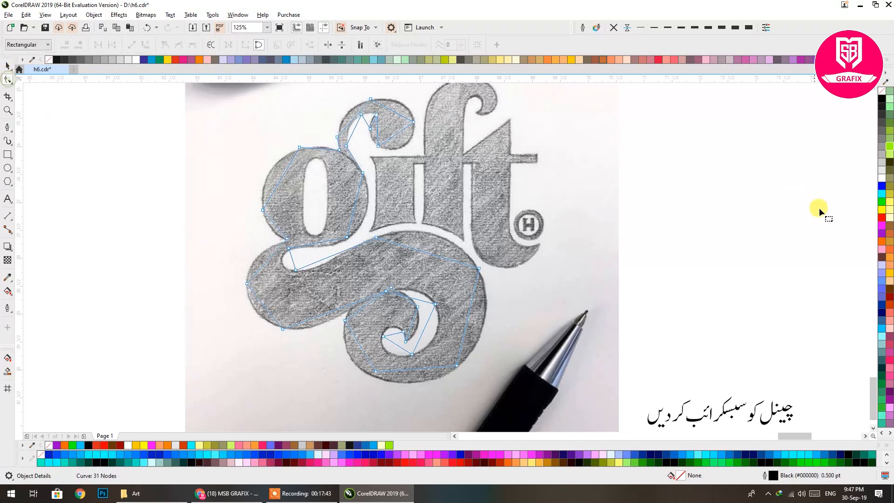
left_click(890, 221)
left_click(7, 260)
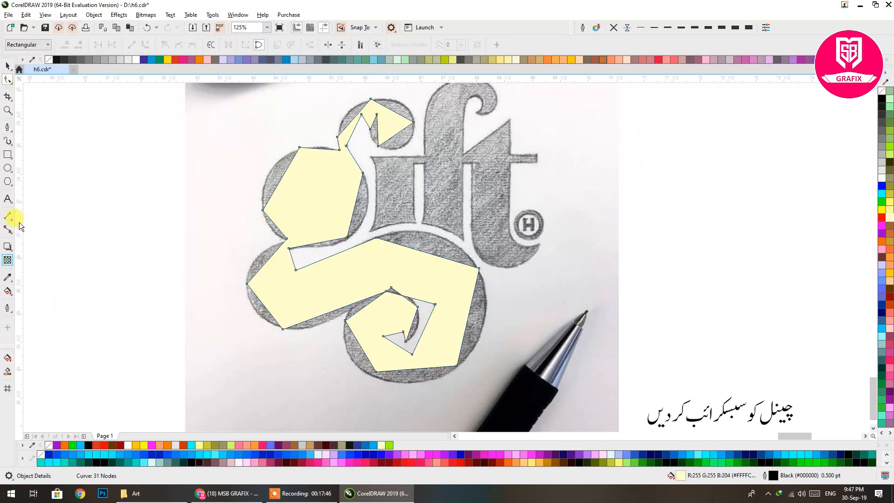
left_click(25, 45)
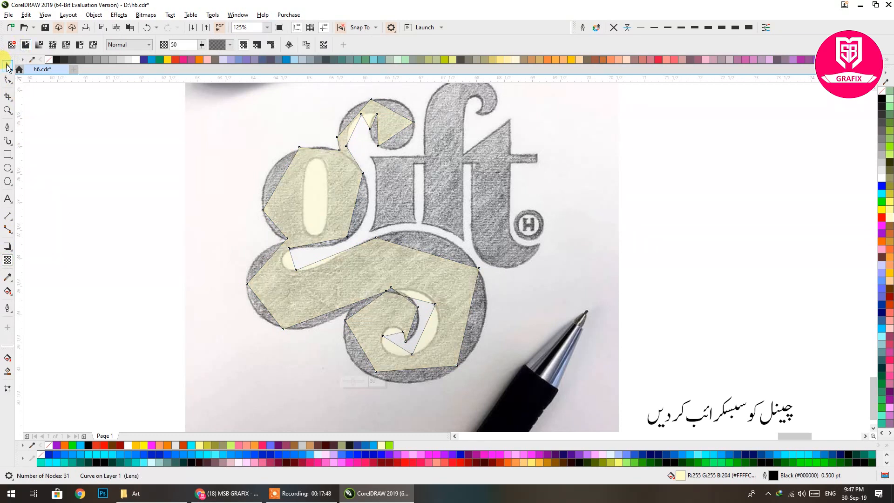
- Select all nodes of the g outline with the Shape tool and convert its straight segments to curves
left_click(6, 67)
left_click(8, 80)
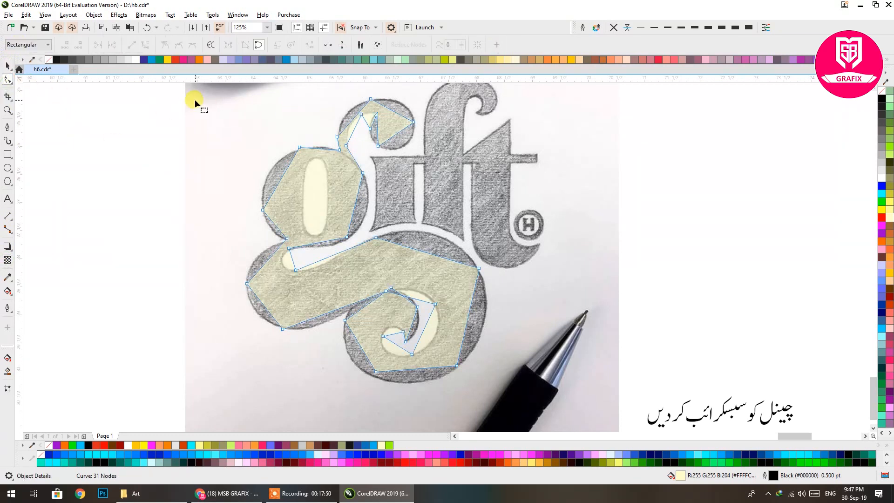
left_click_drag(462, 293, 510, 393)
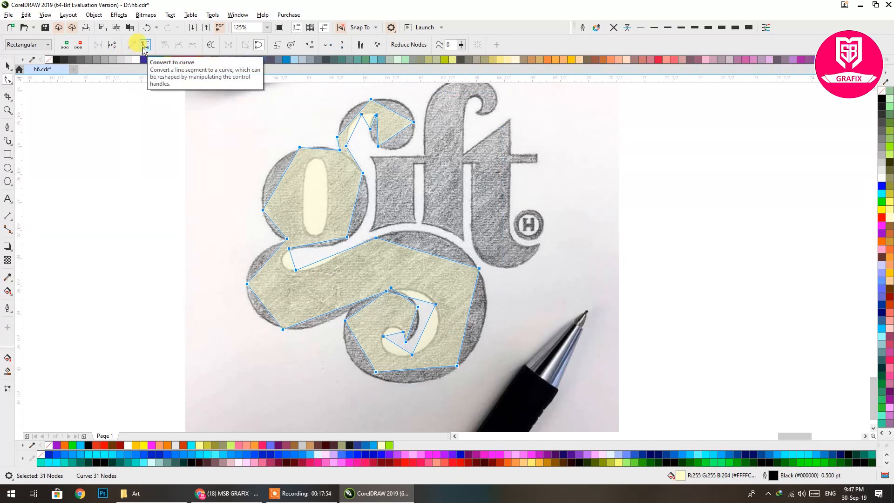
left_click(130, 136)
- Bend the two outer segments of the g's upper curl to match the sketched arc
left_click_drag(393, 132, 402, 165)
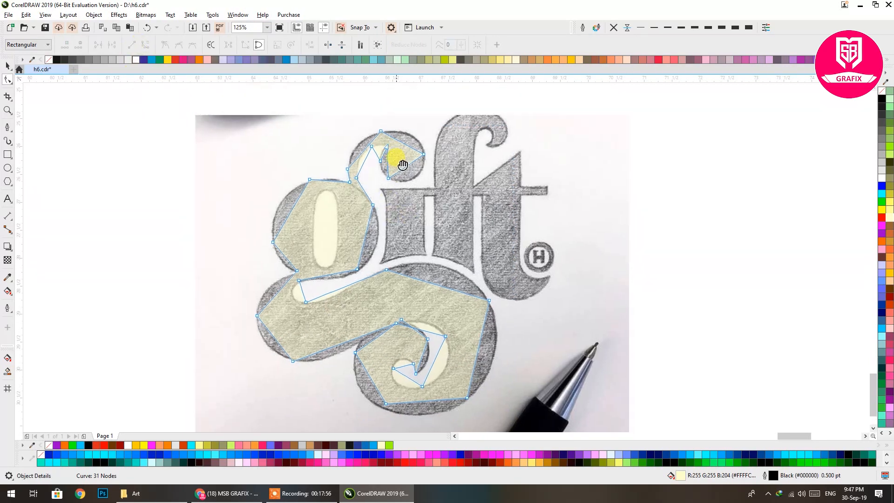
scroll(404, 146, "up", 5)
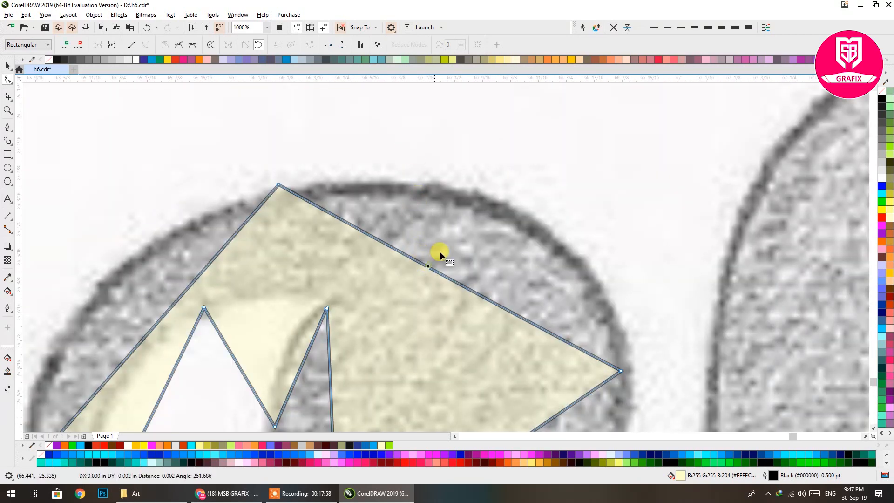
left_click(429, 268)
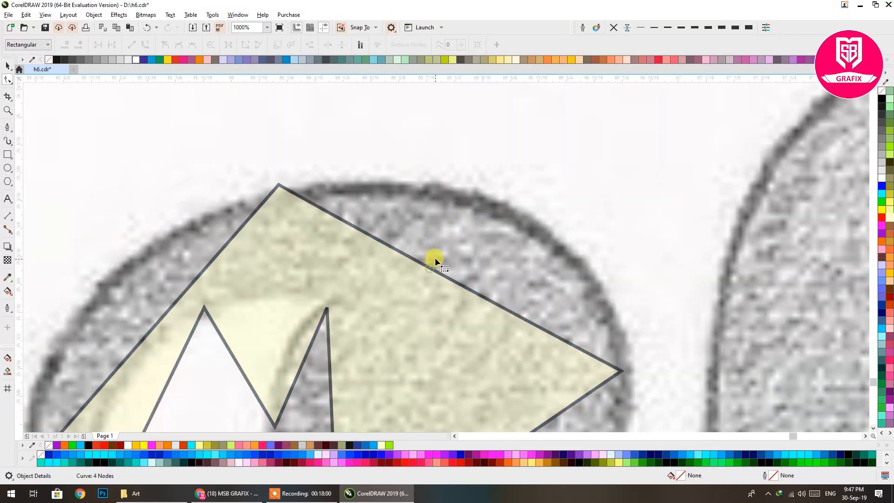
left_click(430, 269)
left_click_drag(432, 269, 514, 210)
scroll(591, 195, "down", 3)
scroll(591, 194, "left", 6)
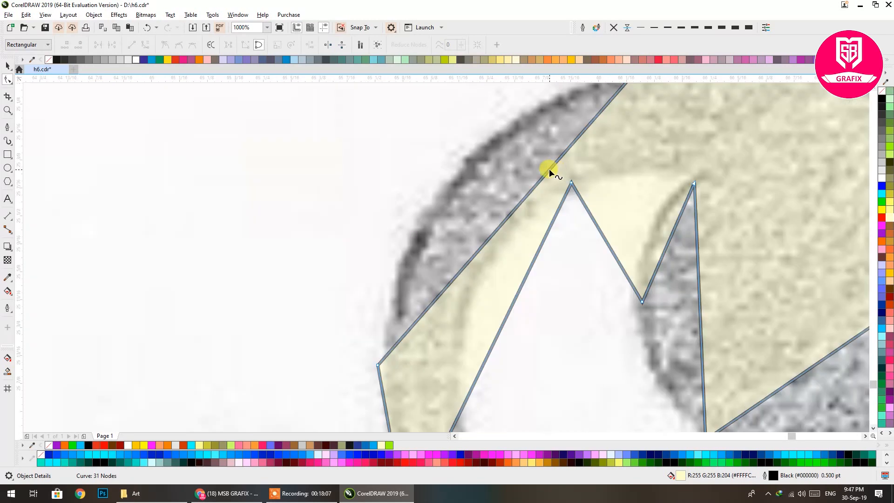
left_click_drag(549, 169, 485, 145)
- Smooth the outer edge of the g's neck by adding a node on the curl and deleting the corner node below it
scroll(431, 150, "down", 1)
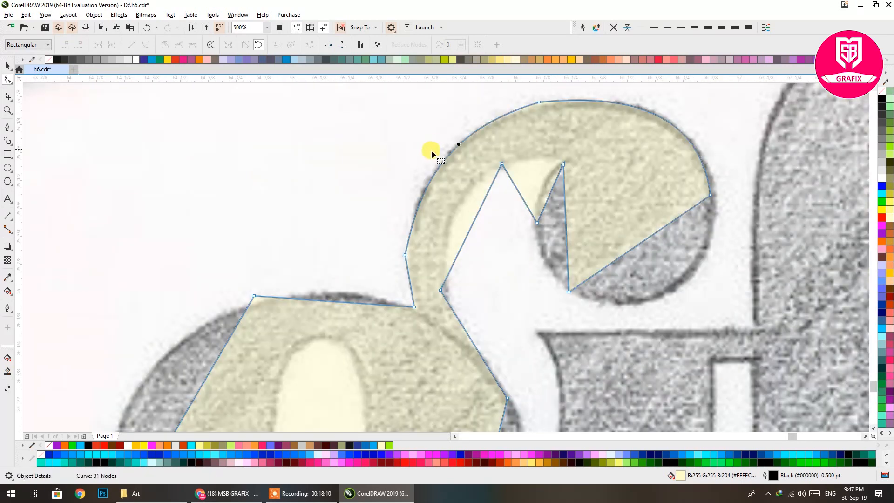
scroll(414, 269, "up", 1)
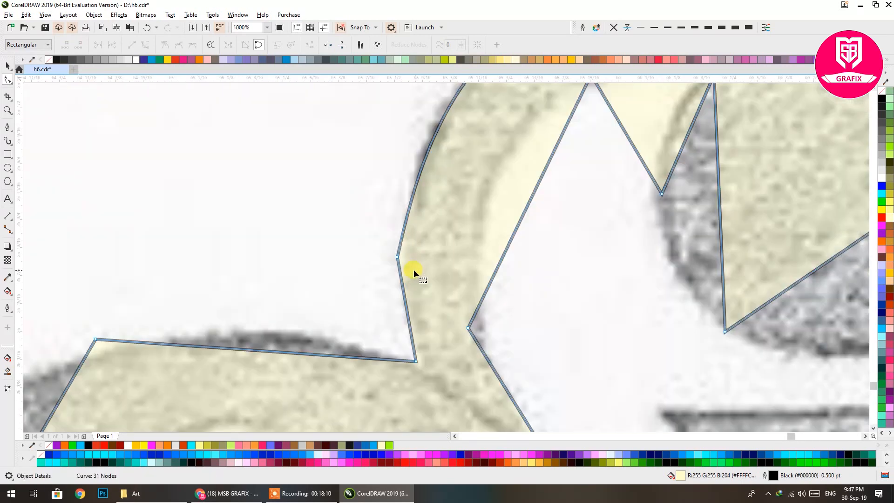
double_click(454, 99)
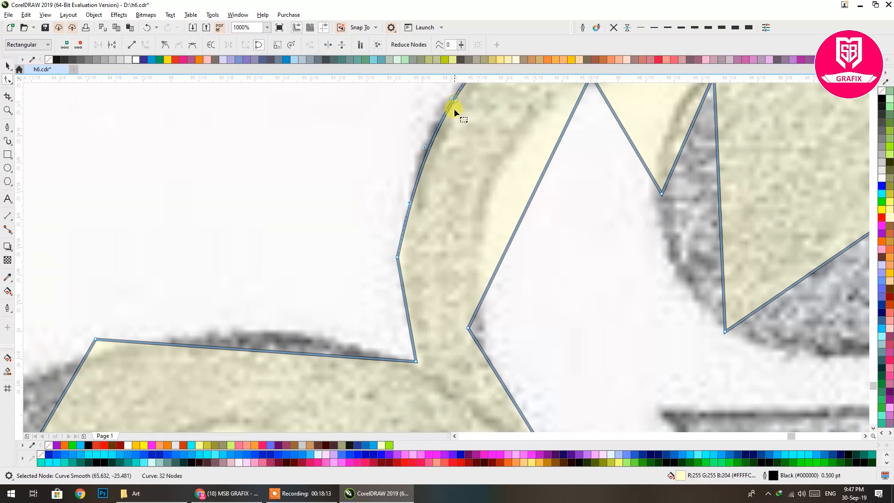
double_click(398, 256)
scroll(415, 315, "down", 1)
scroll(393, 232, "up", 1)
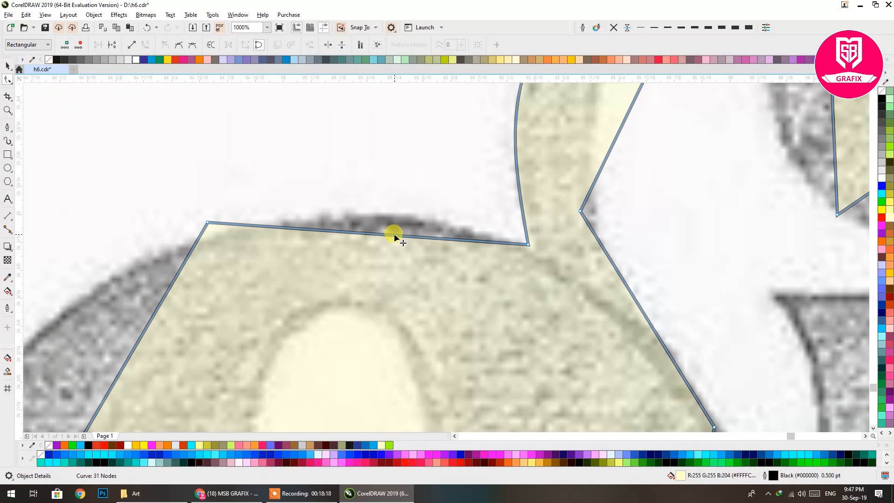
- Bend the segments along the top and outer left side of the g's bowl to follow the sketch
left_click_drag(394, 234, 399, 218)
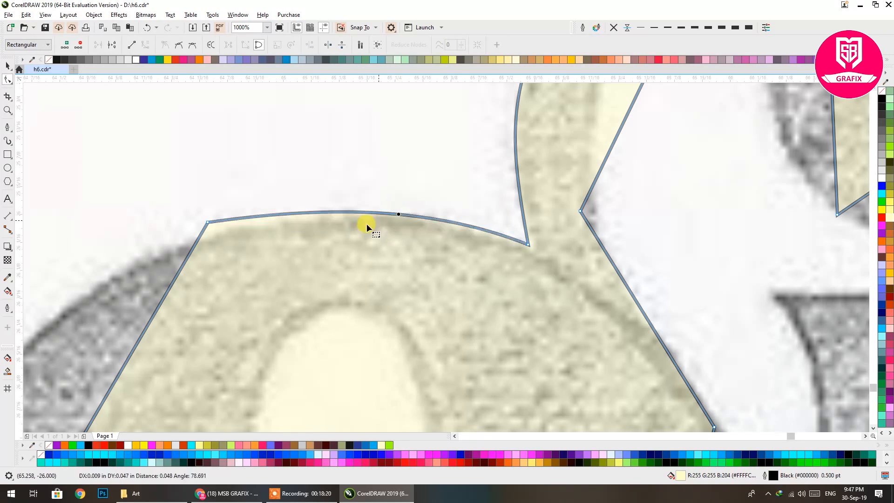
scroll(365, 223, "down", 1)
scroll(495, 176, "up", 1)
left_click(428, 134)
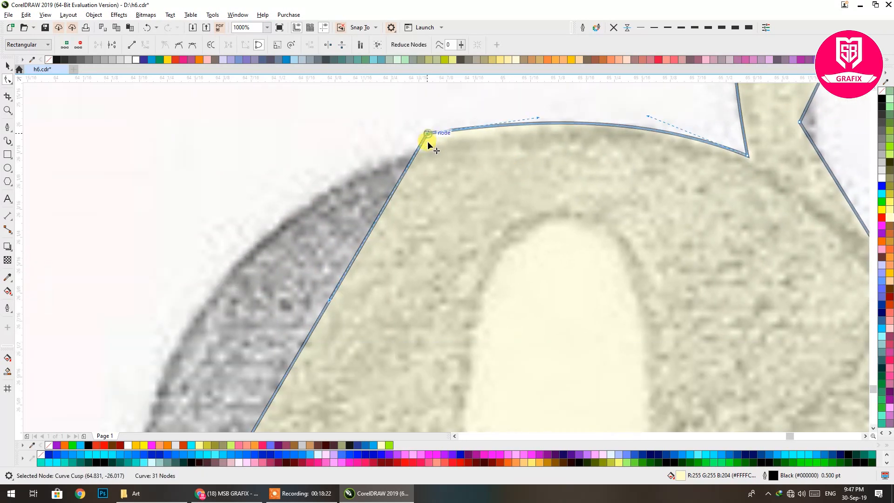
scroll(429, 147, "down", 1)
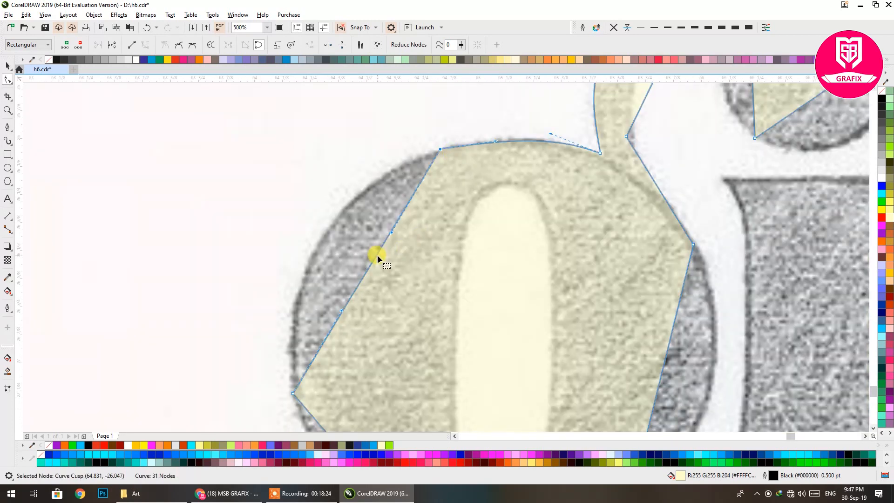
left_click_drag(376, 255, 366, 196)
scroll(371, 172, "down", 2)
scroll(355, 224, "up", 2)
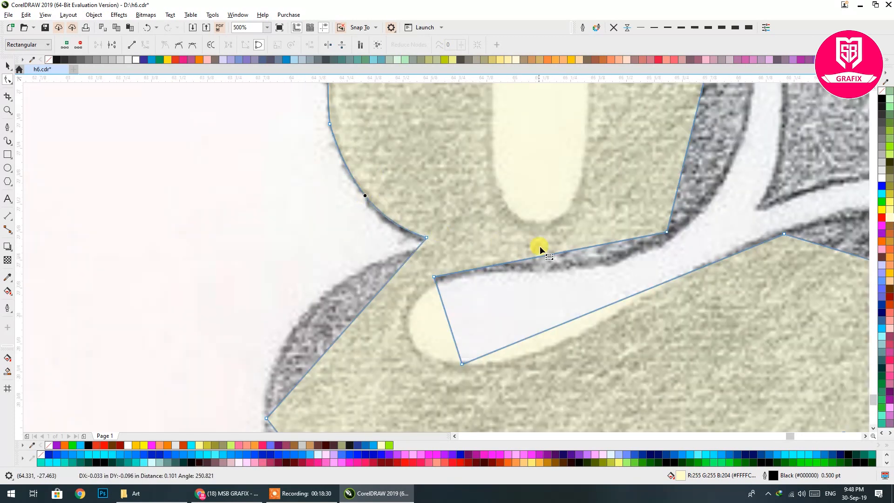
- Bend the segments along the underside and right side of the g's bowl to follow the sketch
left_click_drag(557, 251, 602, 264)
scroll(466, 308, "up", 3)
scroll(419, 335, "right", 5)
left_click_drag(501, 219, 524, 257)
scroll(524, 257, "down", 2)
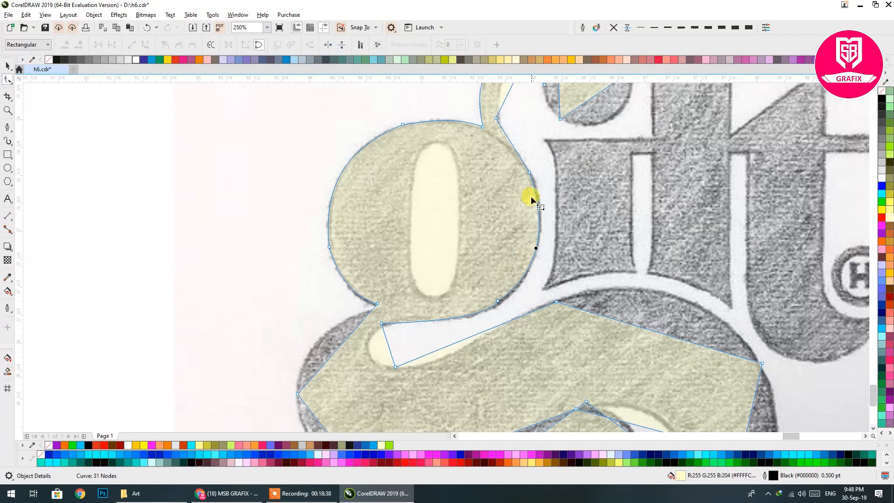
- Reshape the inner edge of the g's neck by bending its segments into the curl and deleting the corner node between them
scroll(503, 122, "up", 2)
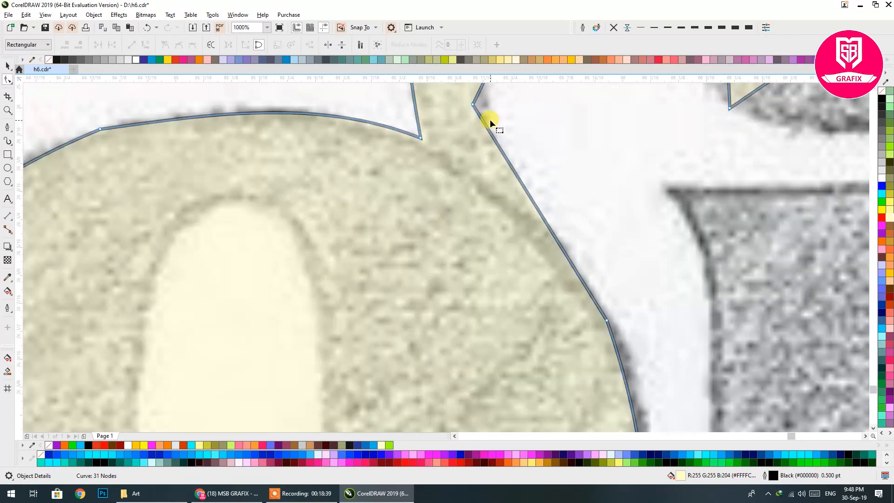
left_click(537, 208)
left_click_drag(537, 208, 528, 210)
left_click_drag(569, 304, 575, 399)
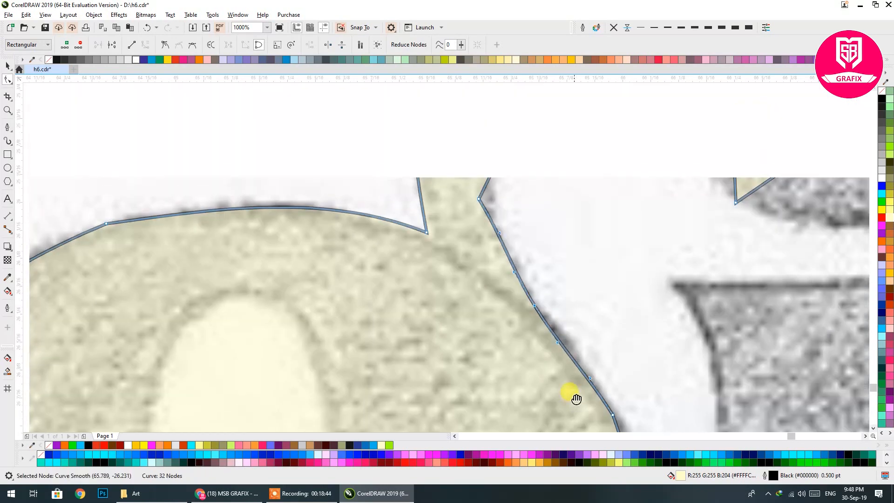
double_click(479, 197)
scroll(483, 223, "down", 1)
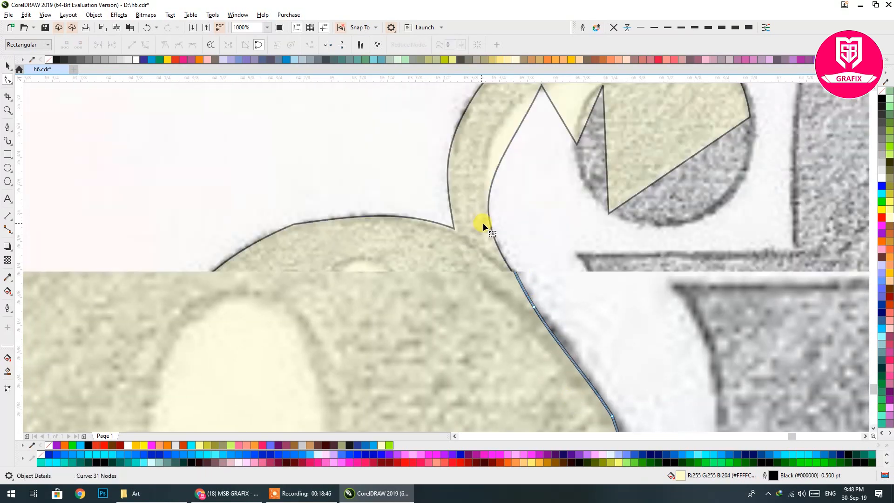
left_click_drag(489, 197, 487, 178)
scroll(494, 134, "down", 2)
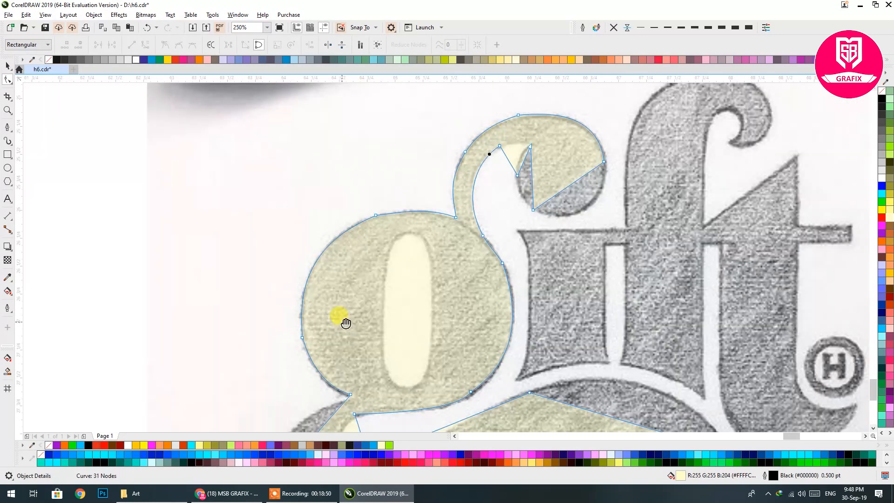
scroll(413, 270, "up", 2)
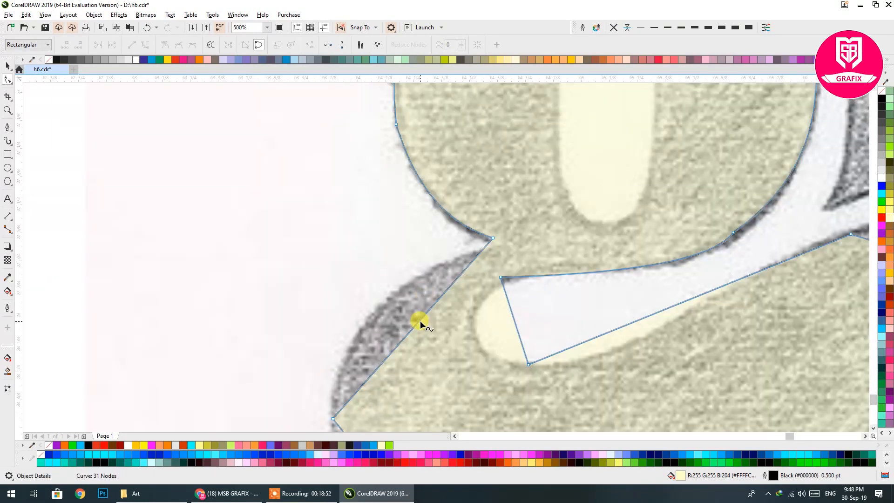
- Bend the segment below the g's bowl into the upper left curve of the tail and move its junction node onto the sketch
left_click_drag(419, 320, 383, 300)
mouse_move(493, 239)
left_mouse_down()
mouse_move(503, 241)
mouse_move(488, 229)
left_mouse_up()
left_click(389, 301)
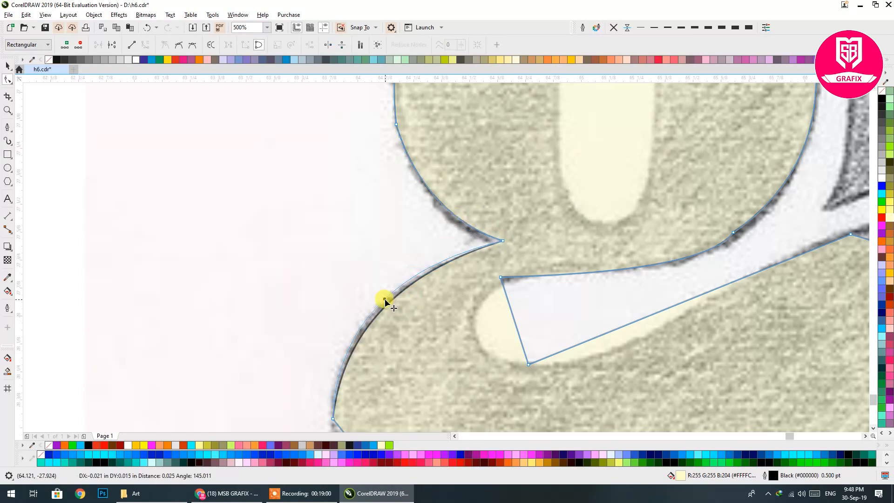
scroll(418, 211, "down", 3)
scroll(421, 209, "up", 3)
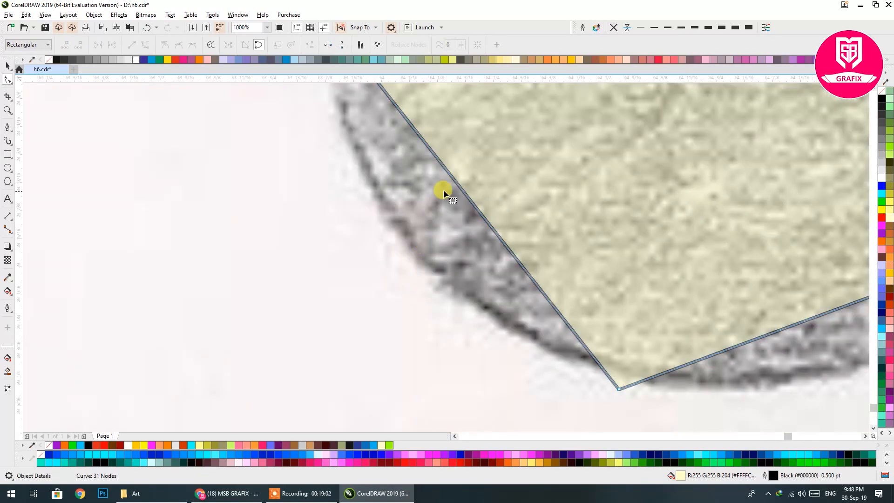
- Bend the tail's lower left segment along the sketch and move its bottom node onto the pencil outline
left_click_drag(447, 174, 390, 209)
scroll(535, 326, "down", 2)
scroll(392, 355, "up", 2)
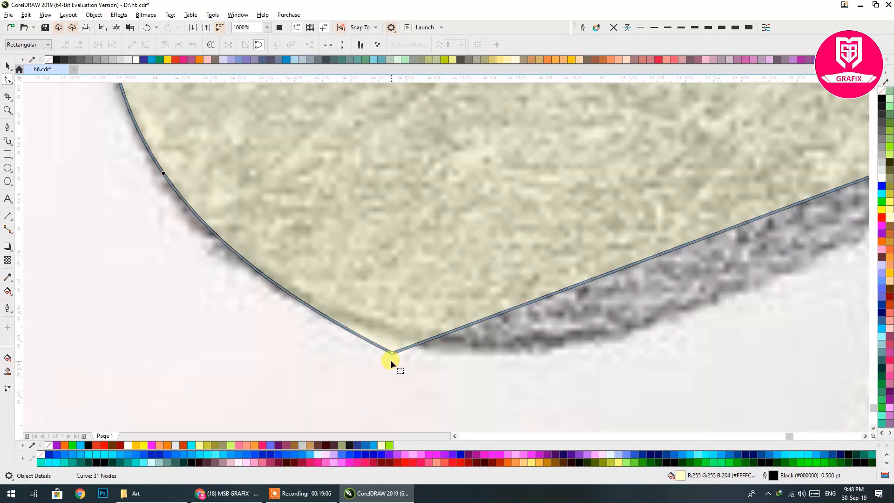
left_click_drag(393, 351, 401, 337)
left_click_drag(212, 219, 207, 232)
scroll(174, 255, "down", 2)
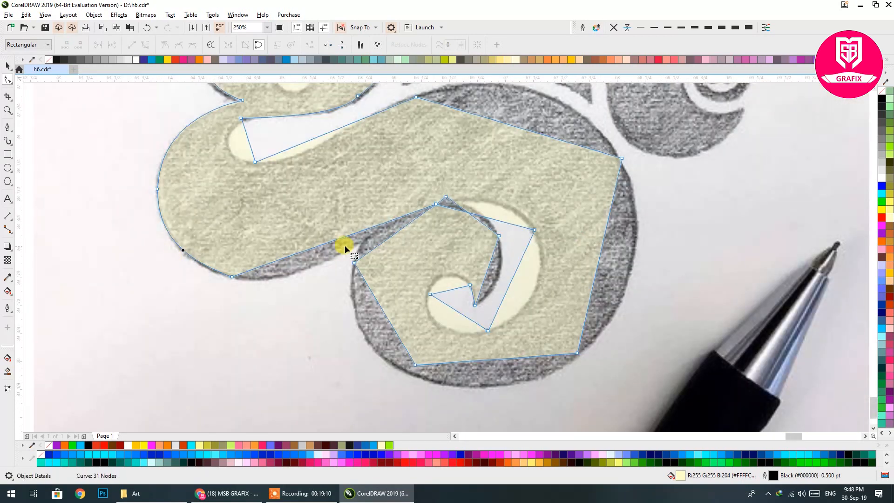
- Bend the tail's underside along the sketch, add a node where it meets the spiral, and move the adjoining peak node onto the outline
scroll(339, 244, "up", 1)
left_click_drag(329, 233, 279, 286)
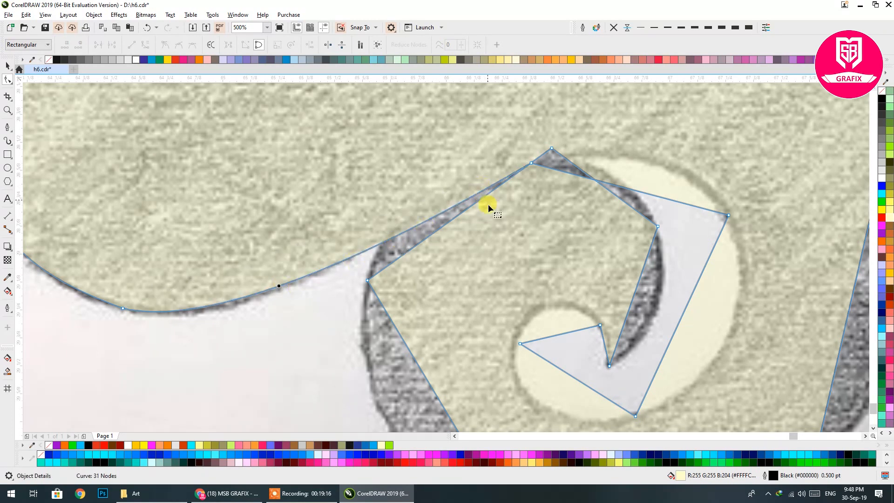
double_click(379, 242)
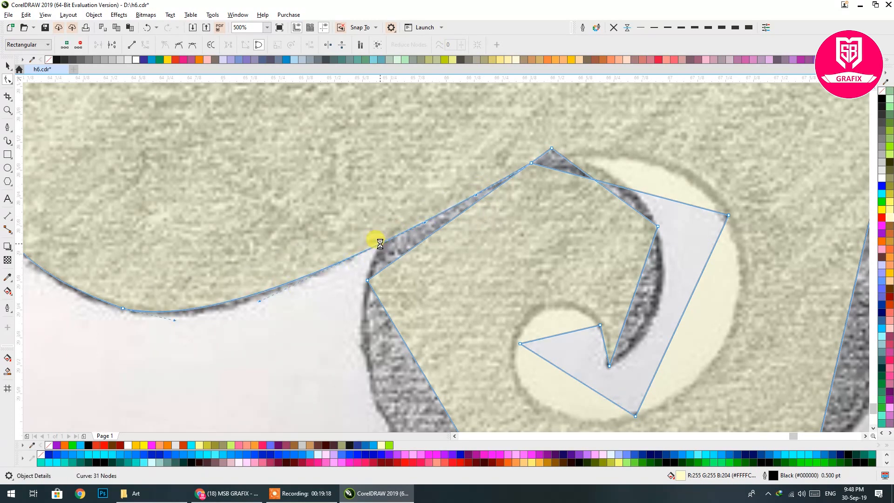
left_click_drag(462, 200, 462, 194)
left_click_drag(532, 164, 546, 141)
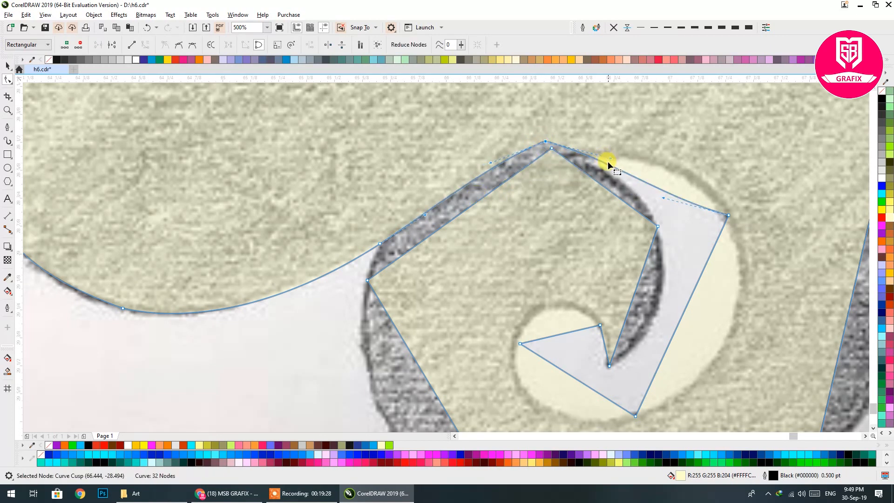
- Bend the outer edge of the spiral's inner gap along its top, right side and underside to match the sketch
left_click(668, 150)
left_click_drag(651, 184, 666, 163)
left_click_drag(701, 264, 735, 310)
scroll(666, 339, "down", 3)
left_click_drag(580, 292, 560, 286)
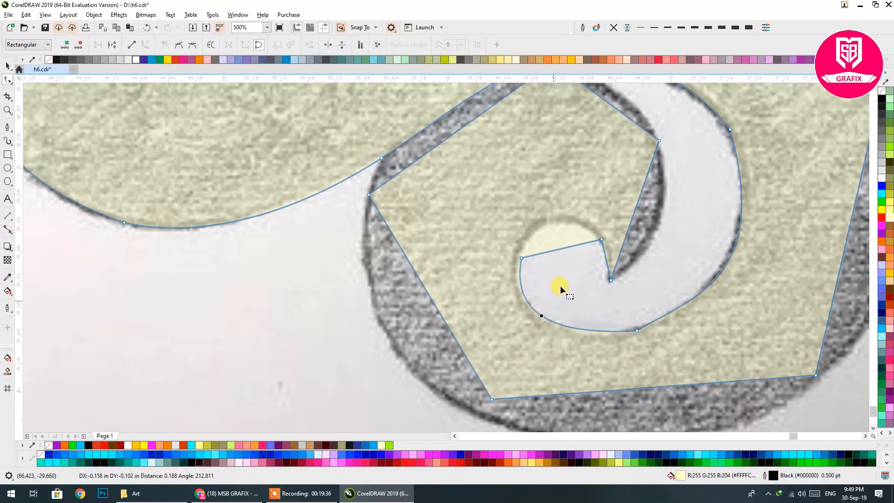
- Bend the gap's rounded end and the spiral's inner and upper left edges to follow the sketch, aligning the node at the peak
left_click_drag(561, 250, 553, 221)
left_click_drag(640, 196, 620, 206)
scroll(616, 246, "up", 3)
left_click_drag(460, 250, 463, 228)
left_click_drag(551, 173, 568, 184)
left_click_drag(495, 218, 513, 191)
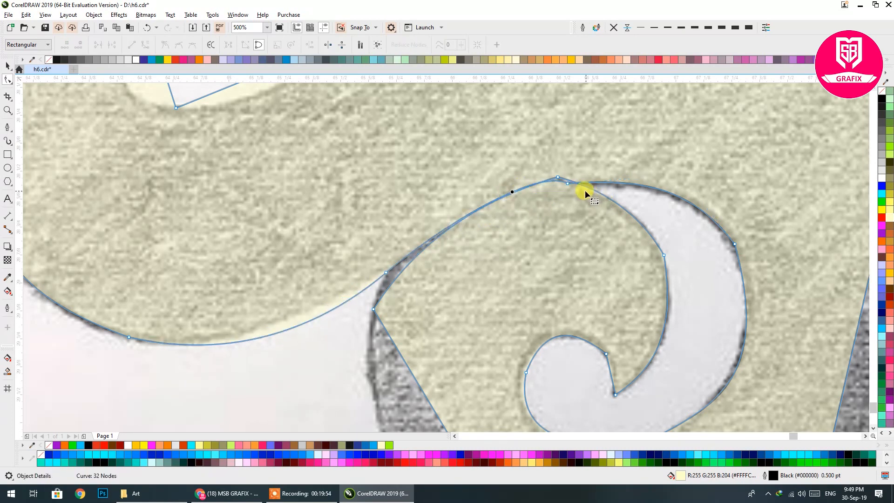
- Adjust the control handles at the spiral's peak node and at the node where the tail meets the spiral
left_click_drag(568, 184, 529, 178)
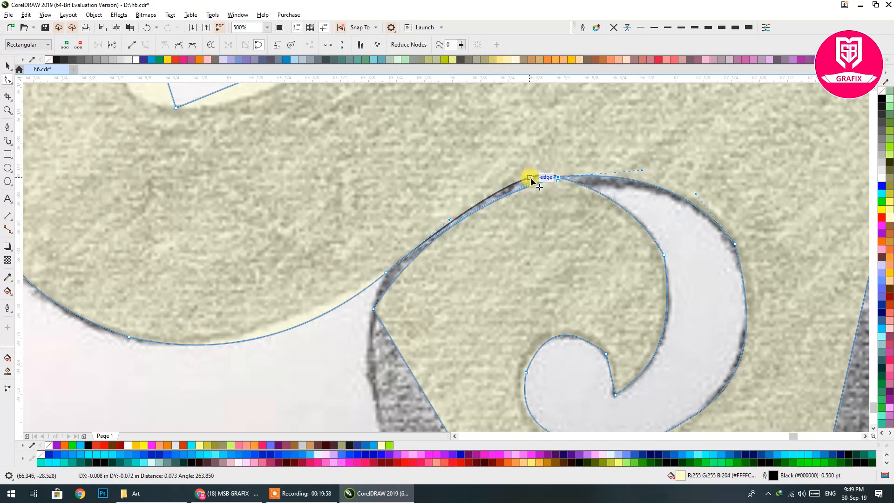
left_click_drag(640, 172, 643, 176)
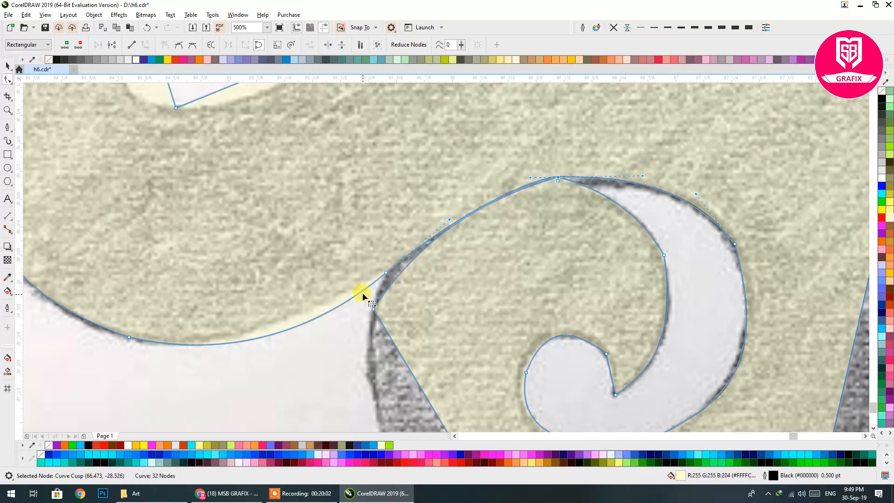
left_click(386, 272)
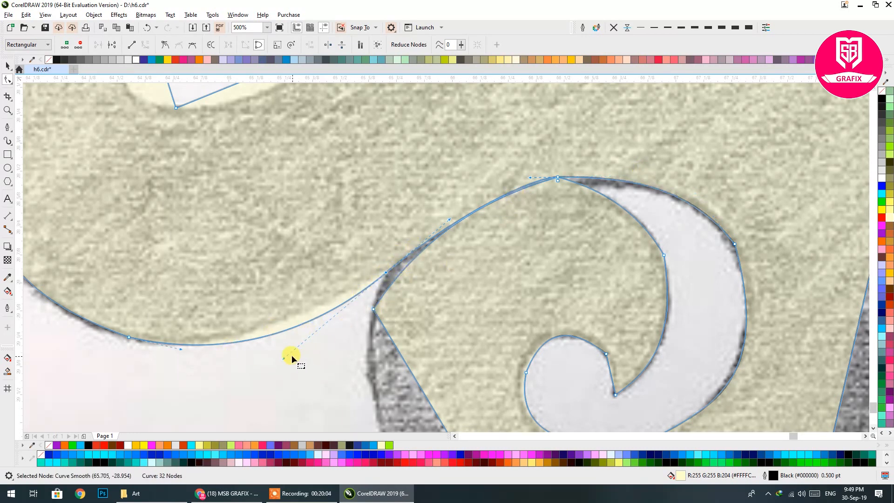
left_click_drag(282, 359, 316, 327)
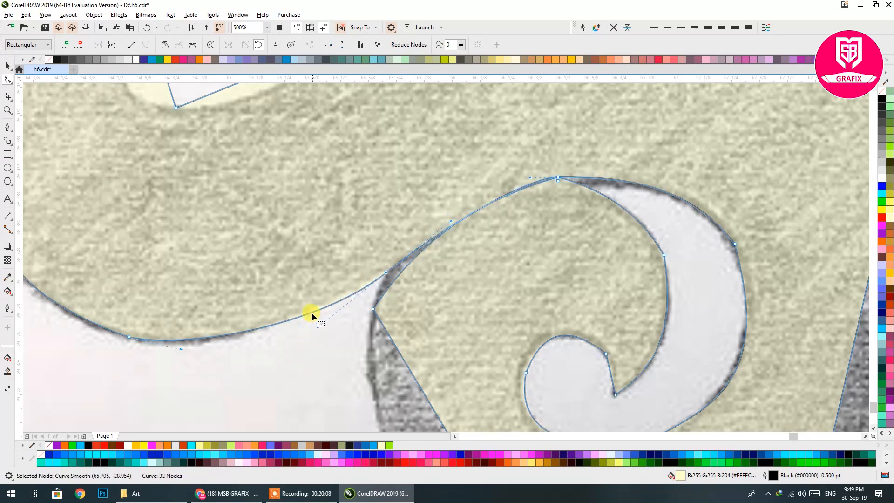
- Add a node on the tail's underside and nudge the node where the tail meets the spiral onto the sketch
double_click(310, 312)
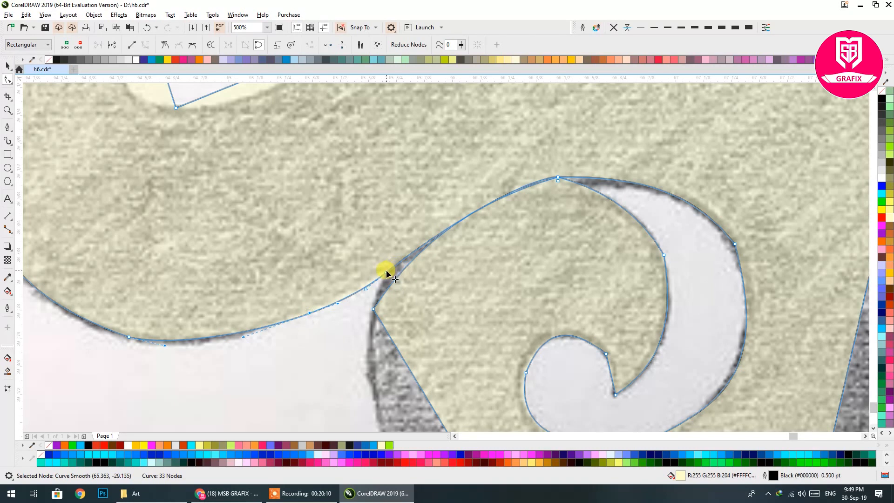
left_click_drag(389, 271, 393, 268)
left_click_drag(394, 268, 394, 267)
scroll(421, 256, "down", 1)
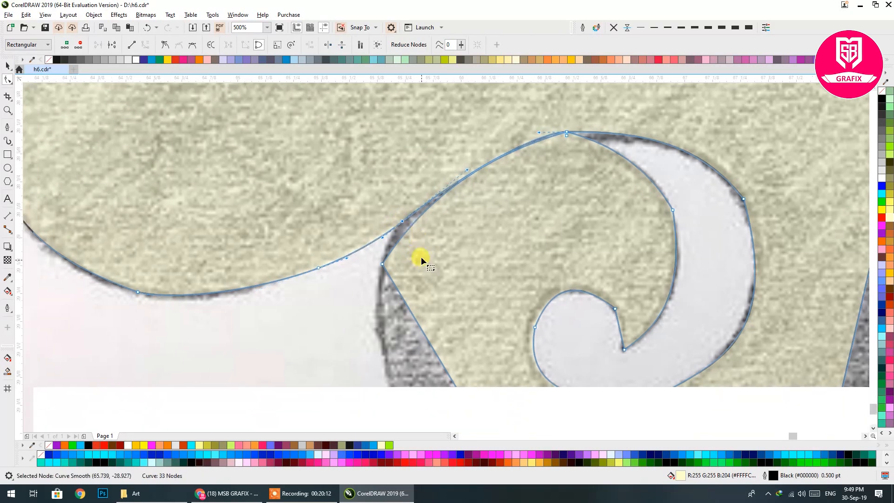
- Bend the spiral's upper left edge at the tail junction and add two nodes along it to follow the tail's line
left_click_drag(403, 222, 407, 218)
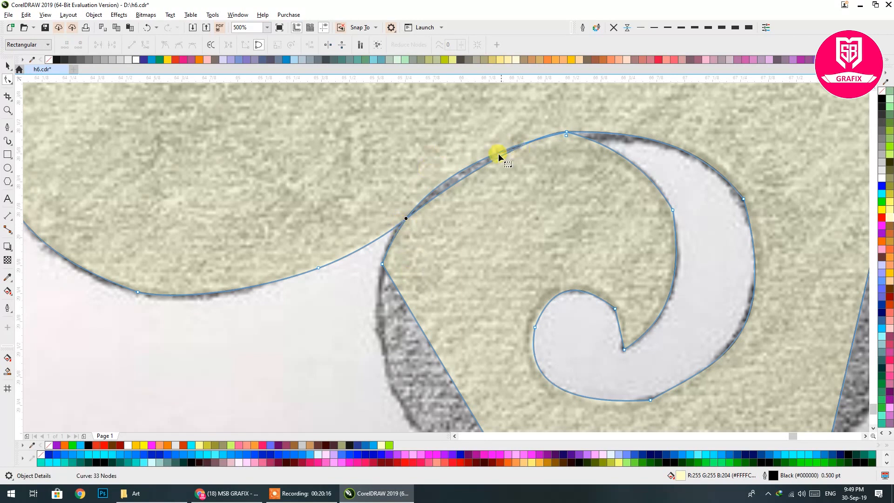
double_click(475, 161)
left_click_drag(475, 163, 479, 168)
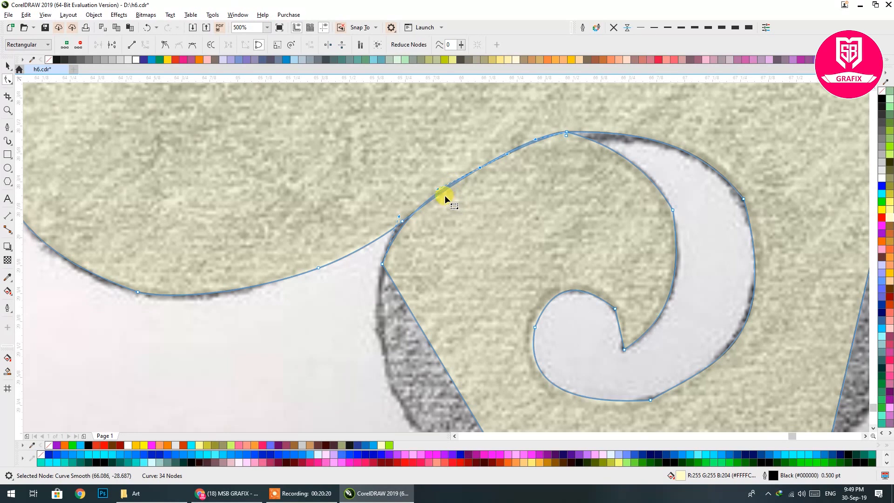
scroll(446, 195, "up", 3)
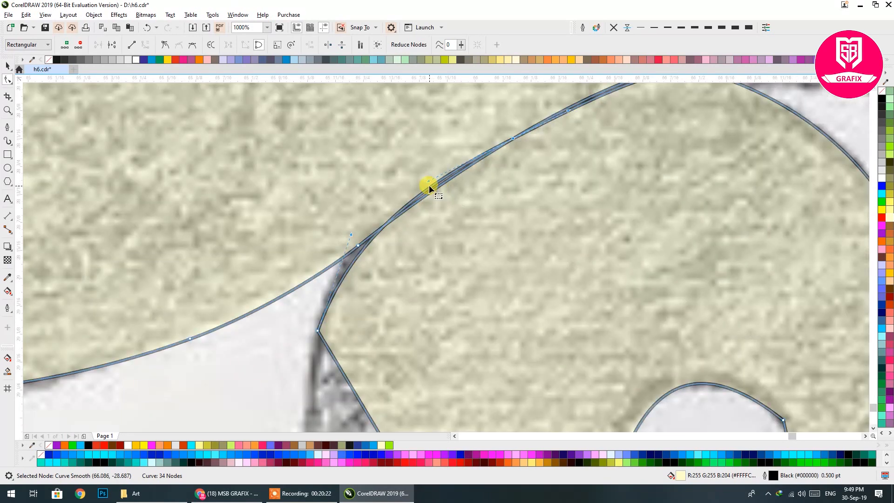
double_click(429, 187)
left_click_drag(432, 188, 435, 191)
- Refine the tail and spiral junction by bending the spiral's edge, adding a tail node, and replacing the extra node on the spiral
scroll(396, 251, "down", 2)
left_click_drag(331, 292, 329, 311)
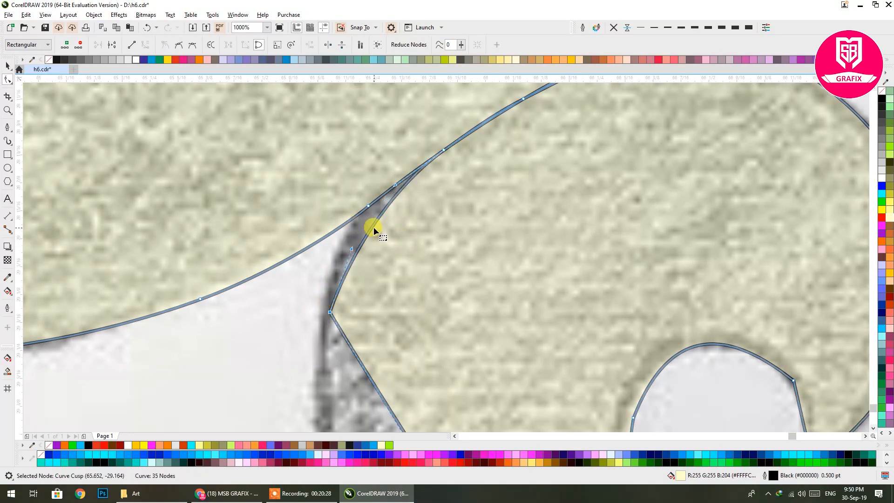
left_click_drag(372, 225, 361, 213)
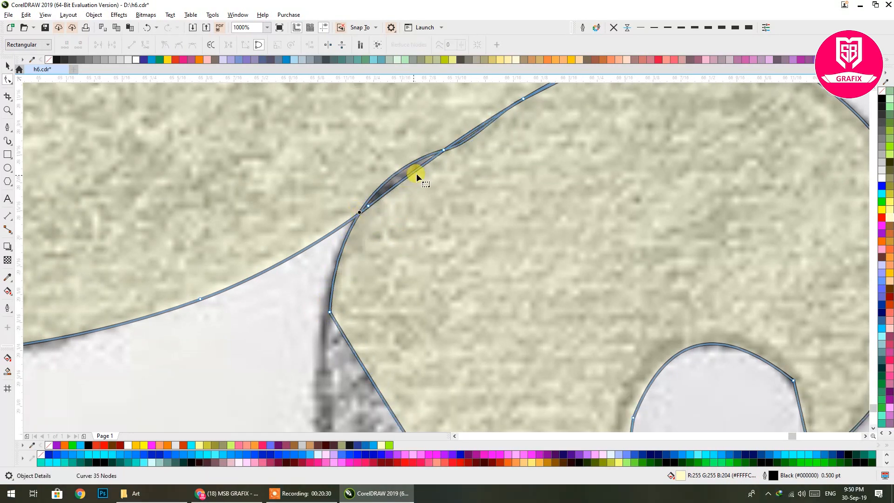
double_click(360, 211)
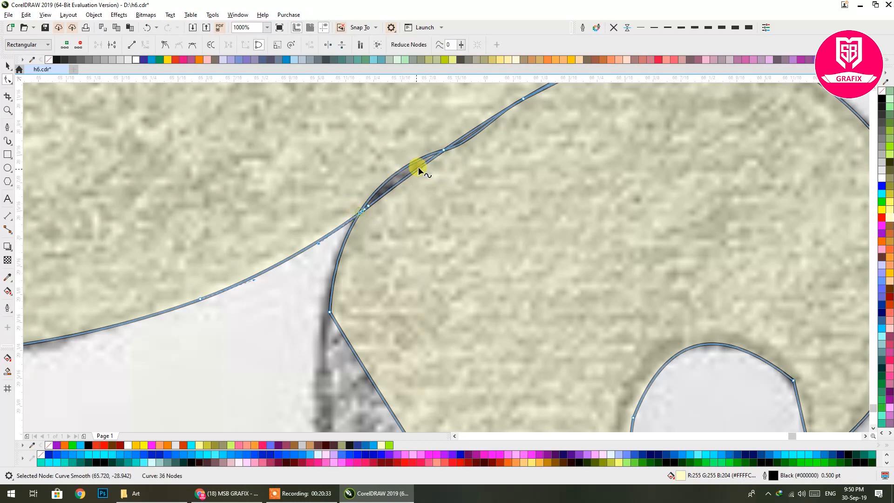
double_click(443, 150)
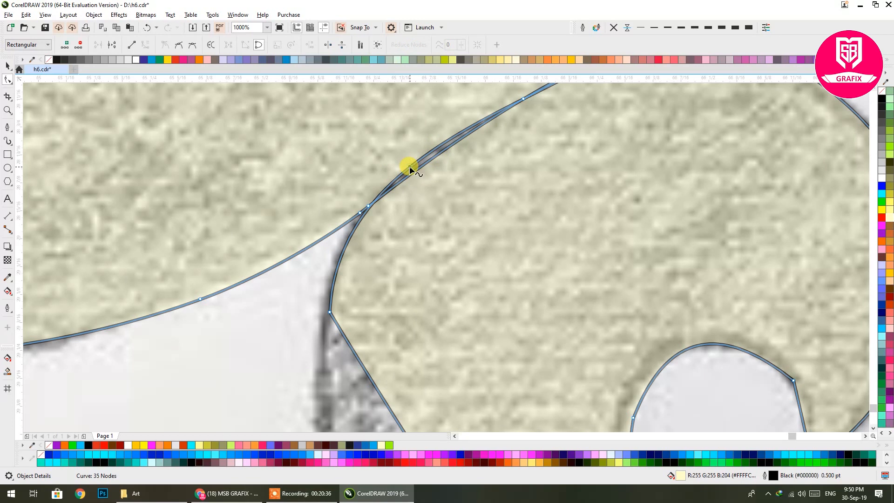
left_click_drag(410, 167, 403, 178)
scroll(394, 196, "down", 2)
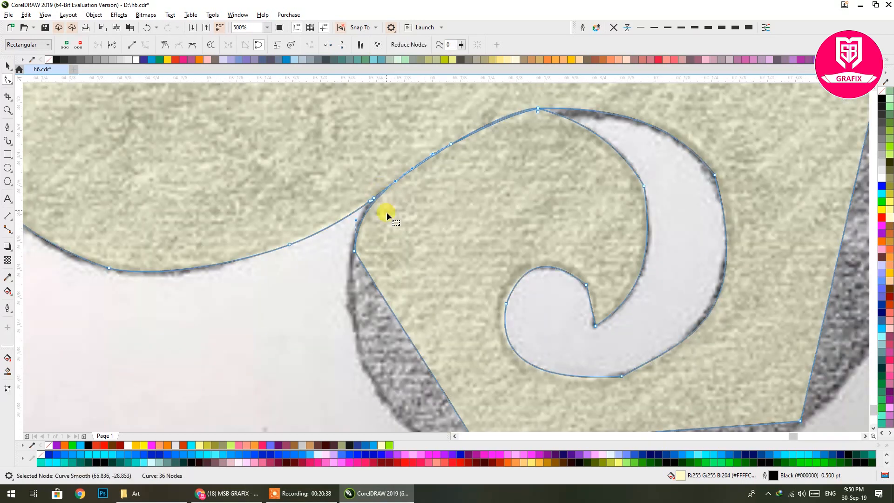
- Bend the spiral's lower left and bottom segments along the sketch and adjust the control handles of the node between them
left_click_drag(402, 228, 369, 269)
left_click_drag(623, 322, 624, 372)
mouse_move(473, 337)
left_mouse_down()
mouse_move(471, 352)
mouse_move(577, 415)
mouse_move(606, 399)
left_mouse_up()
left_click_drag(394, 335, 393, 327)
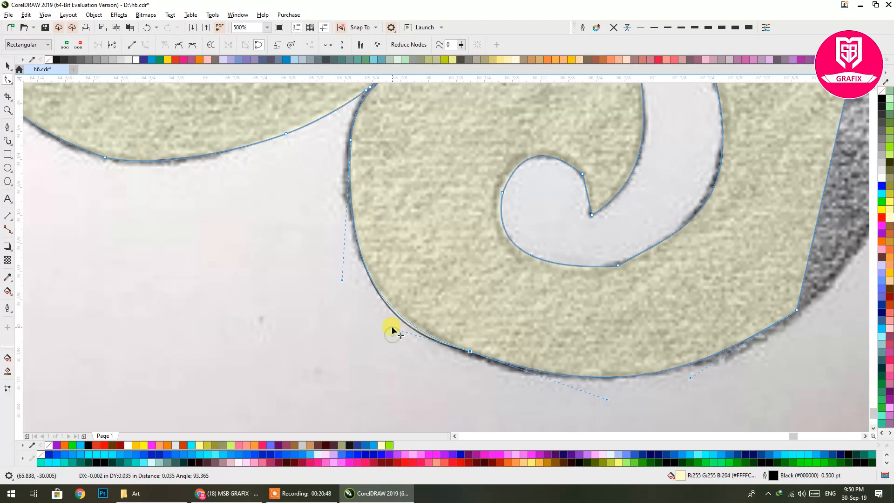
- Add a node on the spiral's lower left side, make the node above it smooth, and move that node up along the outline
double_click(368, 271)
left_click(351, 140)
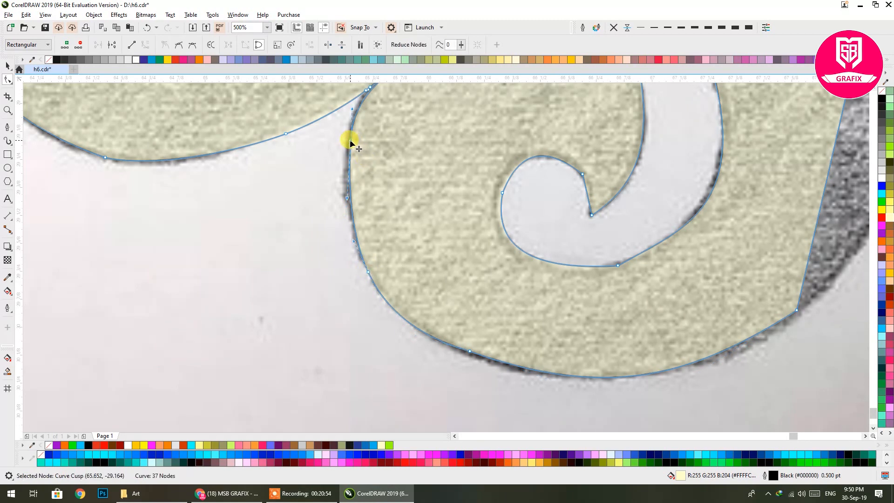
key("s")
scroll(358, 144, "up", 3)
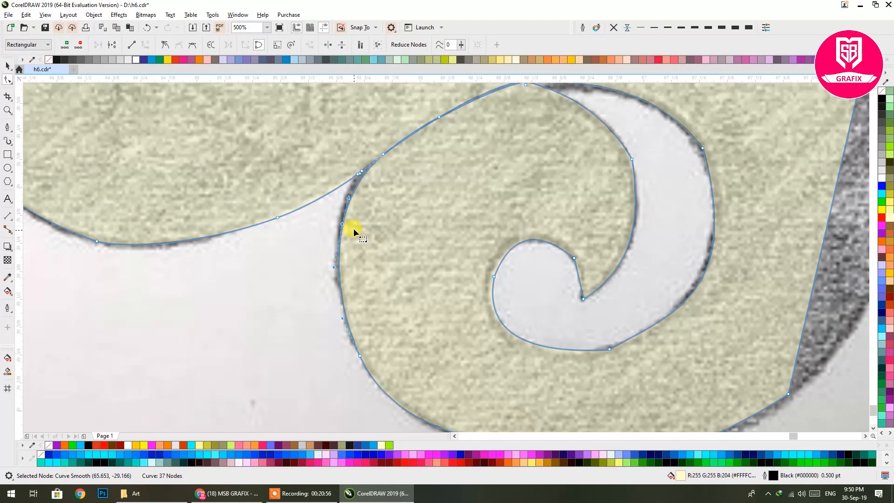
left_click_drag(343, 225, 341, 208)
scroll(415, 321, "down", 4)
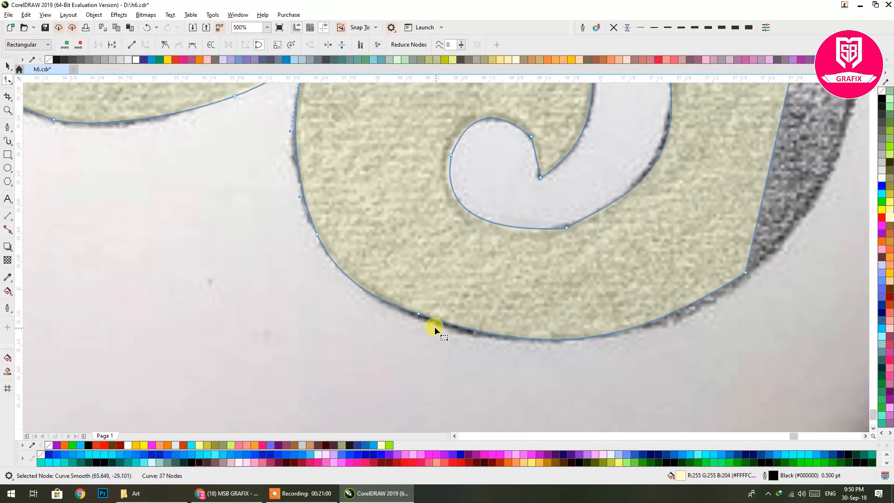
- Replace the spiral's bottom left node with one on the outline, reposition the lower right node, and bend the bottom edge to fit
double_click(420, 315)
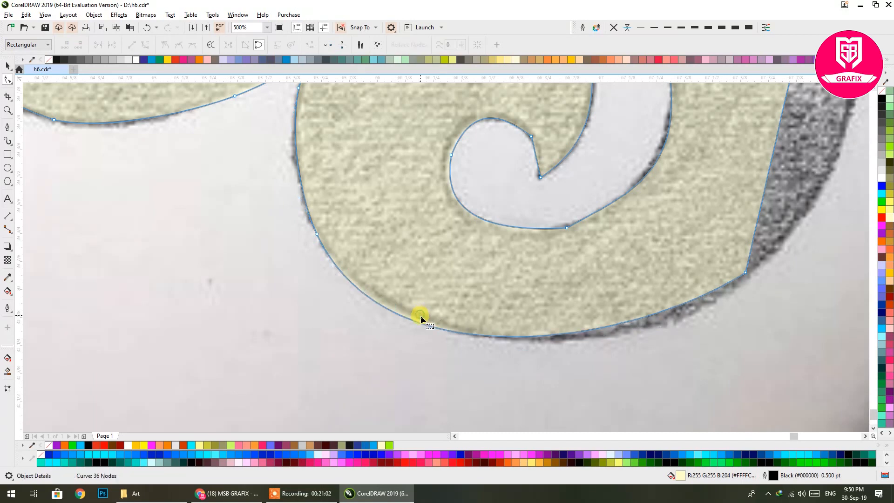
double_click(420, 323)
left_click_drag(420, 323, 437, 320)
scroll(650, 309, "right", 4)
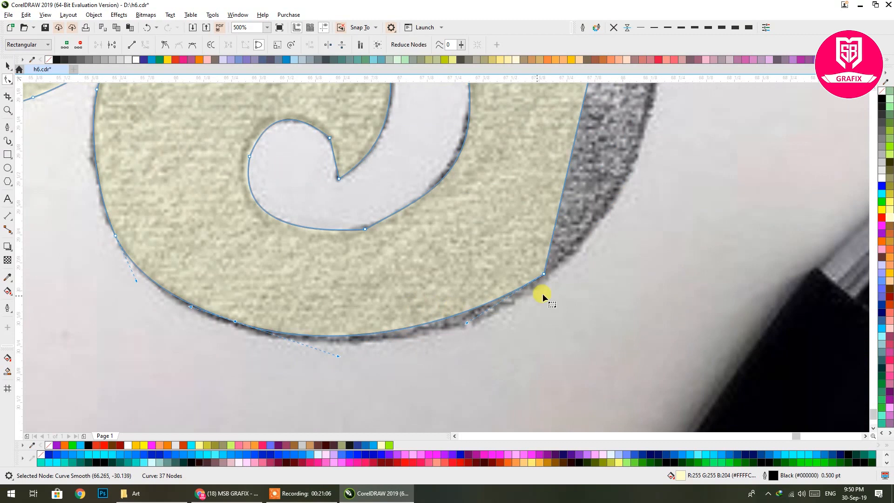
left_click_drag(544, 272, 551, 274)
left_click_drag(447, 320, 452, 324)
- Bend the straight segment on the spiral's right side outward to follow the sketch
scroll(376, 389, "up", 2)
scroll(376, 389, "right", 3)
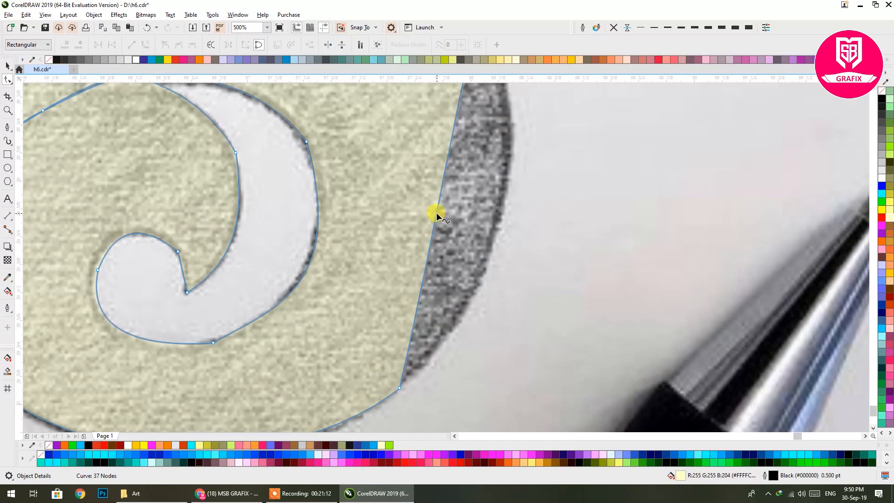
left_click_drag(437, 215, 539, 386)
left_click_drag(555, 244, 573, 339)
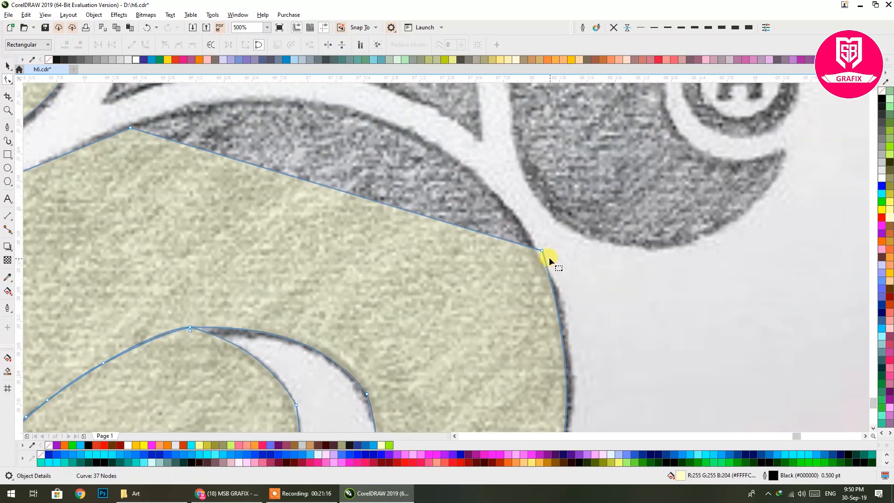
- Move the spiral's upper right node onto the sketch line and bend the straight top segment into the tail's upper arc
left_click_drag(542, 251, 544, 259)
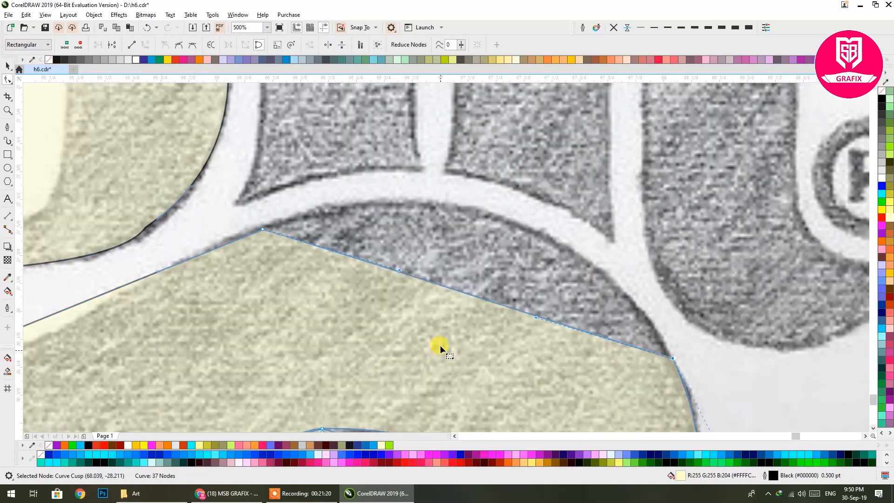
left_click_drag(305, 244, 437, 345)
left_click_drag(468, 298, 498, 221)
scroll(510, 224, "down", 2)
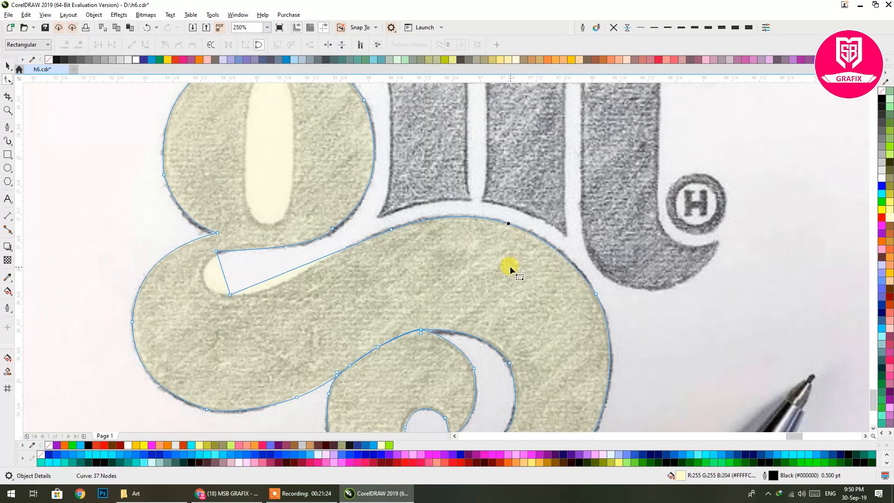
scroll(510, 266, "down", 2)
scroll(362, 323, "up", 6)
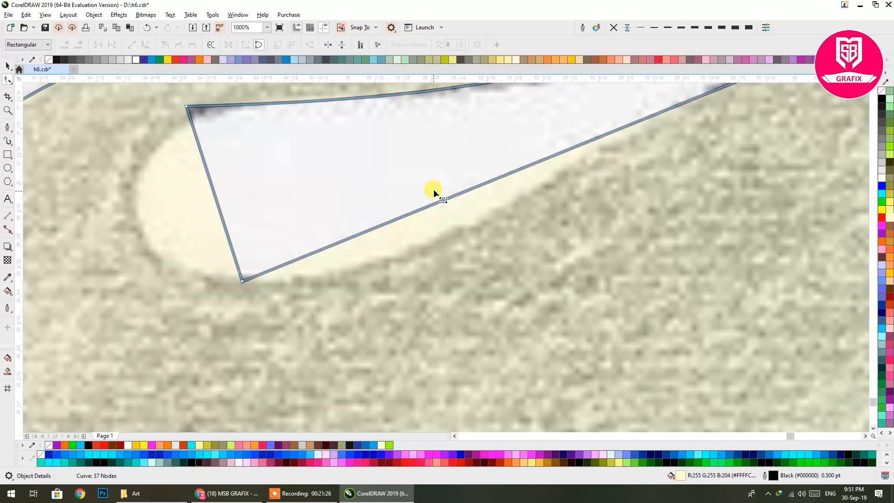
scroll(435, 201, "down", 2)
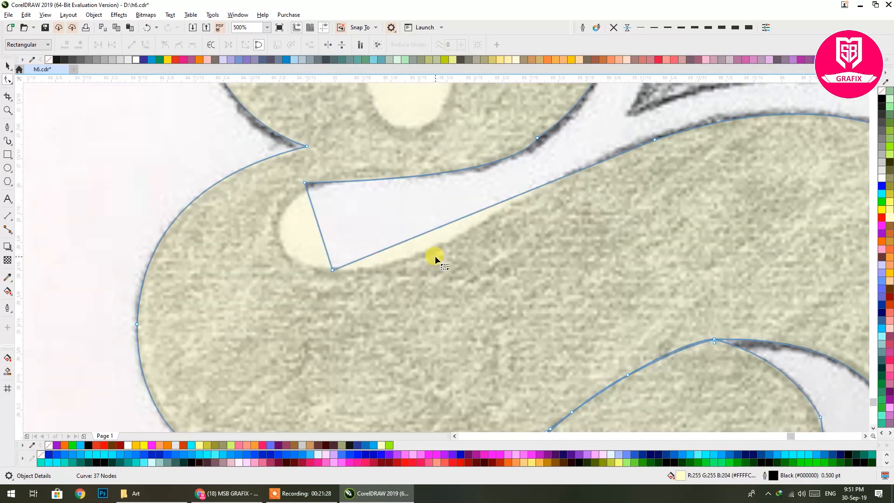
- Bend the straight lower edge of the gap between the g's bowl and tail to the sketch line and add a node midway
scroll(435, 256, "up", 2)
left_click_drag(423, 205, 420, 238)
left_click_drag(462, 281, 300, 404)
left_click(712, 147)
left_click_drag(492, 260, 506, 208)
left_click_drag(275, 385, 276, 407)
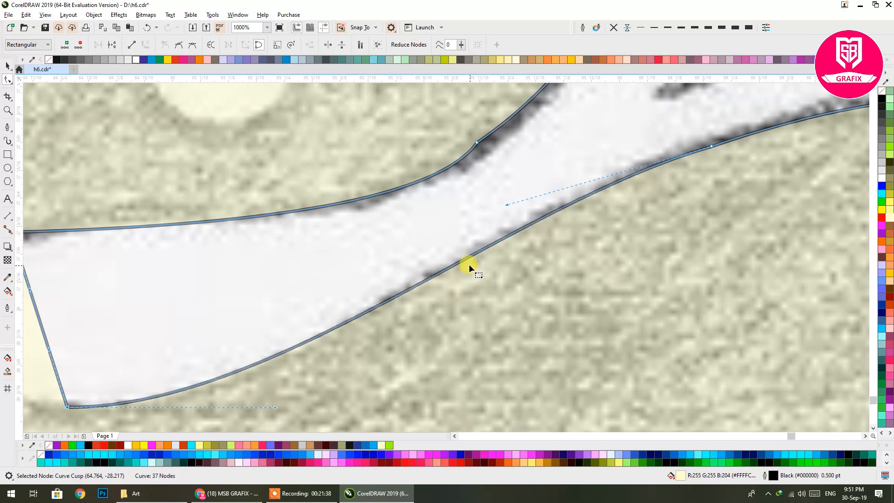
left_click_drag(471, 255, 469, 250)
scroll(605, 225, "down", 3)
scroll(458, 225, "up", 1)
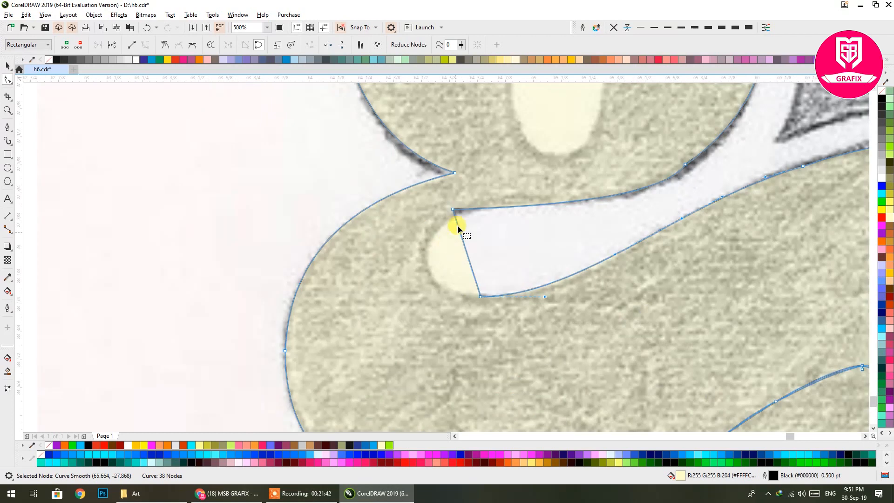
- Shift the gap's upper left corner node slightly inward and bend its straight left end into a rounded curve
left_click_drag(454, 208, 459, 213)
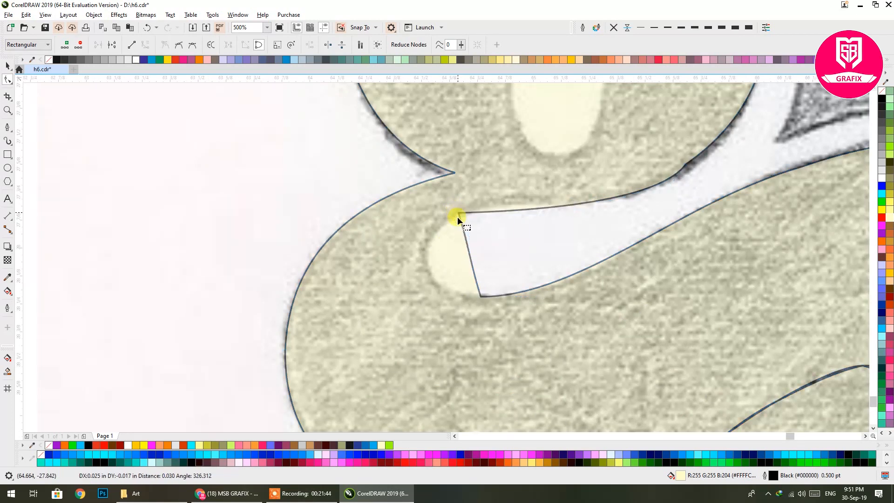
left_click_drag(468, 247, 403, 238)
left_click(456, 210)
left_click_drag(424, 284, 426, 302)
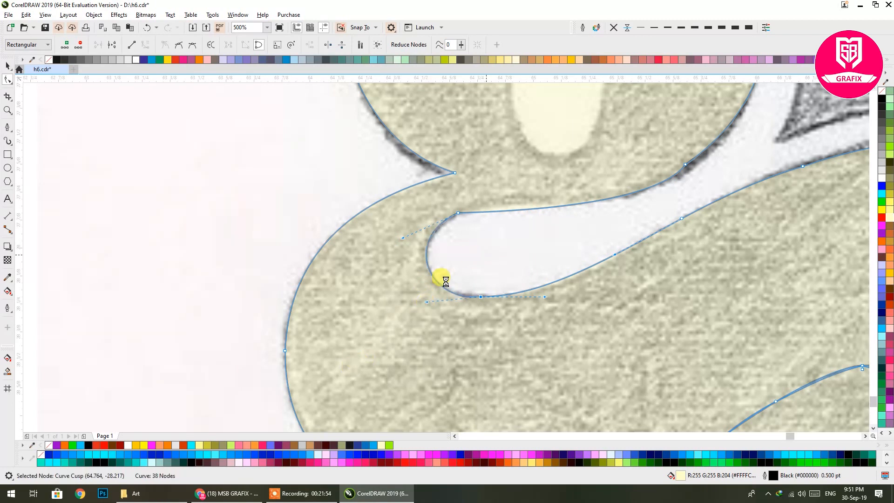
- Nudge the notch node between bowl and tail, then add a node on the bowl's bottom edge and move it onto the sketch line
scroll(446, 280, "up", 3)
scroll(446, 281, "right", 3)
left_click_drag(323, 302, 318, 302)
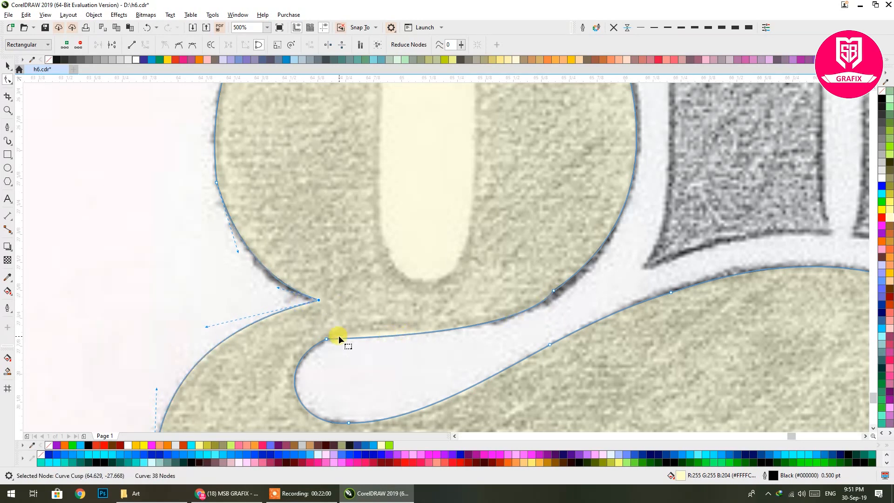
left_click_drag(453, 338, 363, 318)
double_click(474, 313)
left_click_drag(475, 313, 478, 323)
left_click_drag(546, 300, 409, 356)
- Replace the bowl's lower right node with one on its right side and adjust the curve handle to follow the sketch
left_click(417, 346)
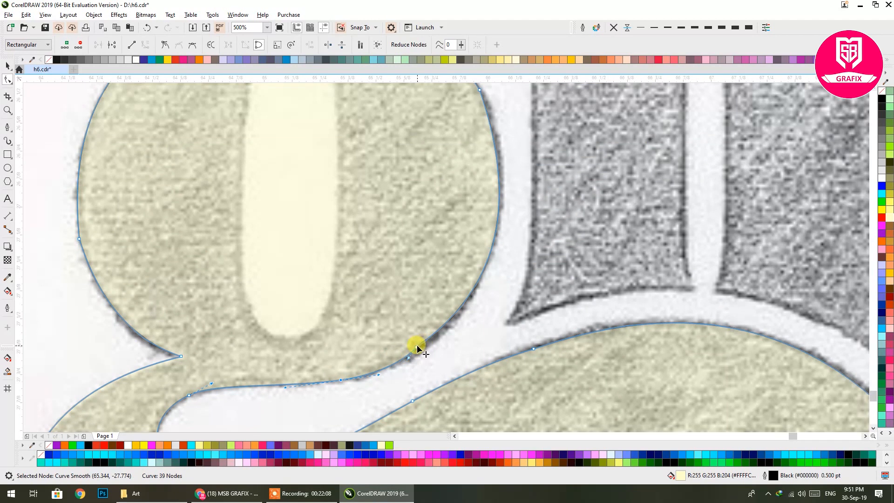
double_click(499, 219)
double_click(417, 348)
left_click(496, 221)
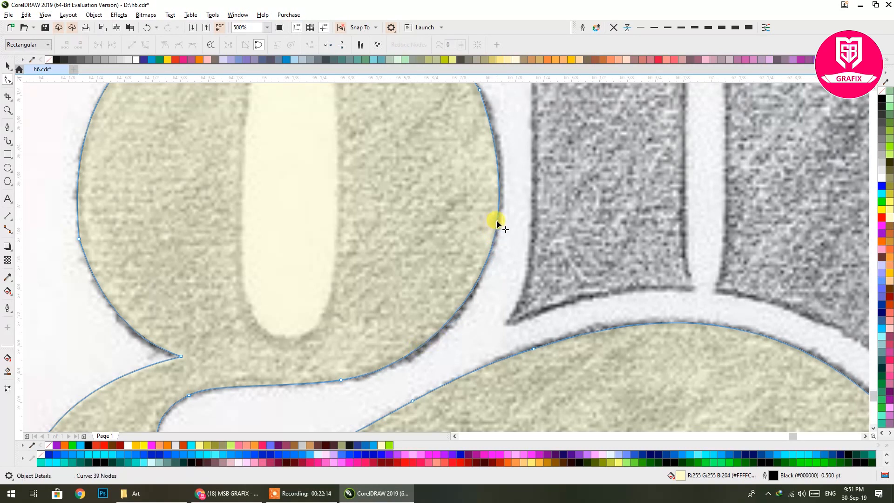
left_click_drag(498, 298, 485, 303)
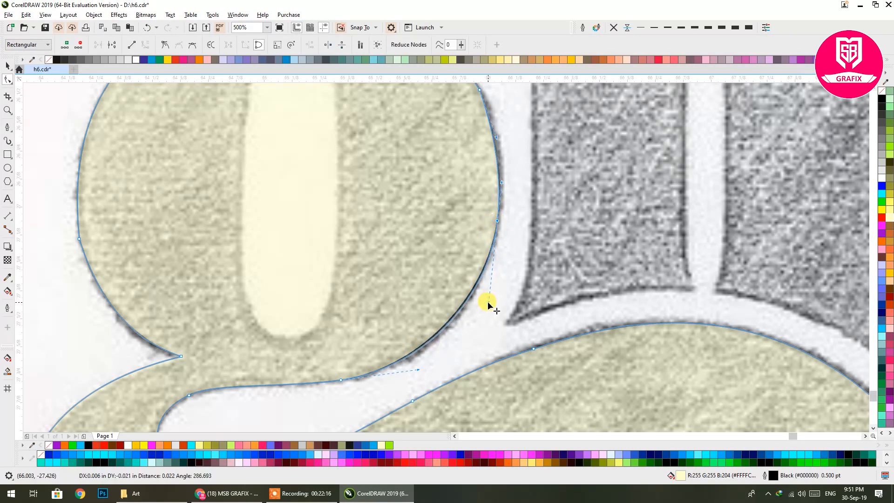
- Fit the bowl's upper right edge to the sketch and add a node on its lower right curve, pulled outward to the line
scroll(493, 335, "up", 3)
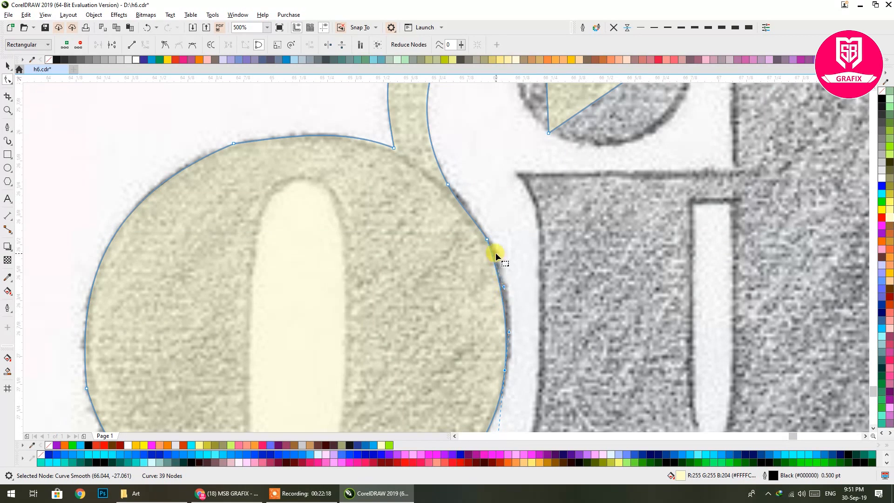
left_click_drag(466, 209, 468, 211)
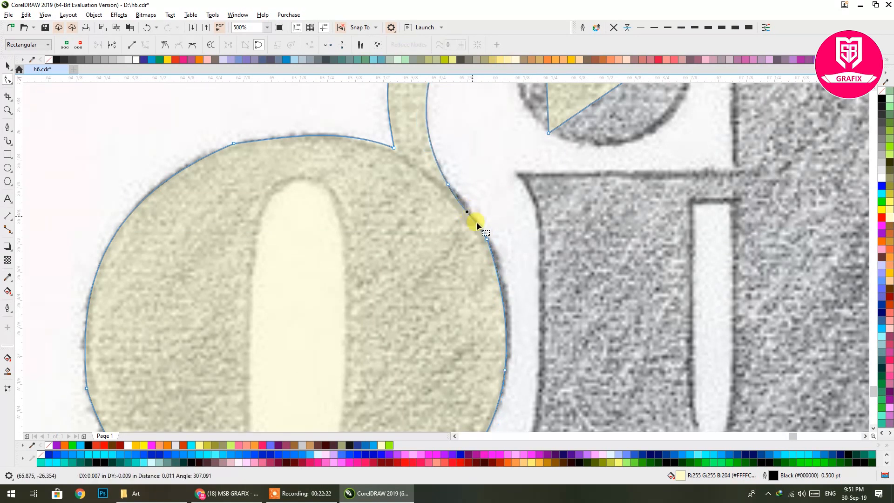
left_click(504, 312)
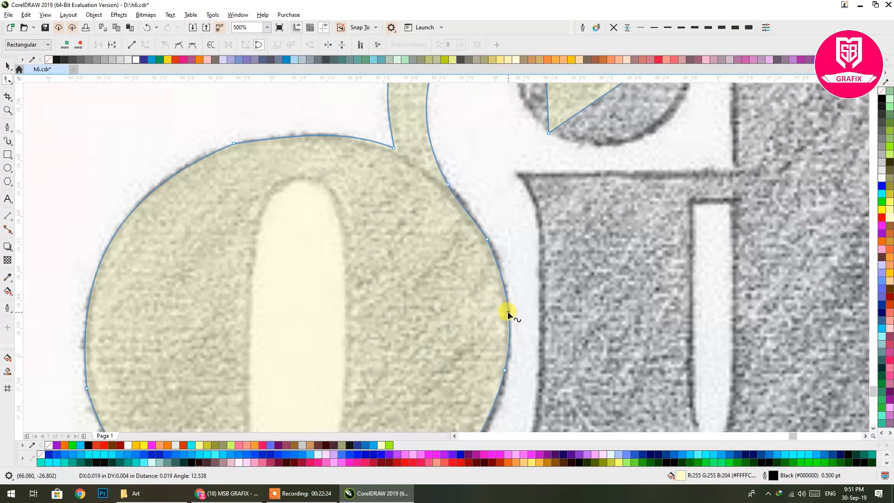
scroll(507, 312, "down", 2)
left_click_drag(510, 359, 463, 343)
scroll(463, 343, "up", 4)
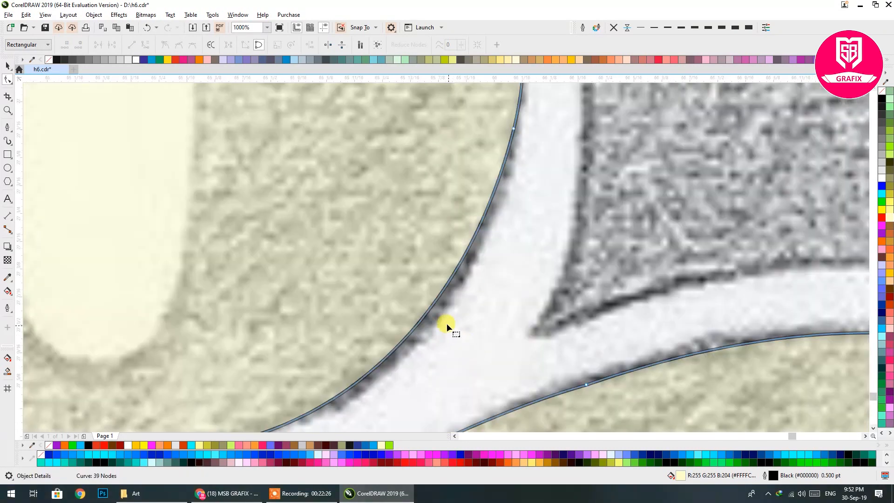
double_click(433, 304)
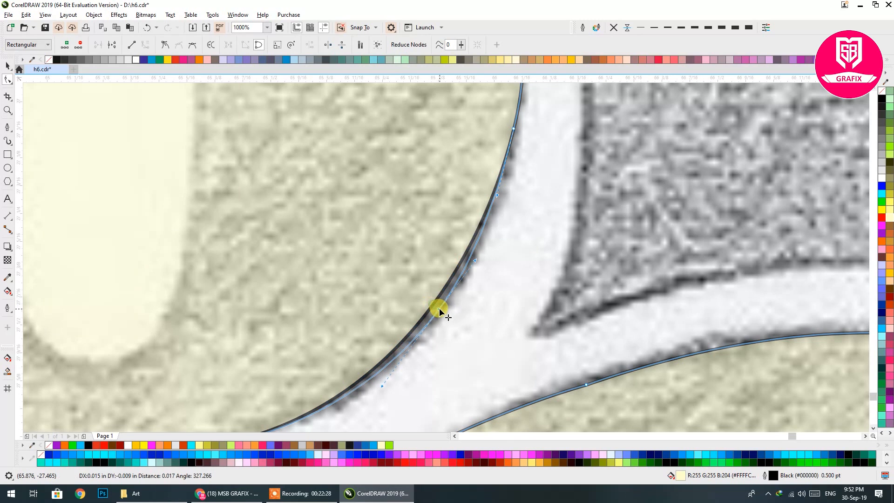
- Delete the low point node between the g's upper hook and its ball terminal
scroll(477, 354, "down", 4)
left_click_drag(479, 298, 401, 325)
scroll(414, 309, "up", 4)
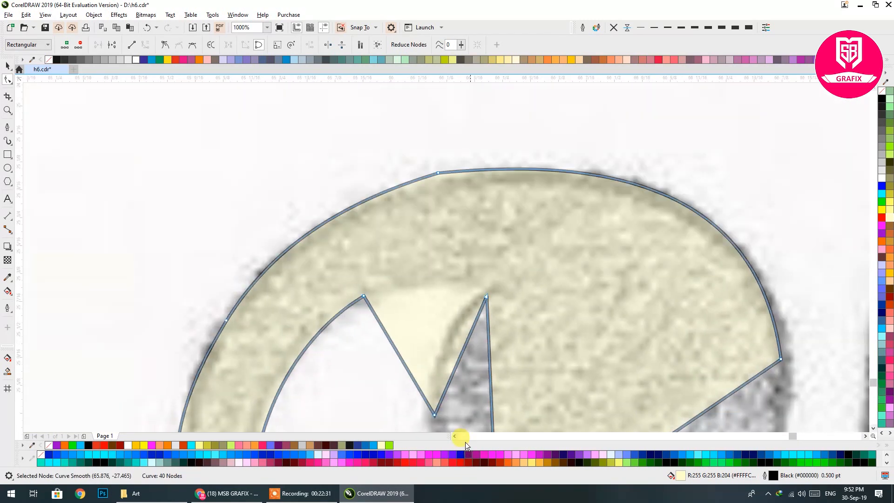
left_click_drag(468, 415, 420, 143)
key("Delete")
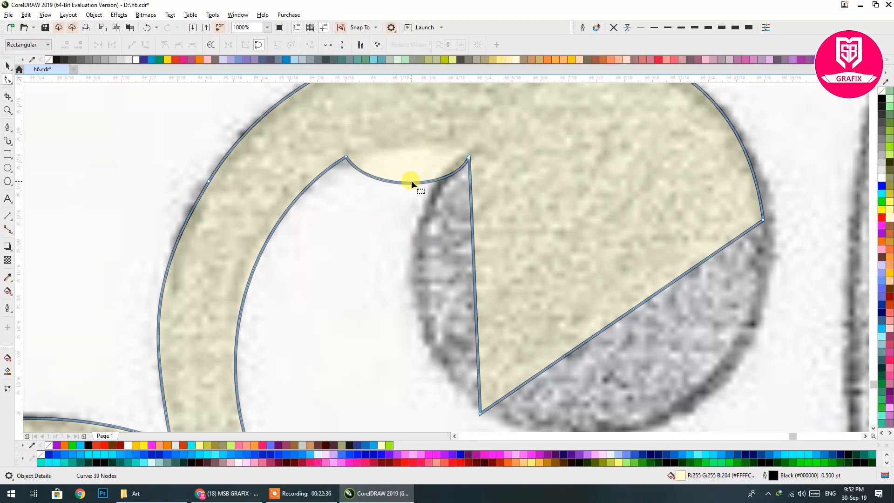
- Add a node on the segment under the hook, raise it to the sketch line, and adjust the handles into a smooth arch
double_click(408, 180)
left_click_drag(409, 180, 425, 139)
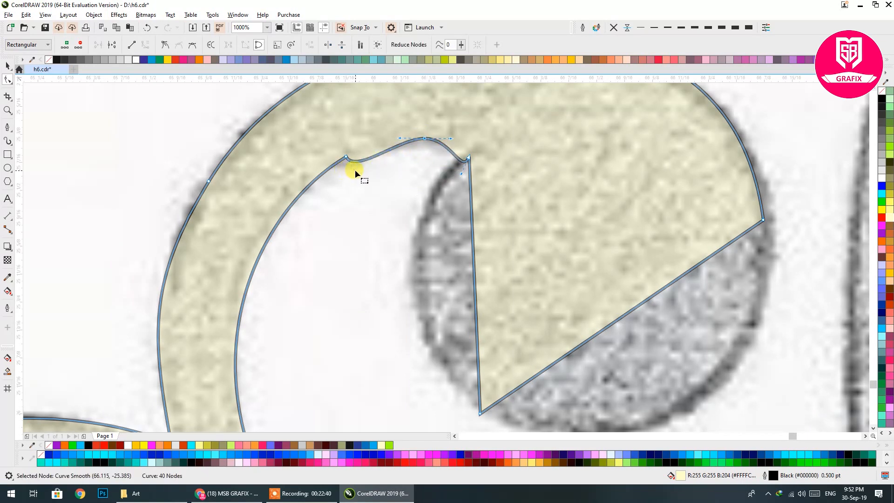
left_click(346, 156)
left_click_drag(356, 173, 373, 142)
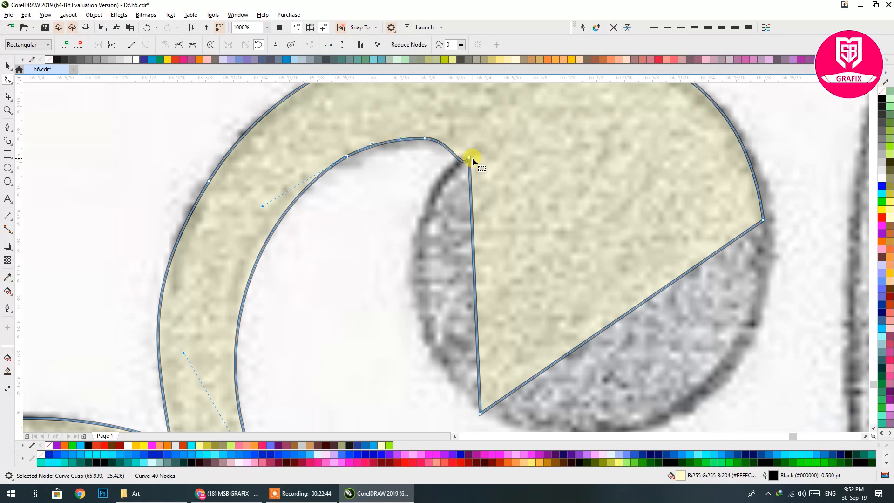
left_click_drag(461, 171, 435, 141)
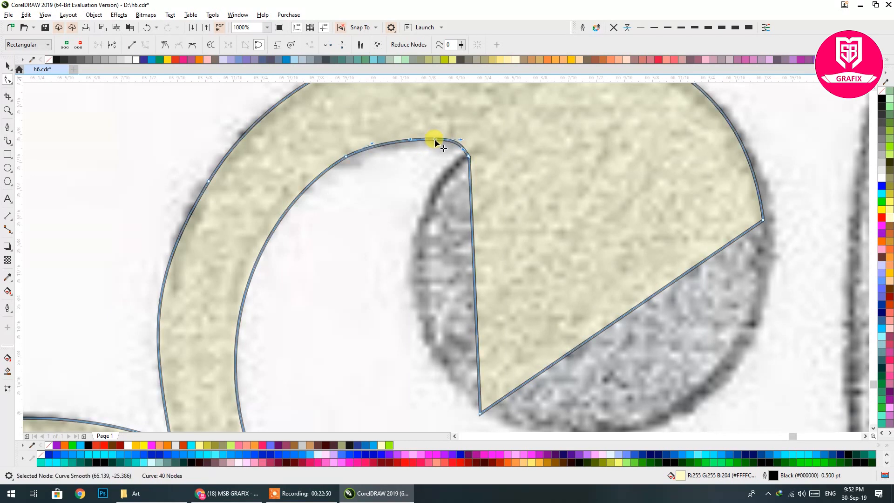
- Bend the ball terminal's straight left and lower right edges outward to the sketch and add a node at its bottom
left_click_drag(472, 197, 429, 200)
scroll(419, 289, "down", 2)
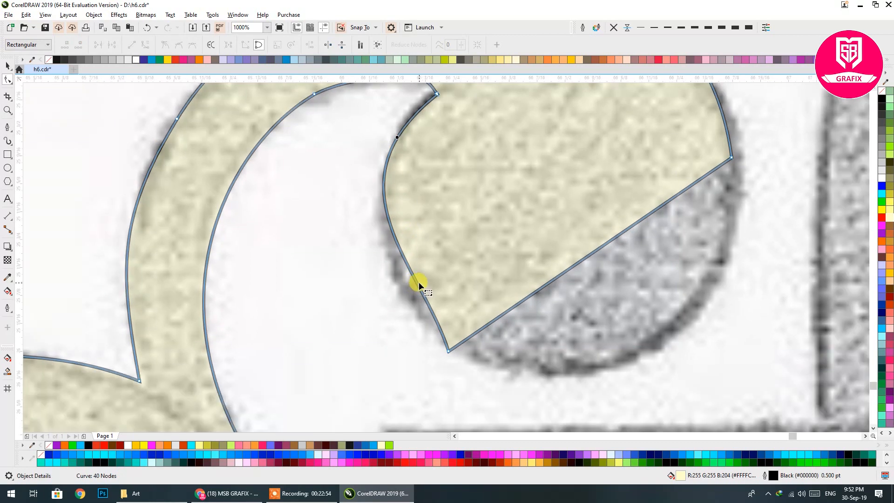
left_click_drag(417, 281, 410, 300)
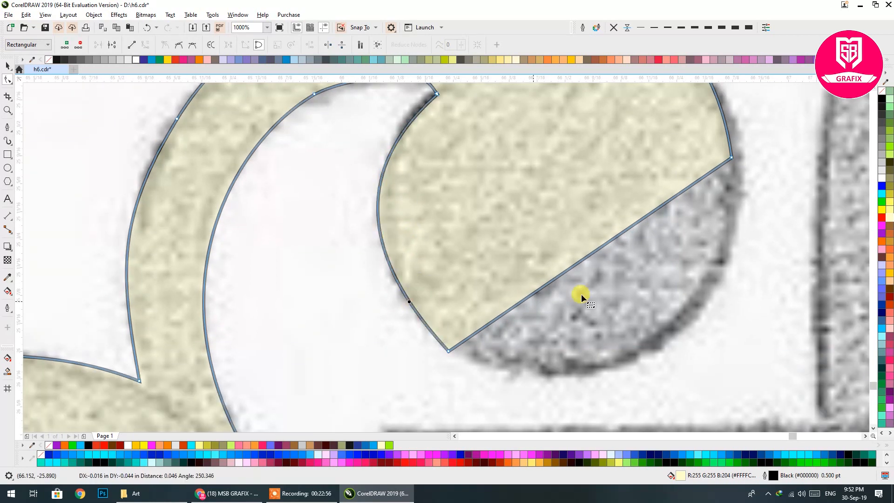
left_click_drag(616, 250, 679, 326)
double_click(585, 359)
left_click_drag(585, 360, 585, 369)
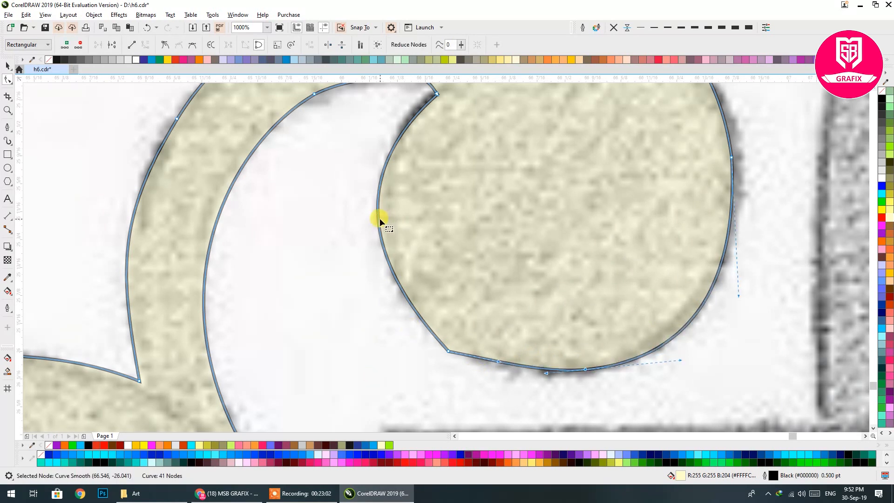
- Add a node on the ball terminal's left side, remove its lower left corner node, and refine the lower left and right curves
left_click(377, 217)
double_click(378, 217)
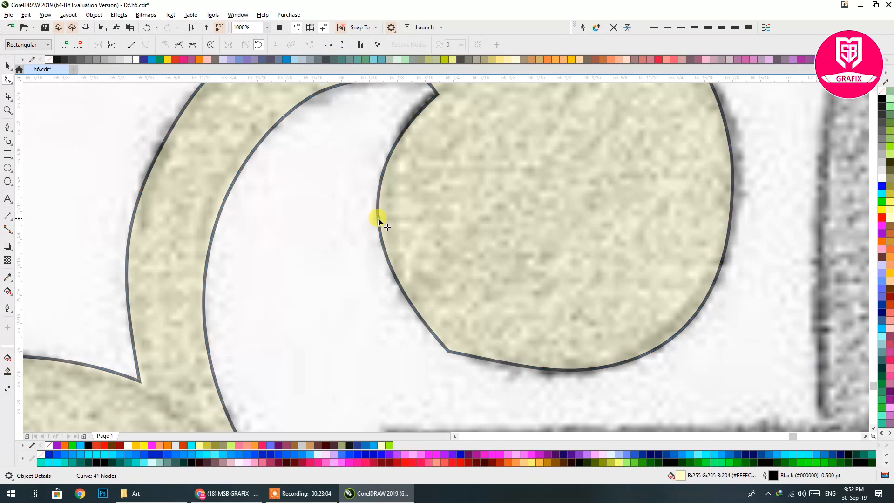
double_click(449, 350)
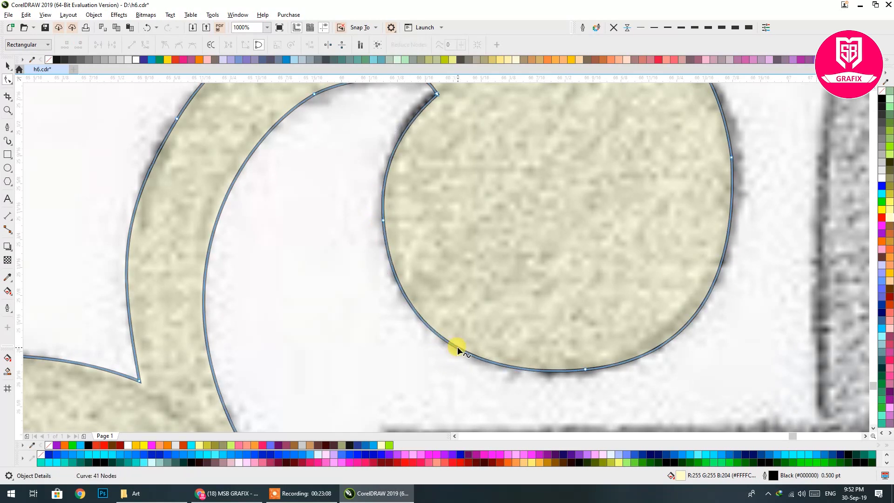
left_click_drag(457, 347, 461, 352)
left_click_drag(638, 279, 419, 399)
left_click_drag(522, 280, 555, 302)
scroll(555, 303, "down", 10)
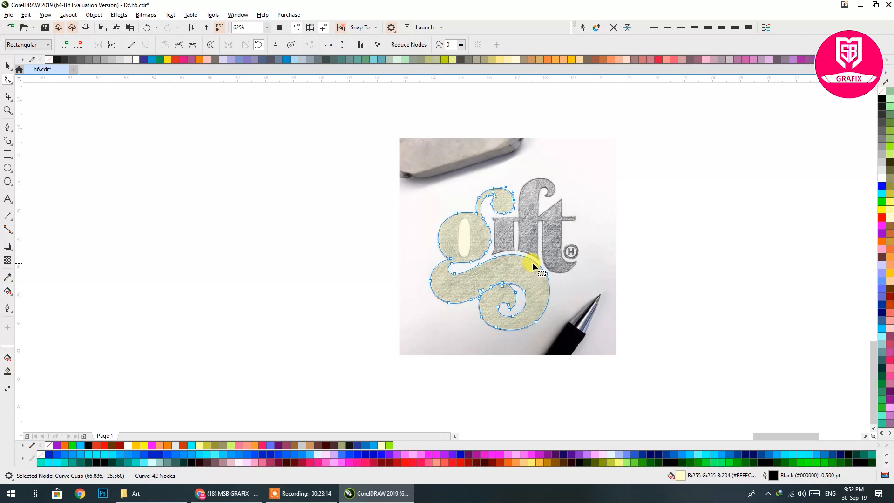
- Draw a narrow ellipse about 0.383 by 1.325 inches over the counter of the g's bowl
left_click(7, 110)
left_click(7, 166)
scroll(490, 216, "up", 2)
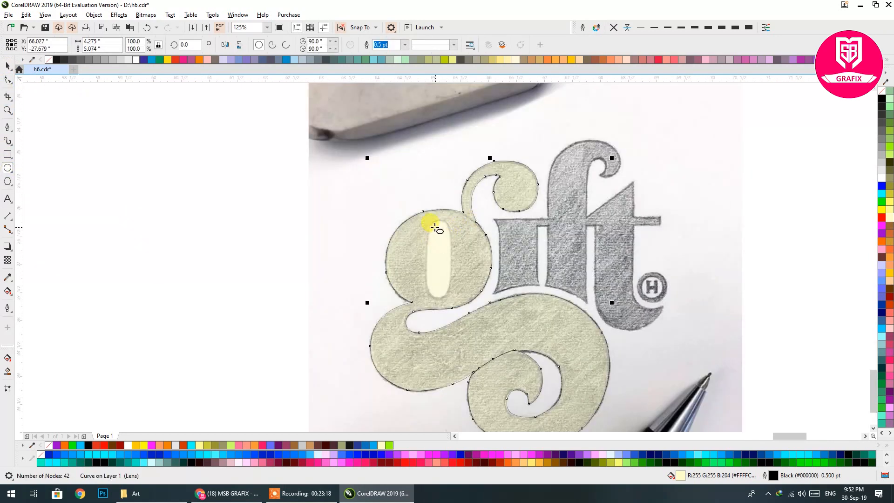
left_click_drag(437, 230, 453, 299)
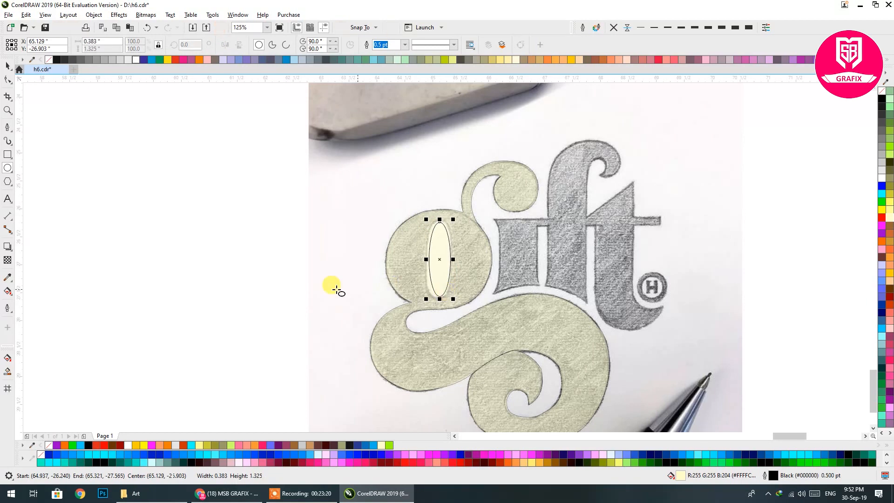
- Widen the ellipse leftward to about 0.423 inches to reach the counter's left edge
key("space")
scroll(410, 265, "up", 1)
scroll(459, 280, "up", 1)
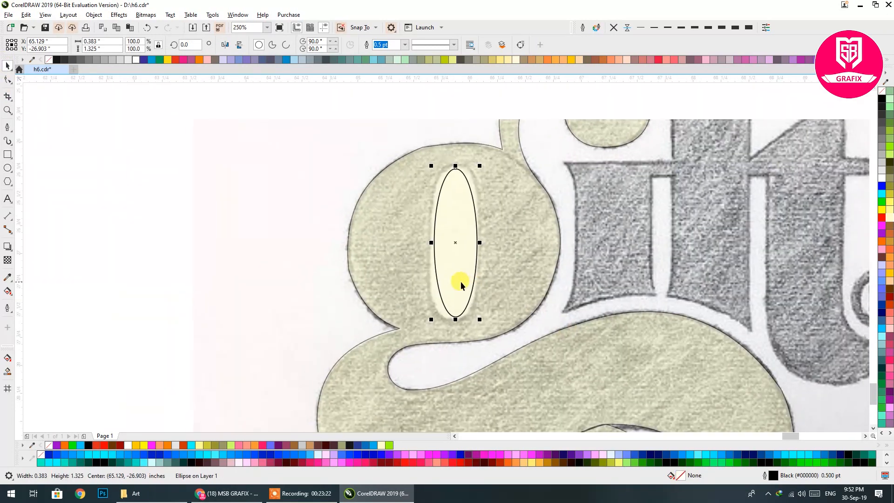
scroll(463, 253, "up", 1)
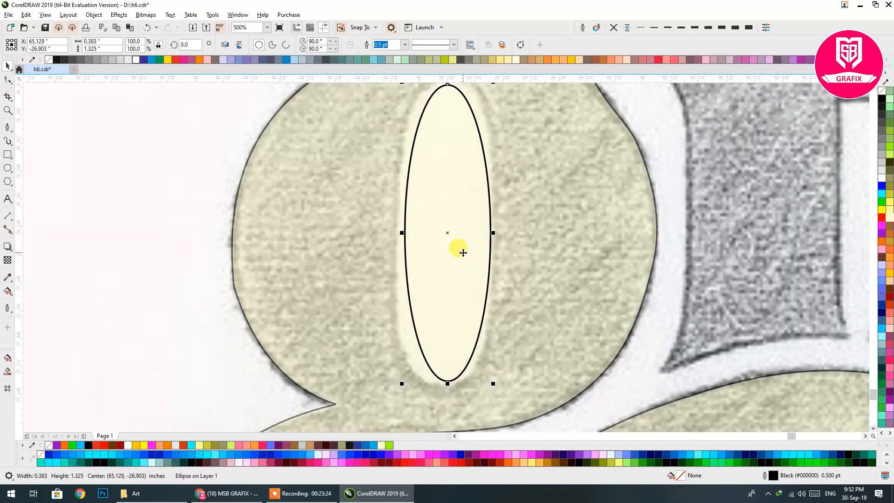
mouse_move(404, 232)
left_mouse_down()
mouse_move(387, 225)
mouse_move(395, 232)
left_mouse_up()
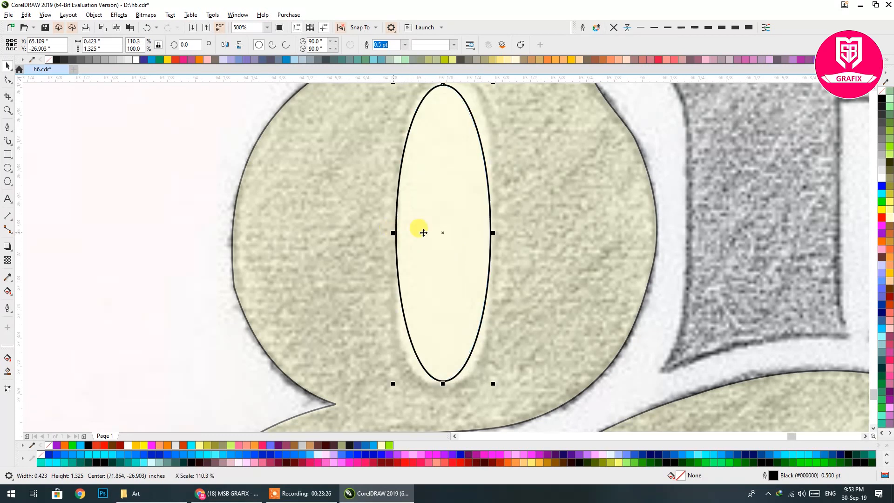
- Convert the ellipse to curves and widen it rightward to about 0.44 inches
key("ctrl+q")
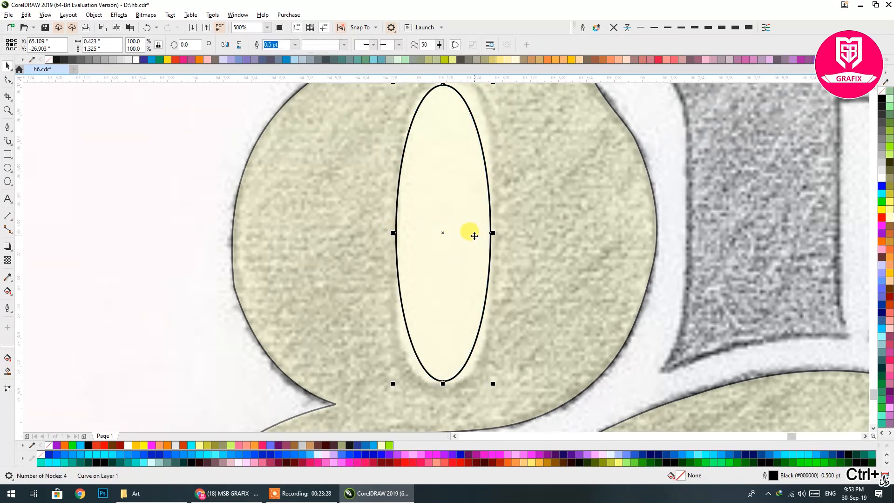
left_click_drag(474, 236, 493, 280)
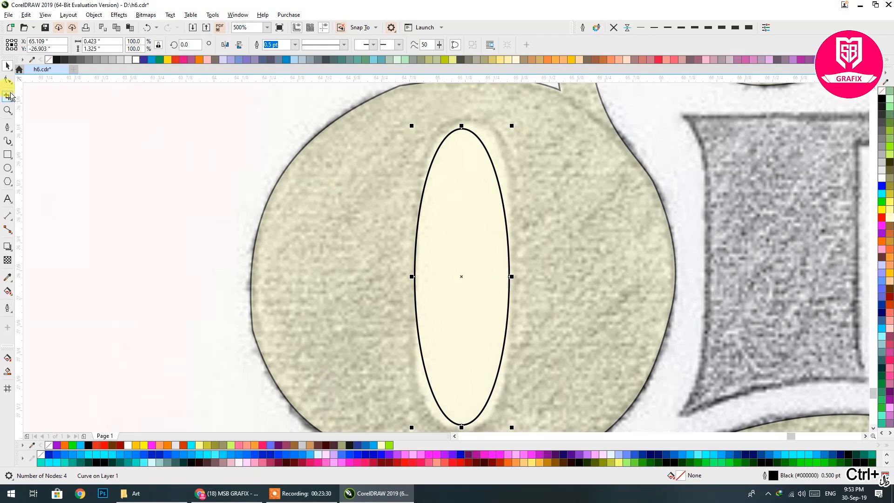
left_click_drag(511, 276, 516, 276)
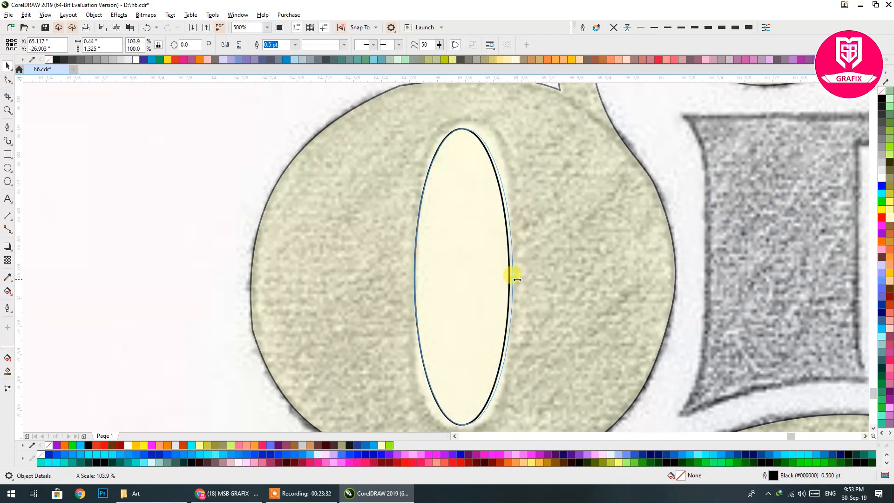
- Lengthen the handles of the ellipse's top and bottom nodes so both ends follow the counter's broader rounding
left_click(9, 81)
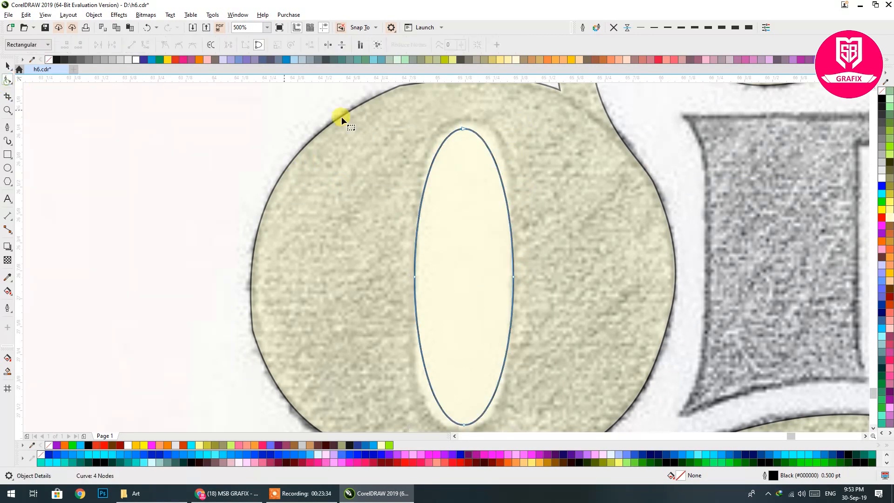
left_click_drag(462, 130, 509, 130)
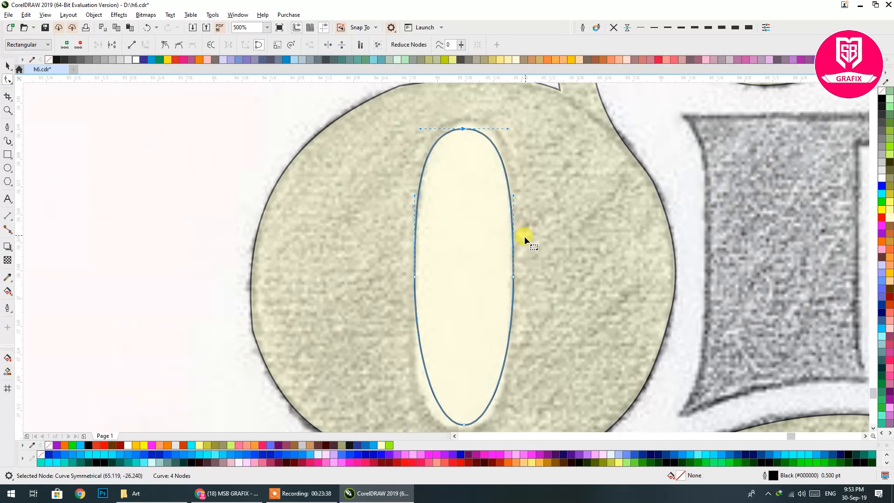
scroll(531, 247, "down", 3)
left_click_drag(507, 314, 467, 322)
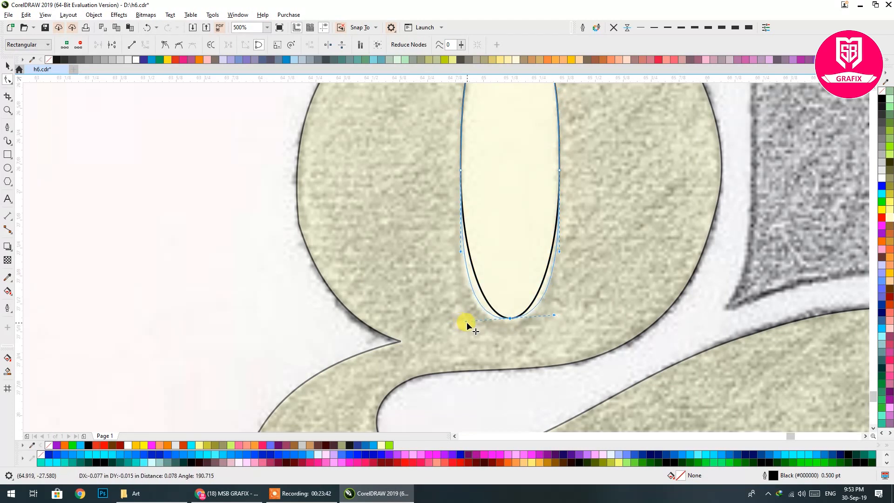
- Trim the counter ellipse out of the g's bowl to cut a hole through the letter
scroll(469, 322, "down", 1)
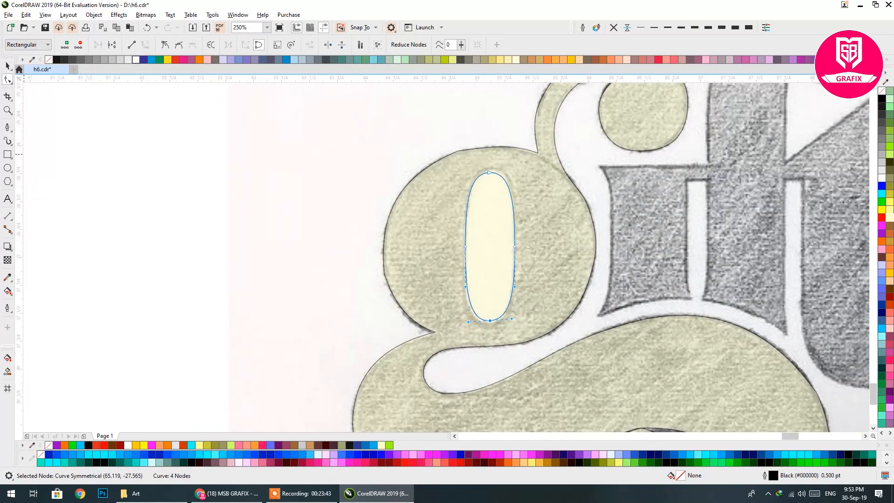
left_click(7, 65)
left_click(566, 197)
key("ctrl+a")
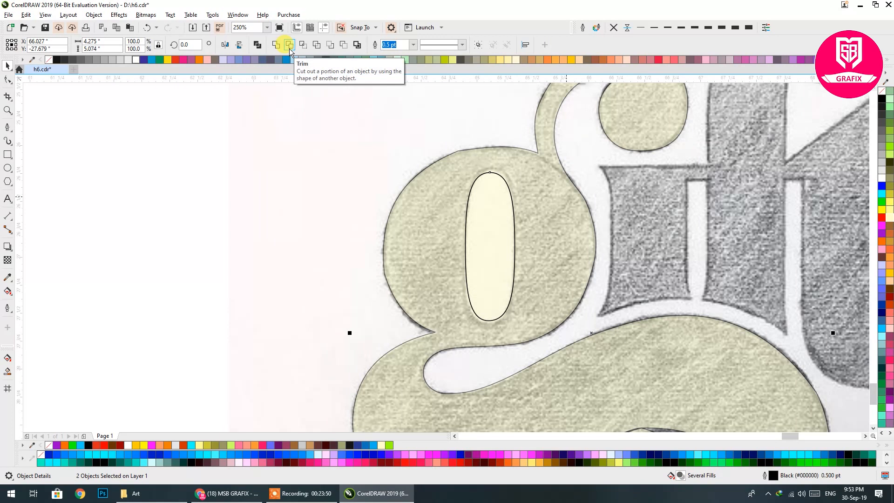
left_click(289, 45)
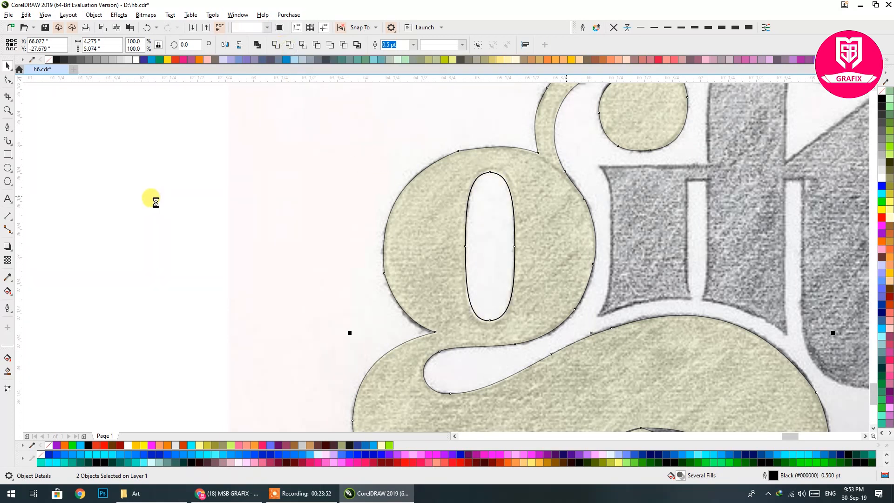
- Delete the leftover counter ellipse and move the traced g onto the blank area beside the sketch
left_click_drag(176, 146, 587, 335)
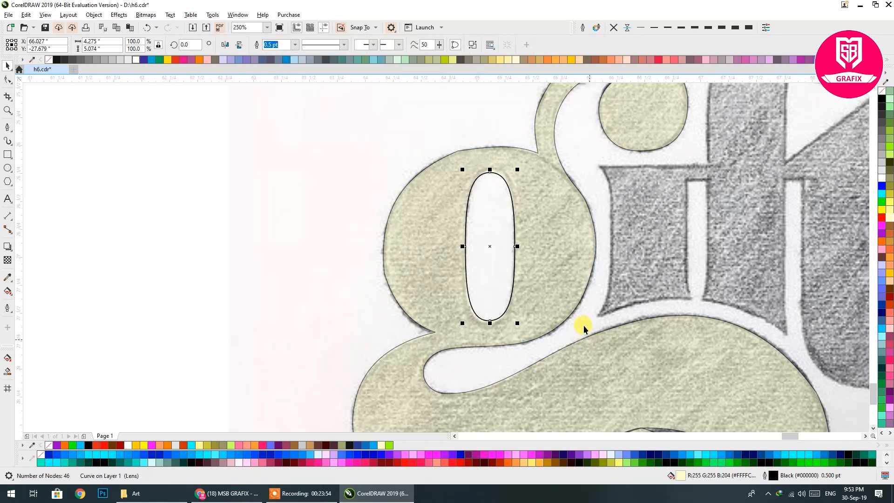
left_click(489, 203)
scroll(489, 205, "down", 3)
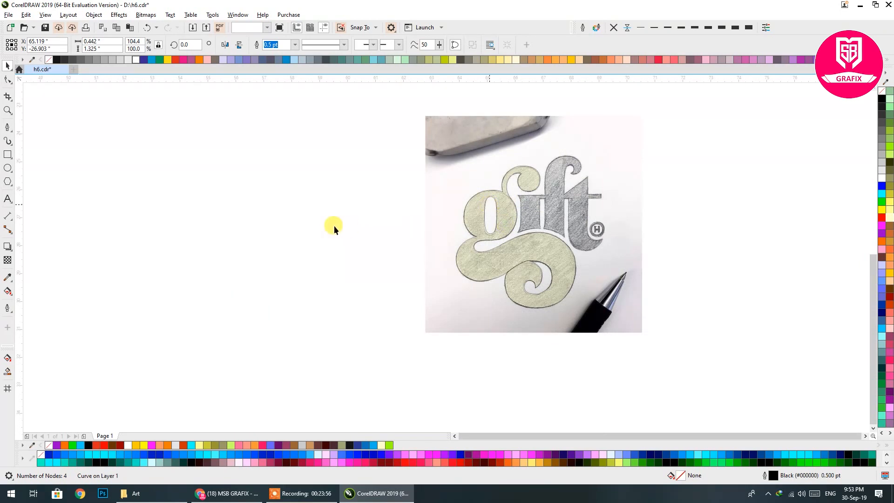
left_click_drag(495, 225, 257, 255)
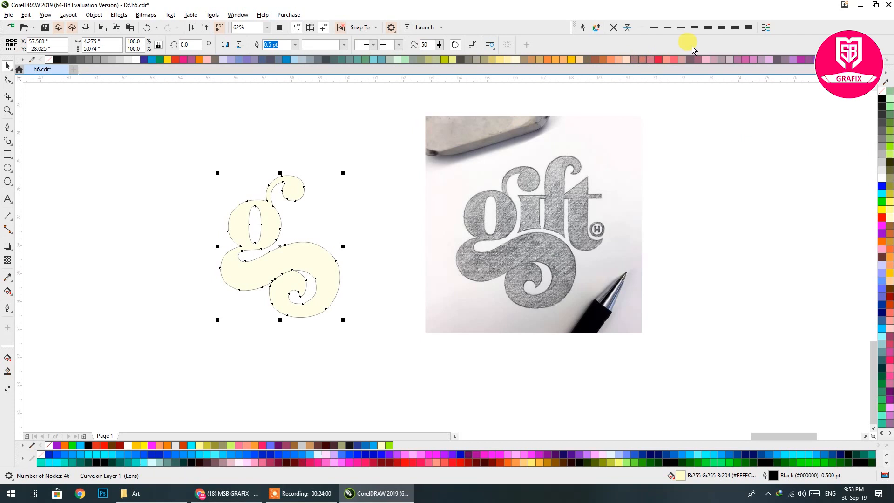
- Remove the outline from the g and fill it with red (#FF0000)
left_click(614, 27)
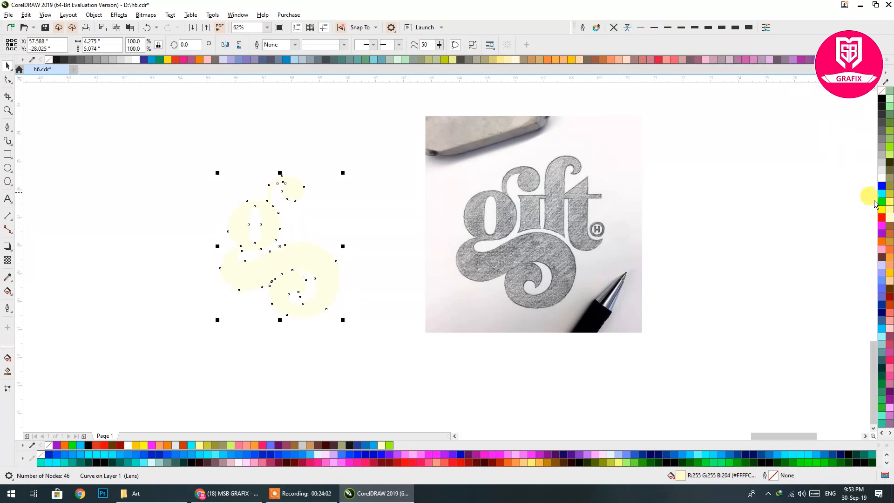
left_click(882, 217)
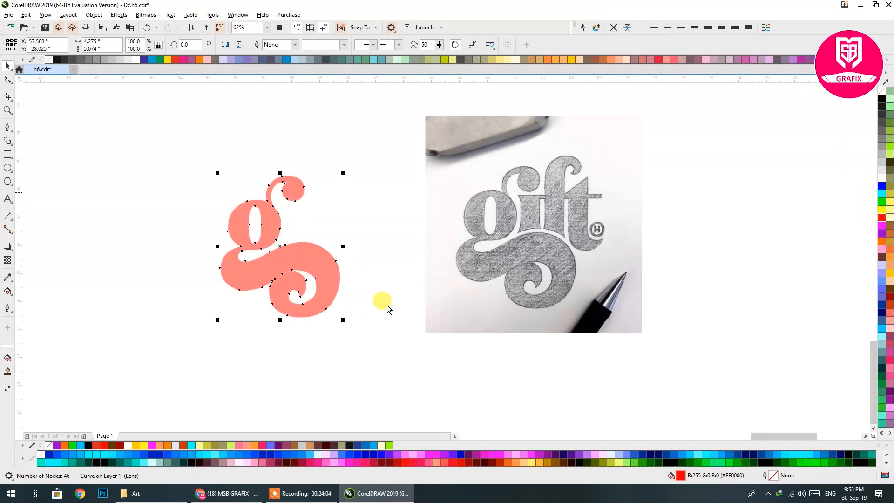
left_click(335, 288)
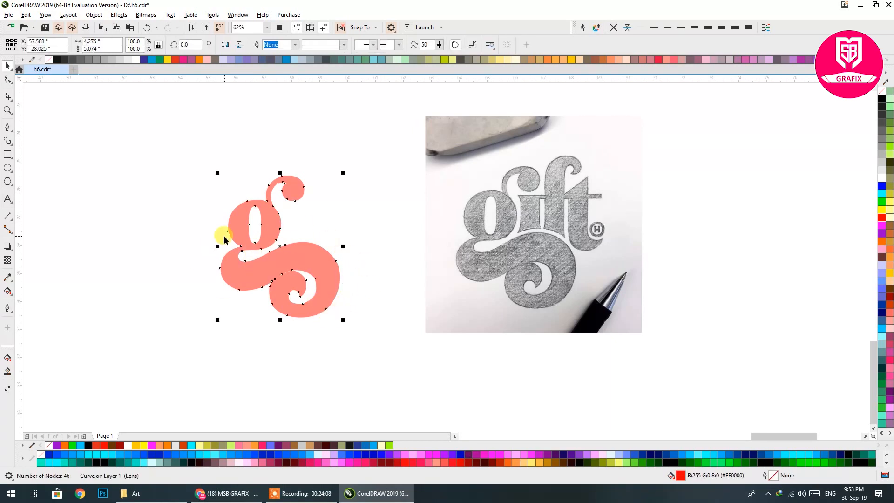
- Smooth the outer right curve of the g's tail by adding a node above and below the existing node and deleting that one
scroll(326, 270, "up", 2)
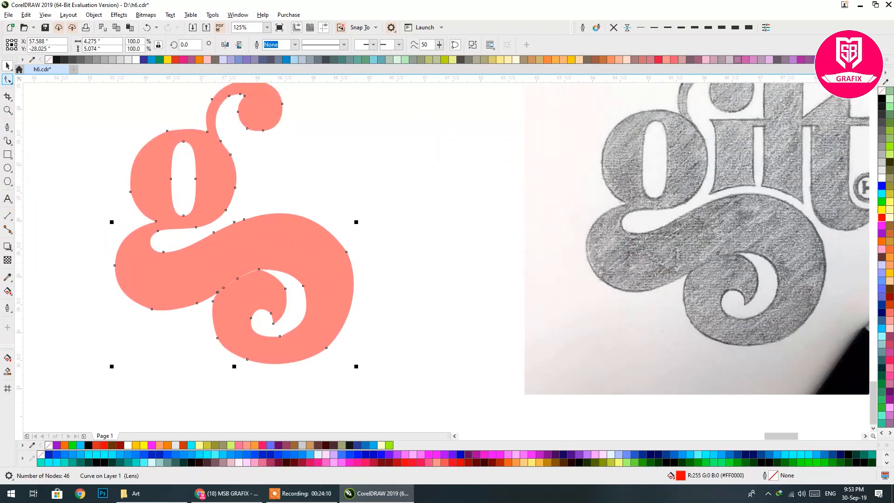
left_click(7, 79)
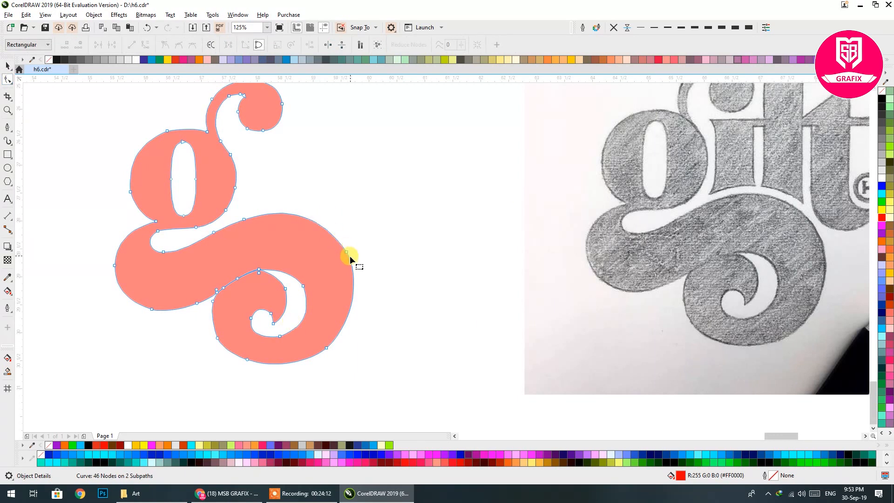
left_click(309, 217)
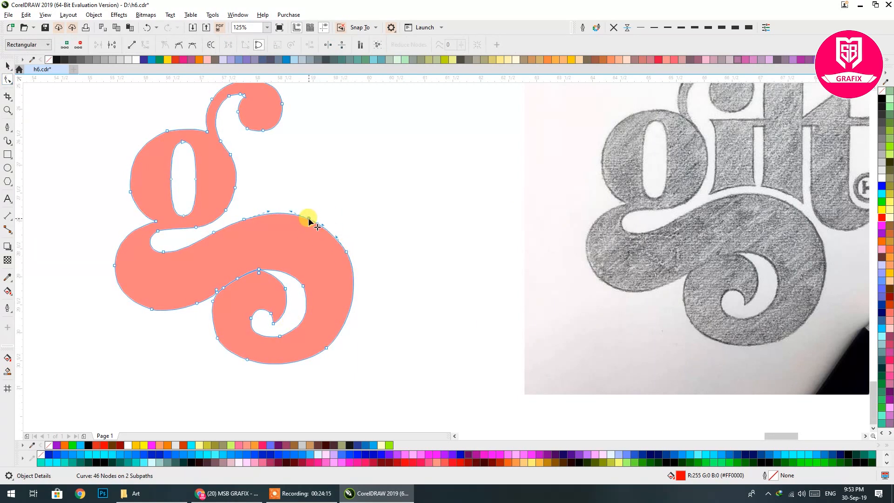
left_click(346, 251)
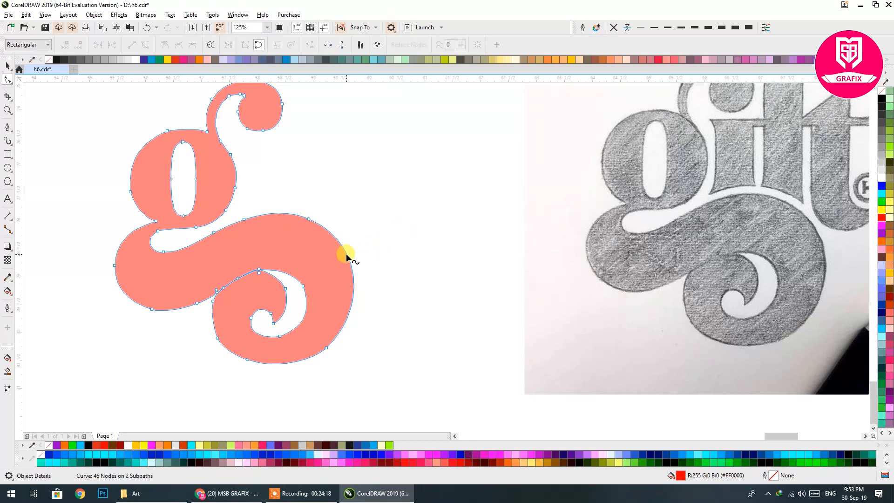
left_click(350, 306)
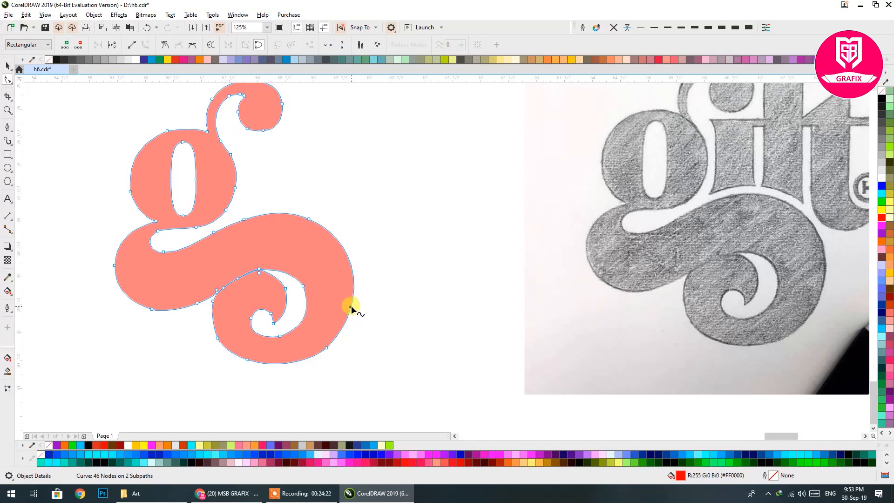
double_click(351, 307)
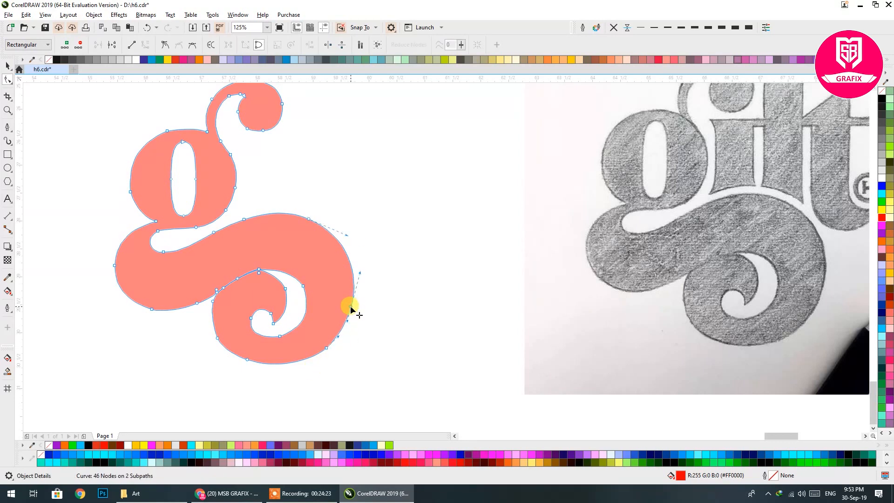
- Smooth the tail's lower loop by adding a node at its bottom and deleting the nodes at its lower right and lower left
double_click(287, 362)
double_click(327, 348)
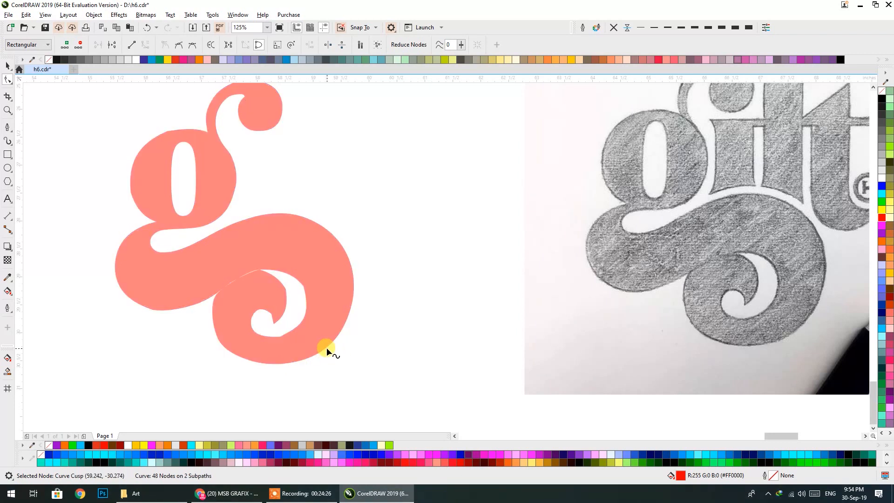
double_click(217, 337)
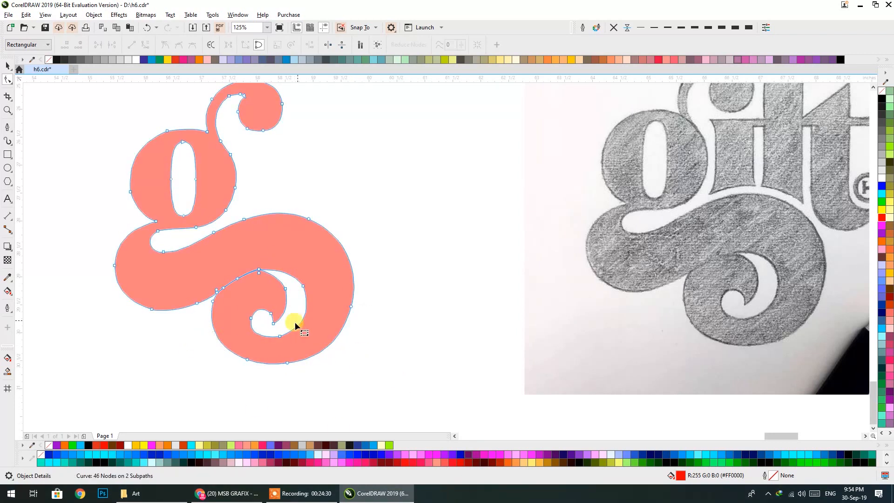
- Examine the finished g beside the sketch and the other lettering artwork, with the letter deselected
left_click_drag(178, 227, 292, 335)
scroll(373, 254, "down", 5)
scroll(290, 297, "right", 3)
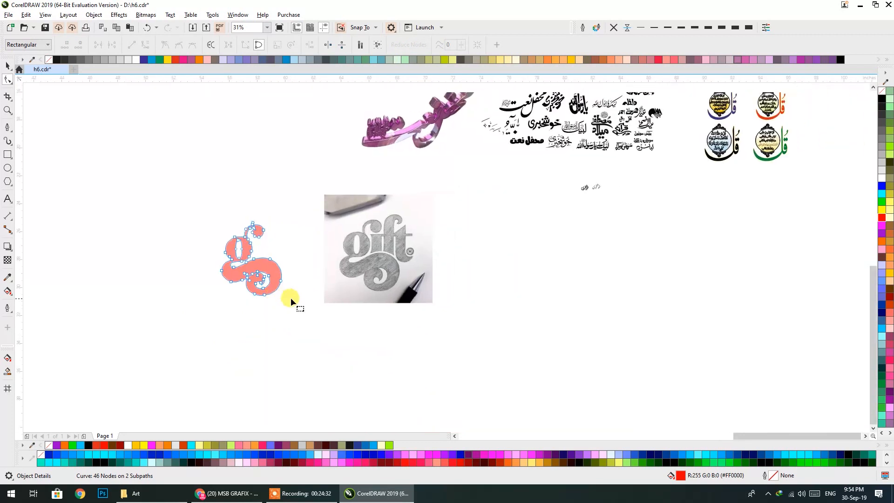
scroll(164, 136, "down", 2)
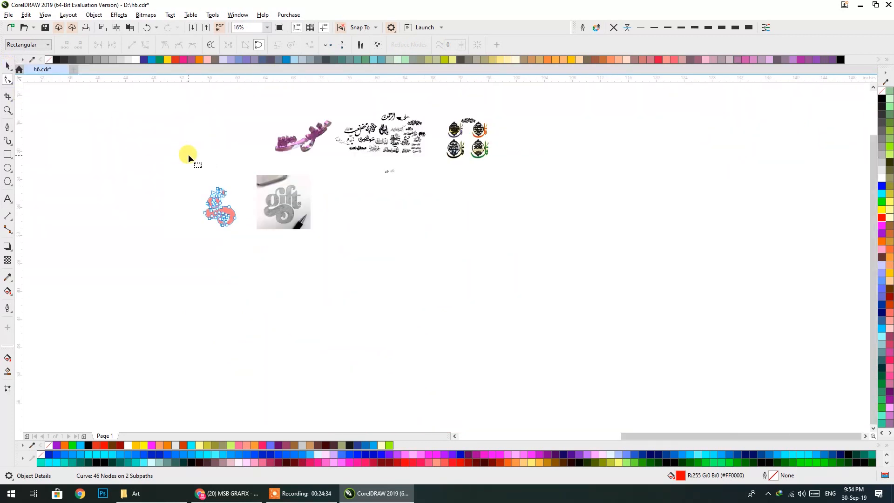
scroll(365, 124, "up", 9)
scroll(346, 217, "down", 5)
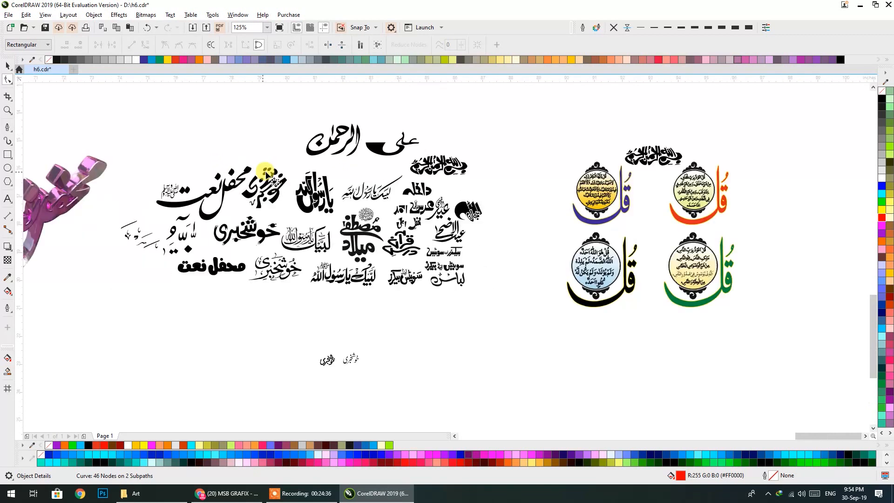
left_click_drag(317, 225, 489, 180)
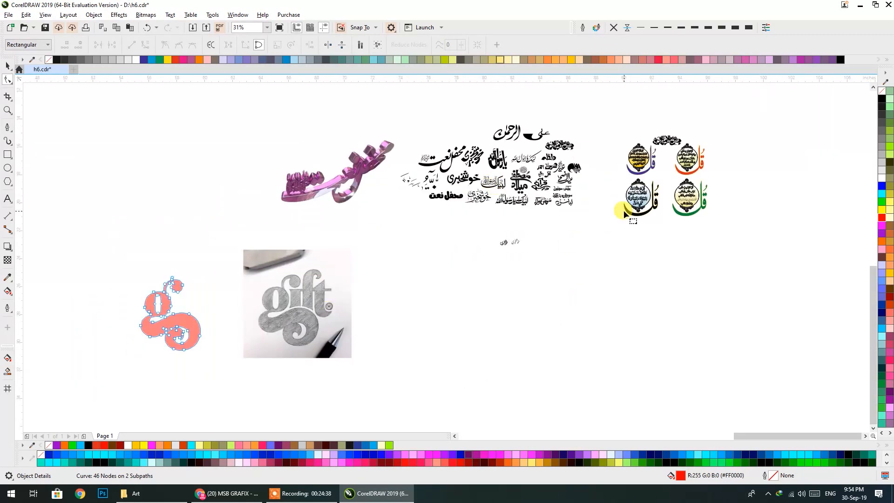
key("space")
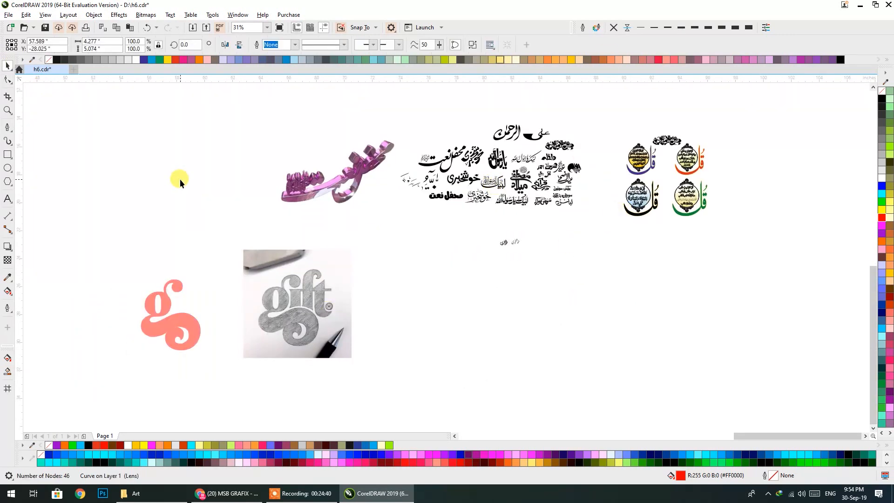
left_click(180, 179)
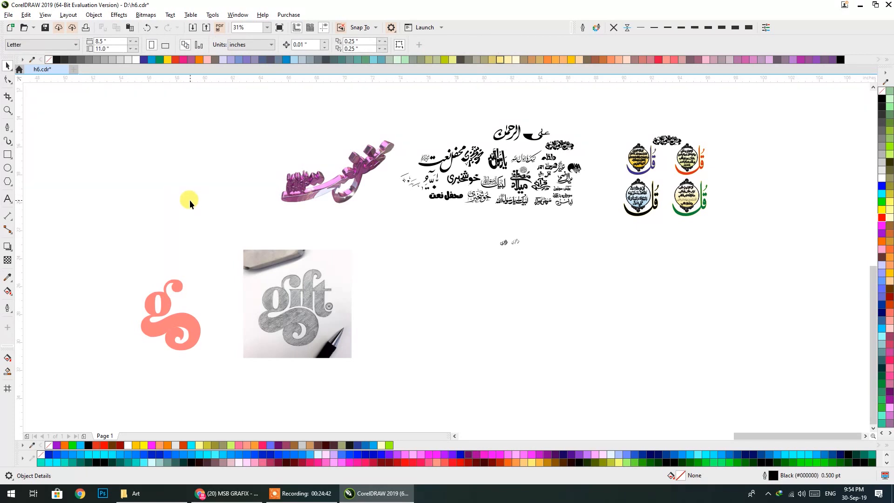